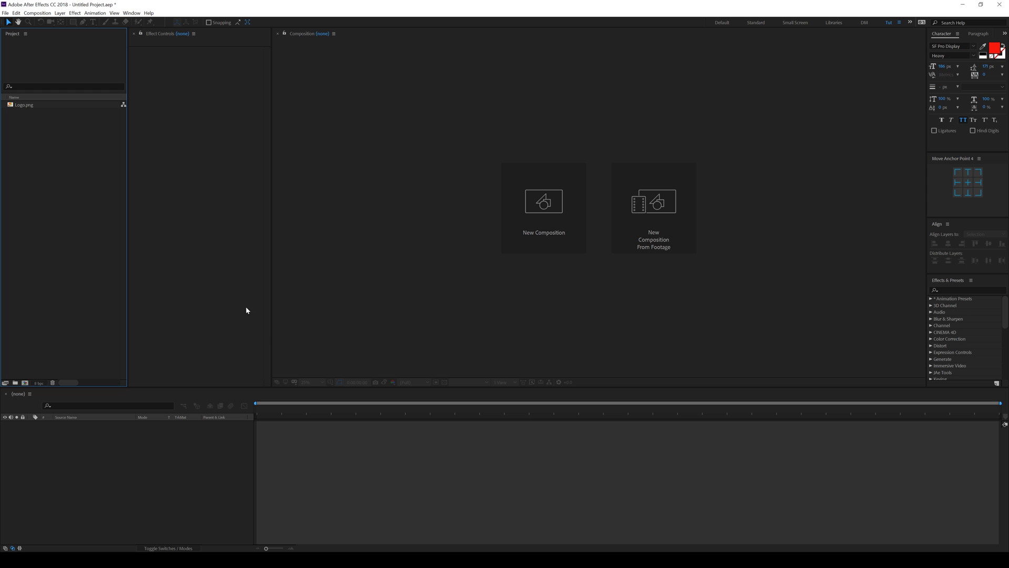
Step: Create a composition named Main using the HDTV 1080 29.97 preset
{"action": "left_click", "coordinate": [544, 223]}
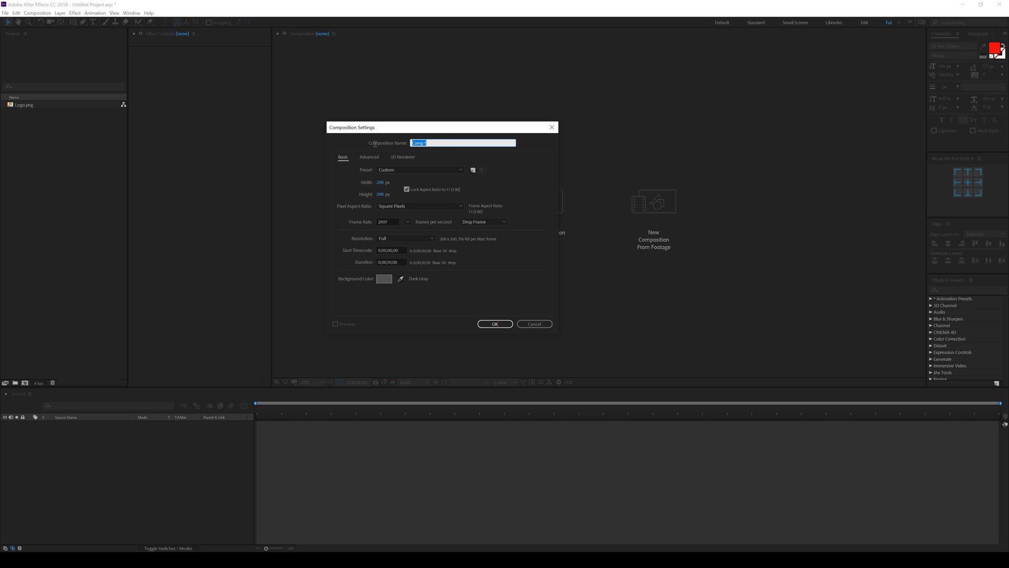
{"action": "type", "text": "Main"}
{"action": "left_click", "coordinate": [399, 169]}
{"action": "left_click", "coordinate": [404, 381]}
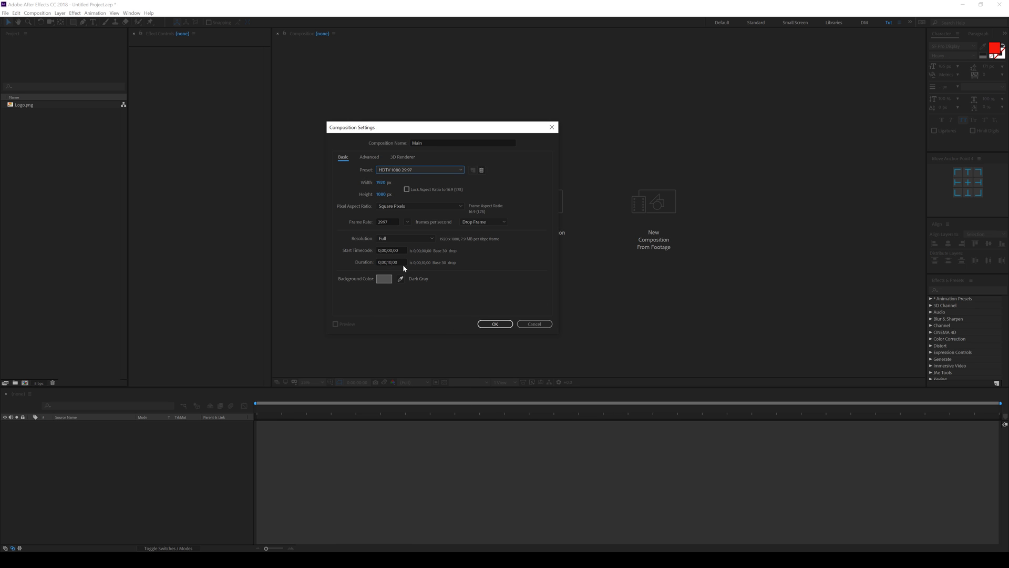
{"action": "left_click", "coordinate": [493, 324]}
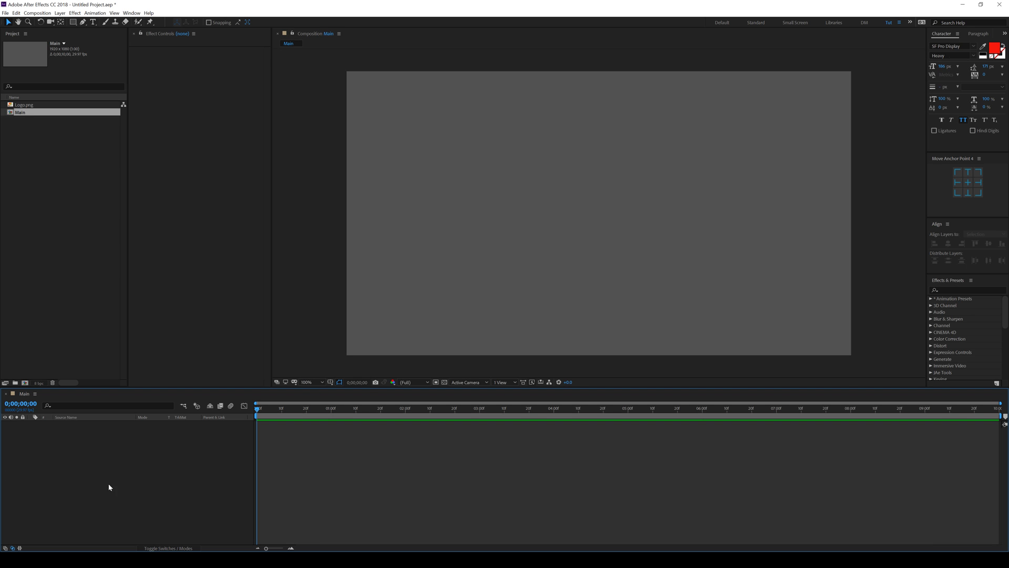
Step: Create a second HDTV 1080 29.97 composition named Logo Here
{"action": "left_click", "coordinate": [26, 383]}
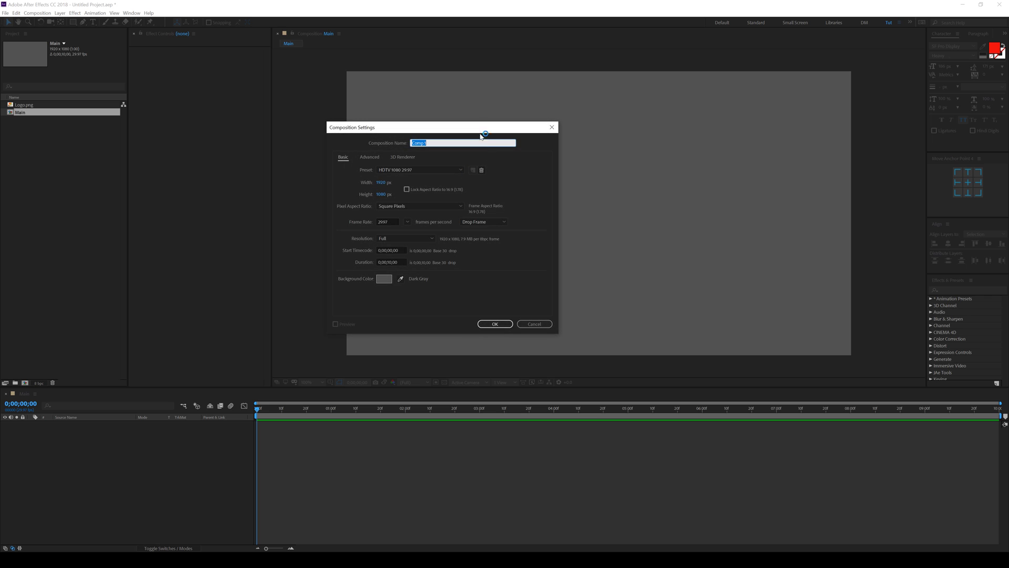
{"action": "left_click_drag", "start_coordinate": [453, 125], "coordinate": [511, 133]}
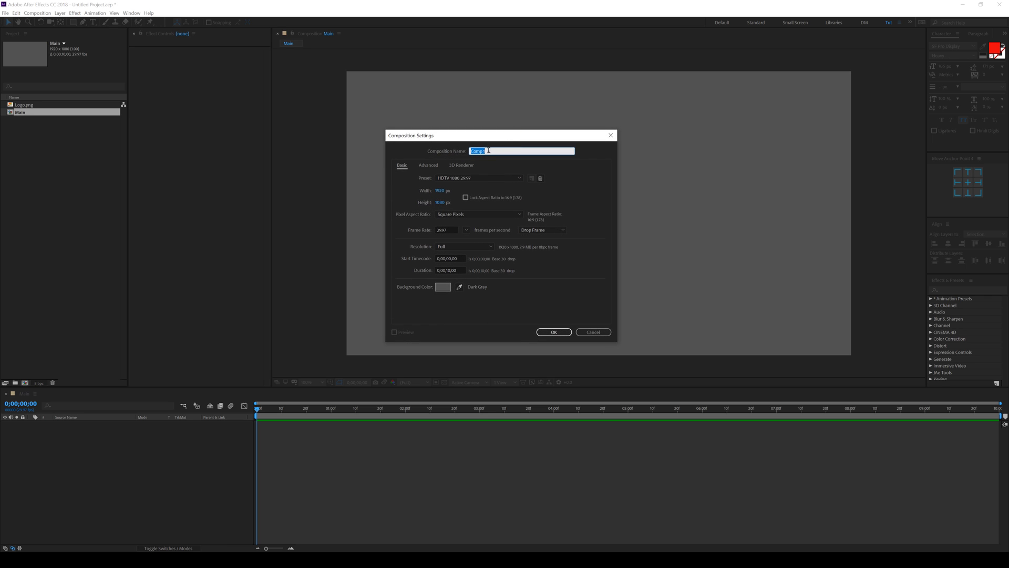
{"action": "type", "text": "Logo Here"}
{"action": "left_click", "coordinate": [544, 333]}
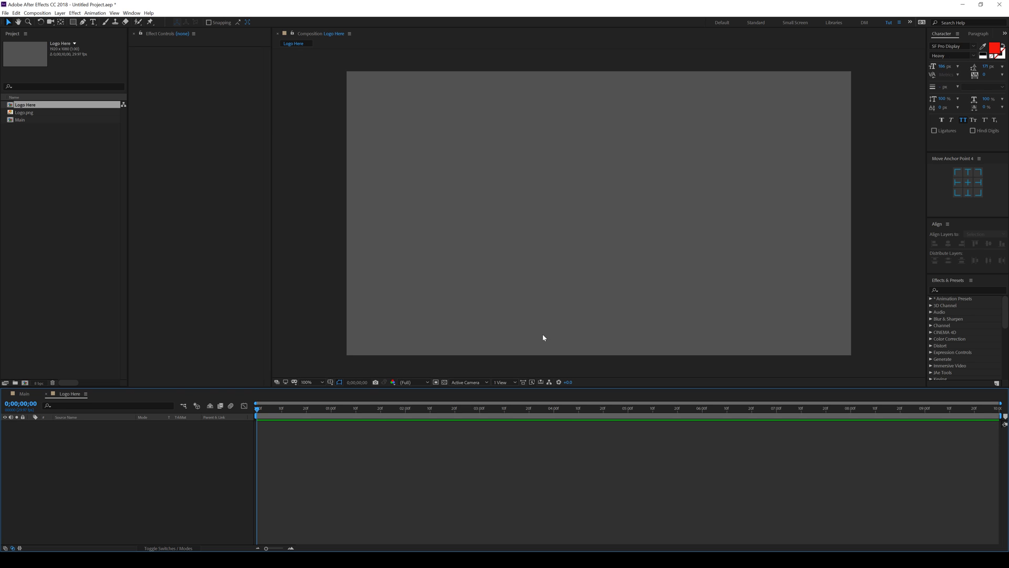
Step: Place Logo.png in the Logo Here composition and scale it to 30%
{"action": "left_click_drag", "start_coordinate": [26, 112], "coordinate": [56, 455]}
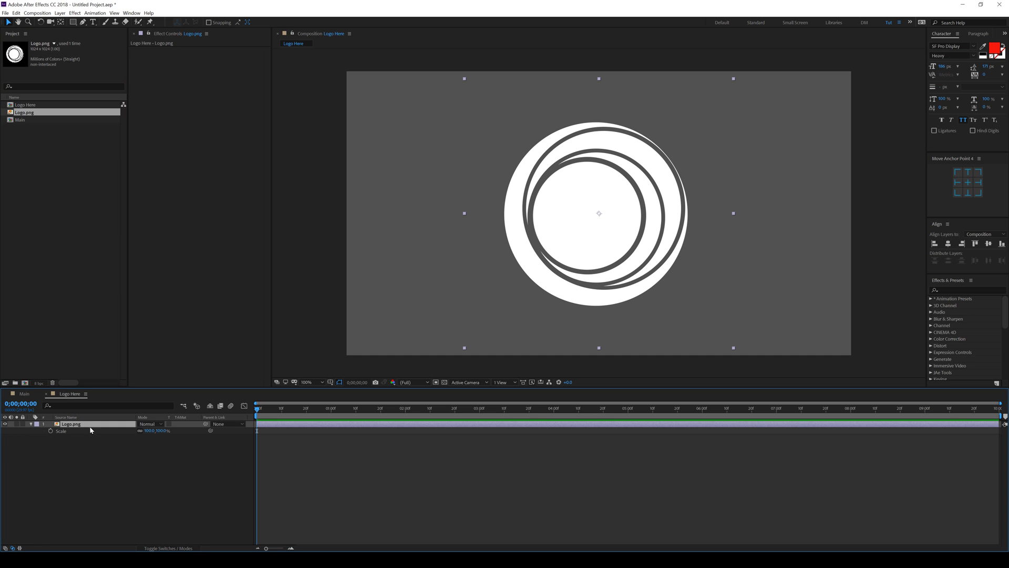
{"action": "left_click", "coordinate": [162, 430]}
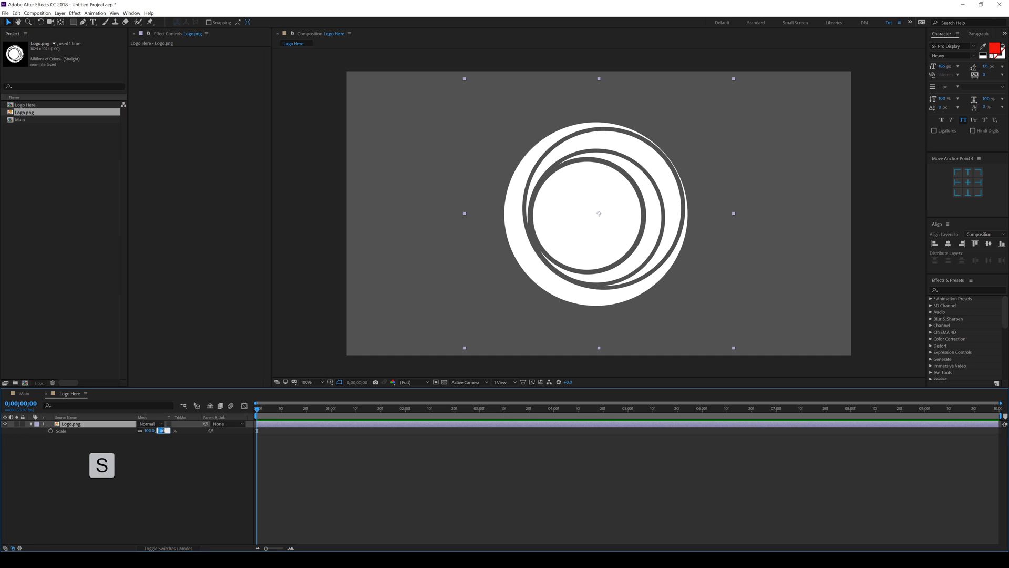
{"action": "type", "text": "30"}
{"action": "key", "text": "Return"}
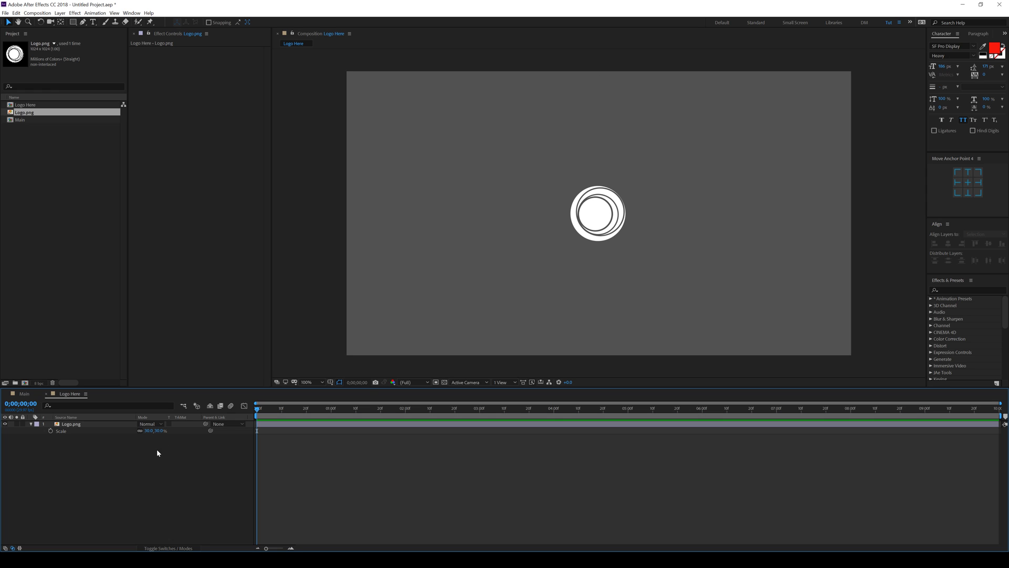
{"action": "left_click", "coordinate": [597, 213]}
{"action": "left_click", "coordinate": [534, 236]}
Step: Add a white, composition-sized solid named Particles to the Main composition
{"action": "left_click", "coordinate": [25, 394]}
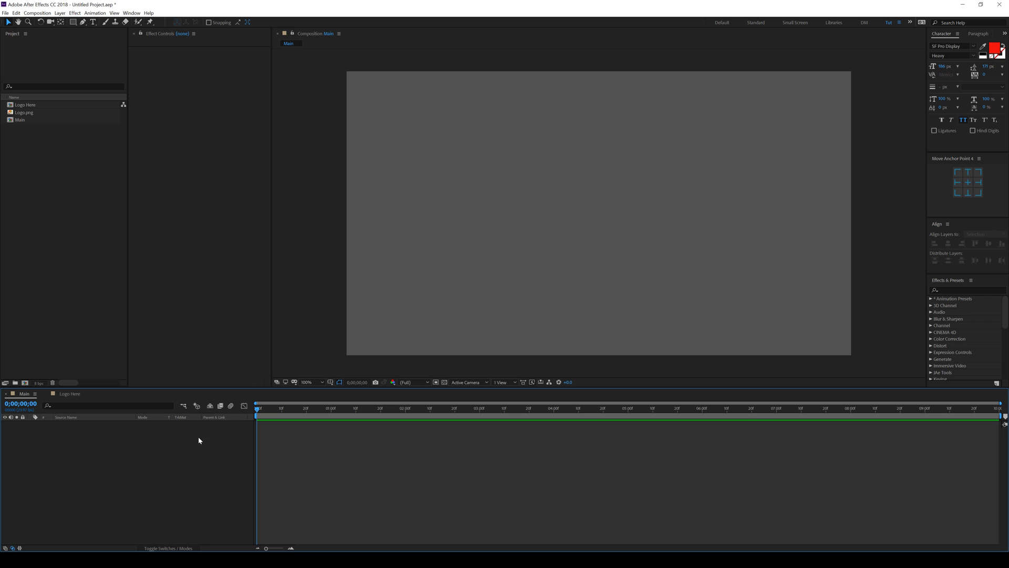
{"action": "key", "text": "ctrl+y"}
{"action": "left_click_drag", "start_coordinate": [360, 142], "coordinate": [553, 161]}
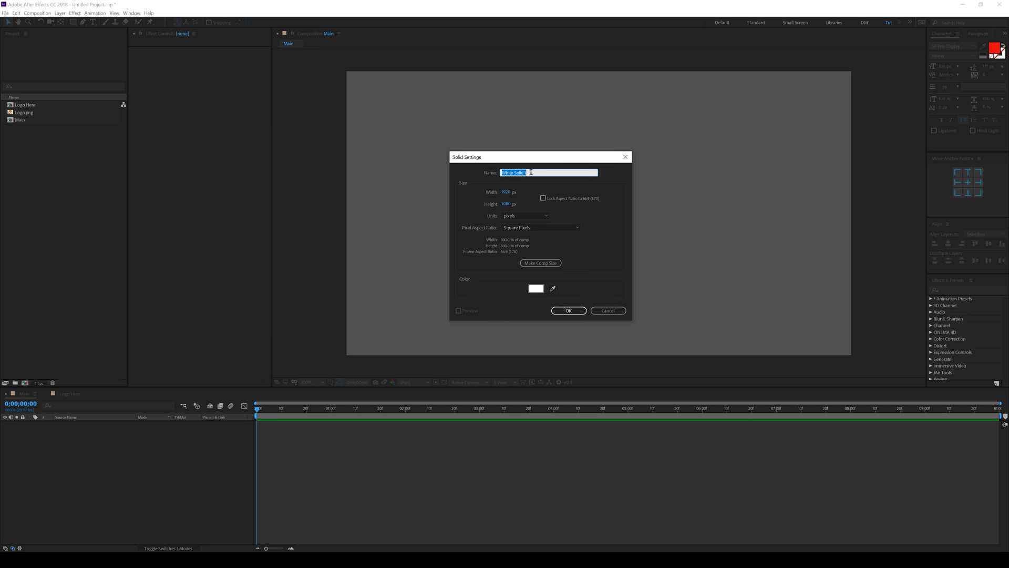
{"action": "type", "text": "Particles"}
{"action": "left_click", "coordinate": [569, 310]}
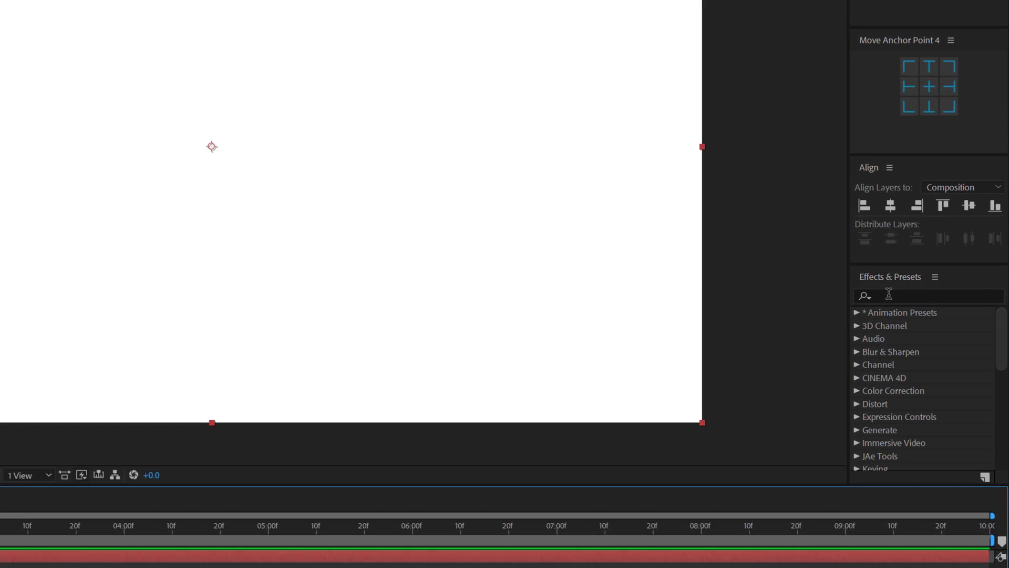
Step: Apply the Trapcode Particular effect to the Particles solid and preview its default emission
{"action": "left_click", "coordinate": [947, 289]}
{"action": "type", "text": "partic"}
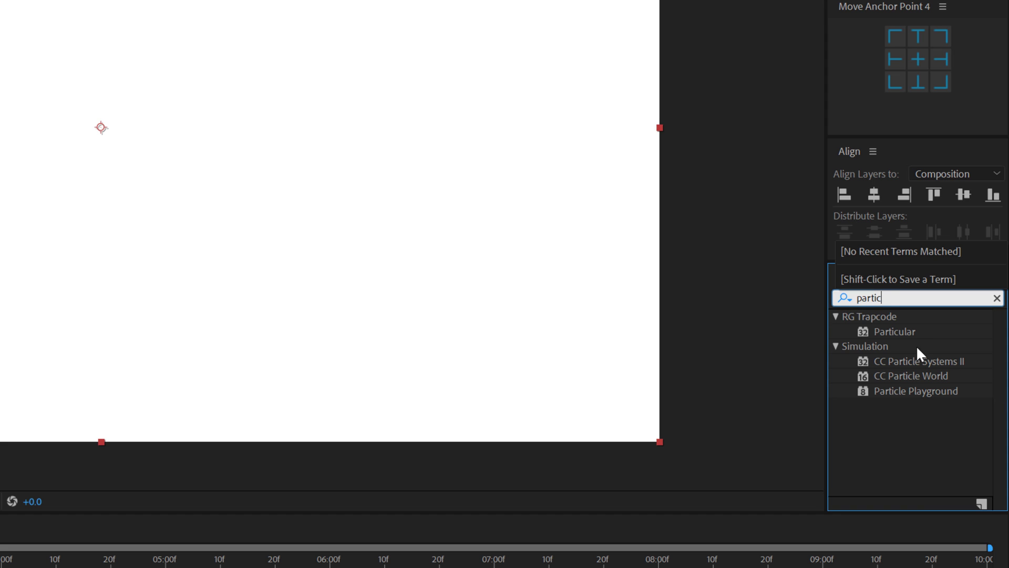
{"action": "left_click", "coordinate": [905, 333]}
{"action": "double_click", "coordinate": [904, 333]}
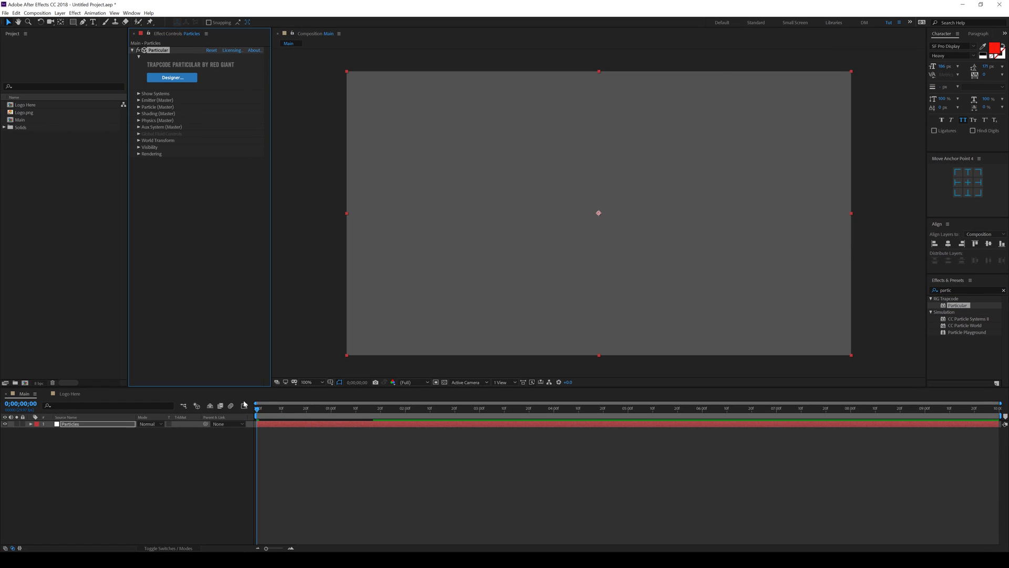
{"action": "key", "text": "space"}
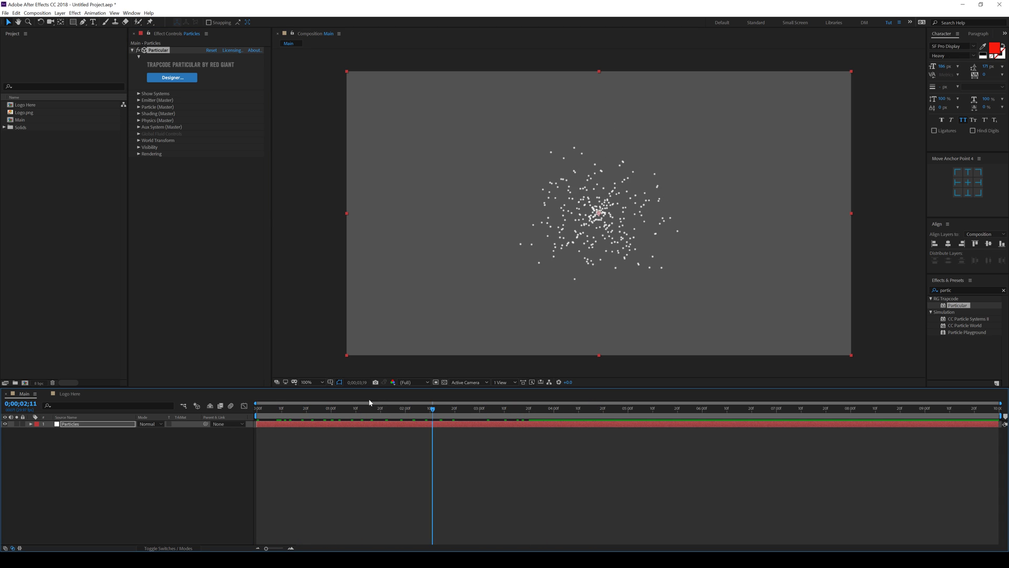
{"action": "key", "text": "space"}
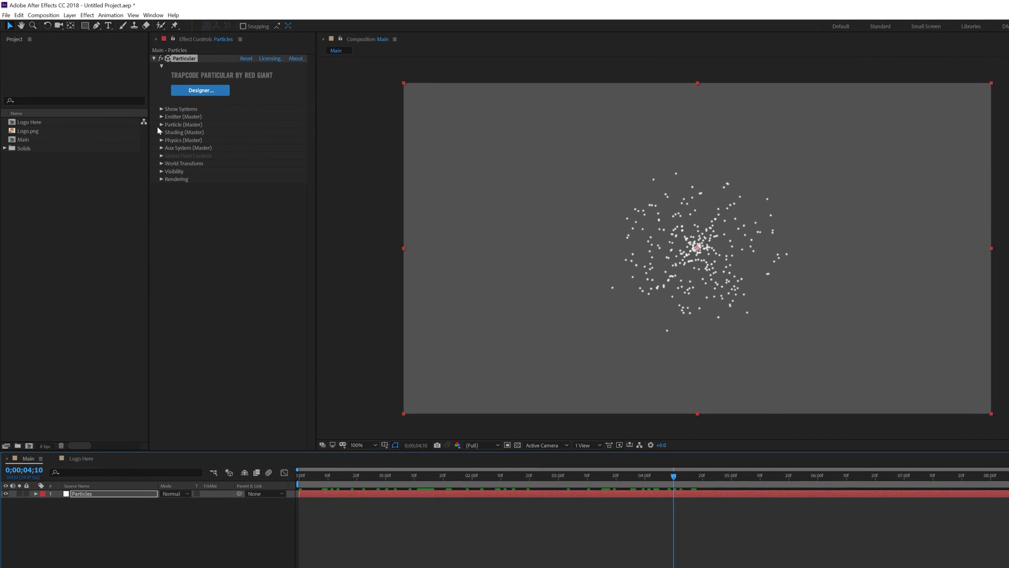
Step: In Particular's master particle settings, set Life to 5 seconds and Particle Type to Sprite, and reveal the Texture options
{"action": "left_click", "coordinate": [162, 124]}
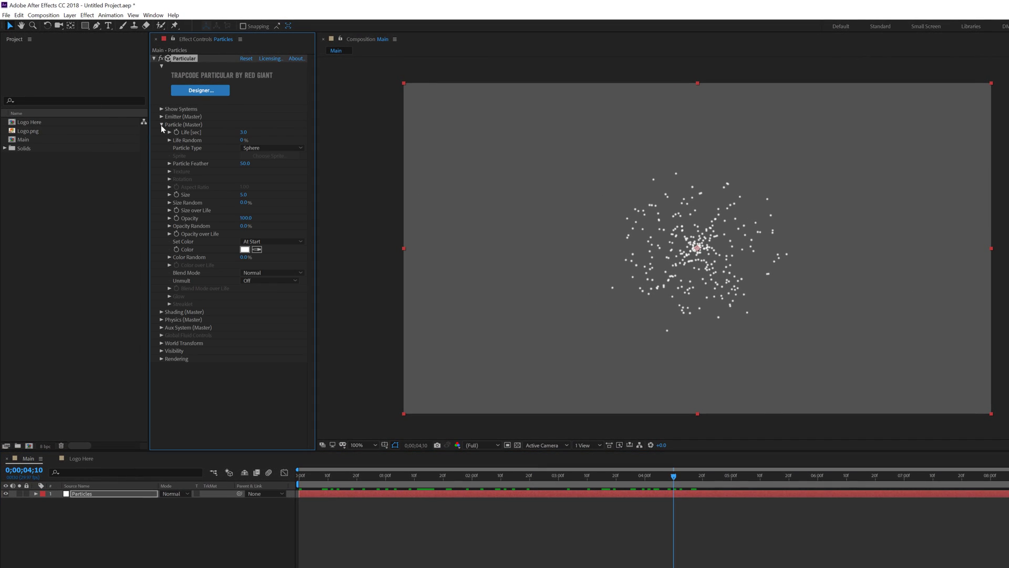
{"action": "left_click", "coordinate": [243, 132]}
{"action": "key", "text": "Return"}
{"action": "left_click", "coordinate": [260, 147]}
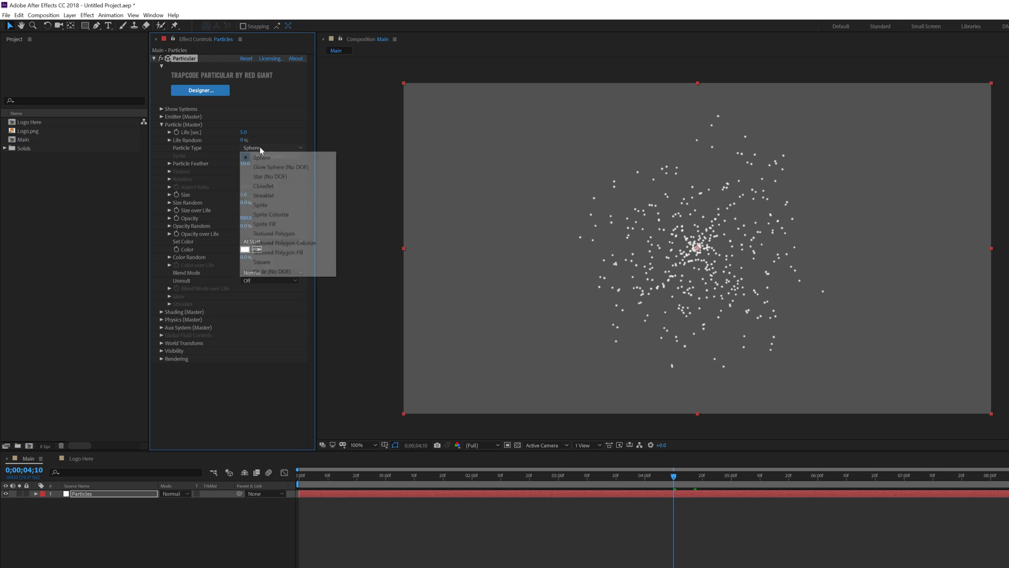
{"action": "left_click", "coordinate": [266, 204]}
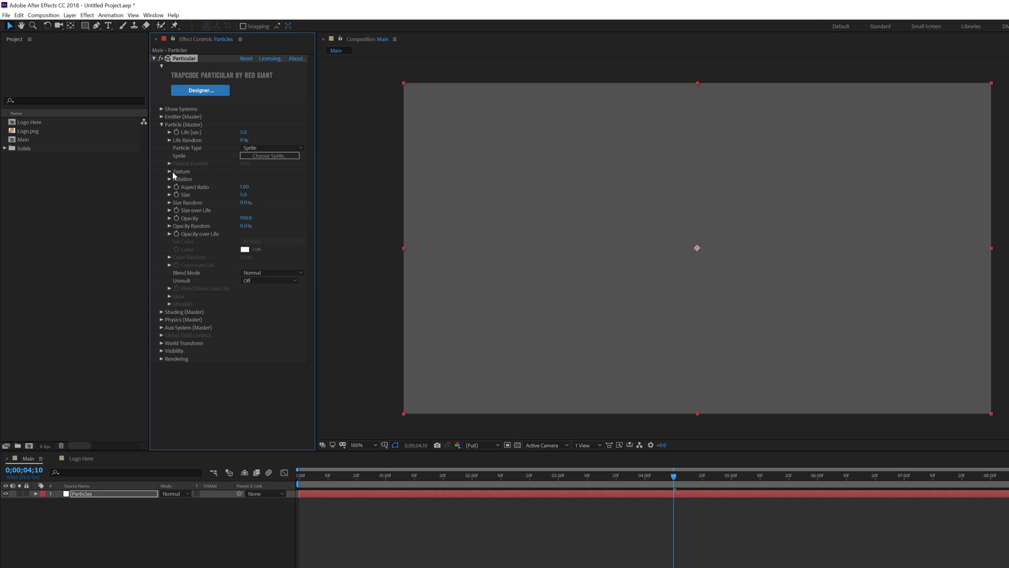
{"action": "left_click", "coordinate": [170, 171]}
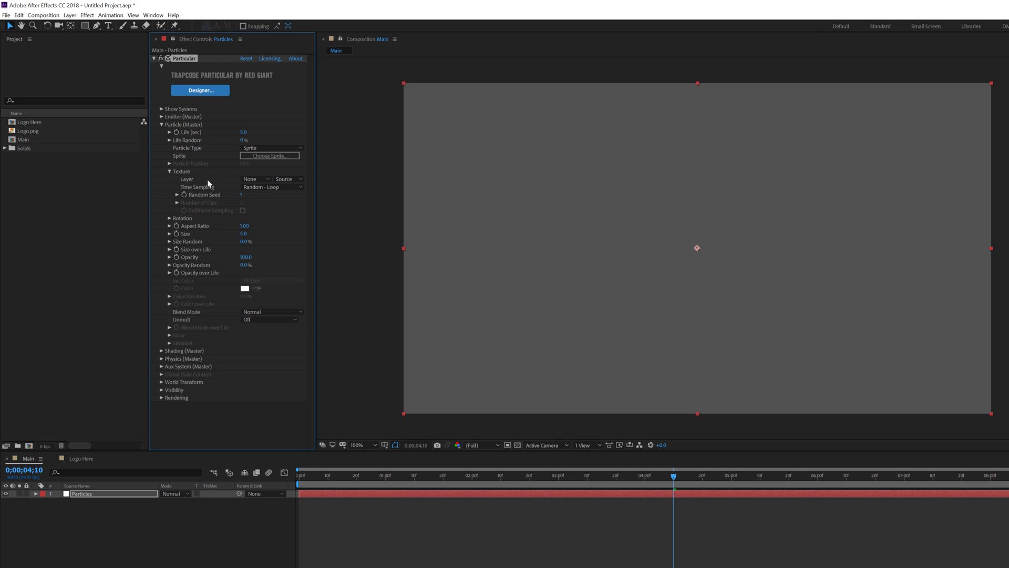
{"action": "left_click", "coordinate": [45, 325]}
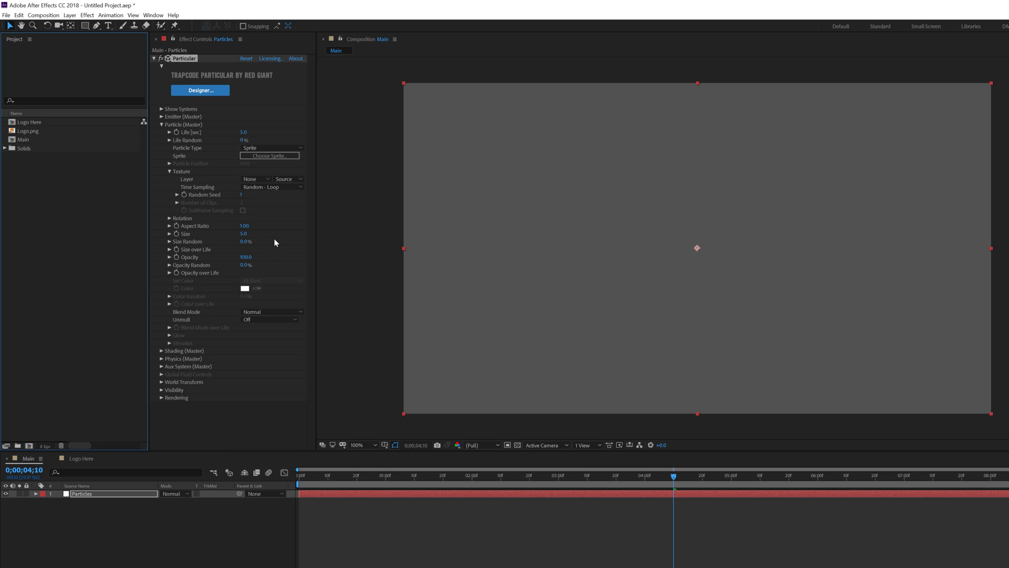
{"action": "left_click_drag", "start_coordinate": [374, 475], "coordinate": [599, 475]}
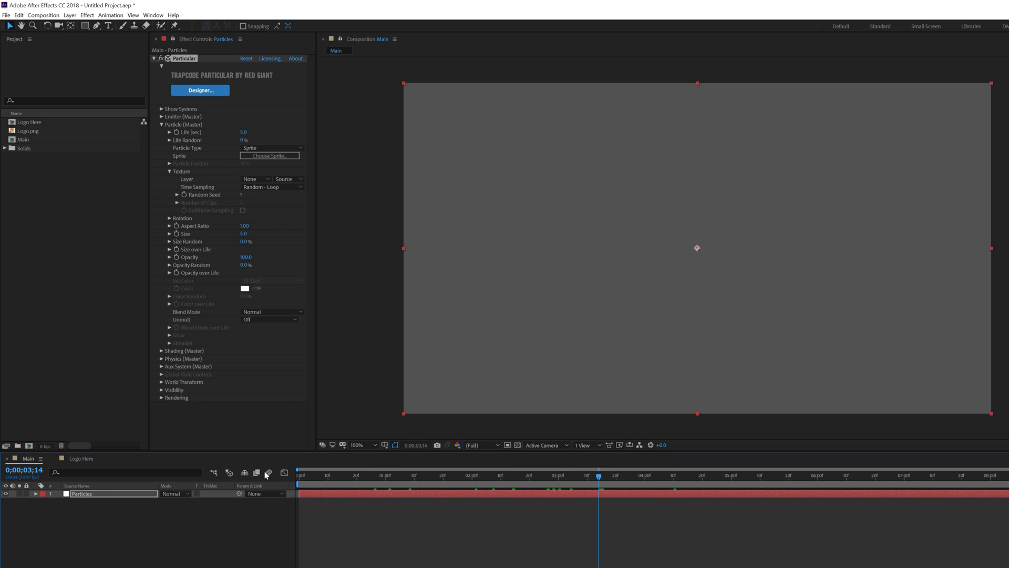
Step: Create a 400 x 400 px composition named Custom Particles
{"action": "left_click", "coordinate": [29, 445]}
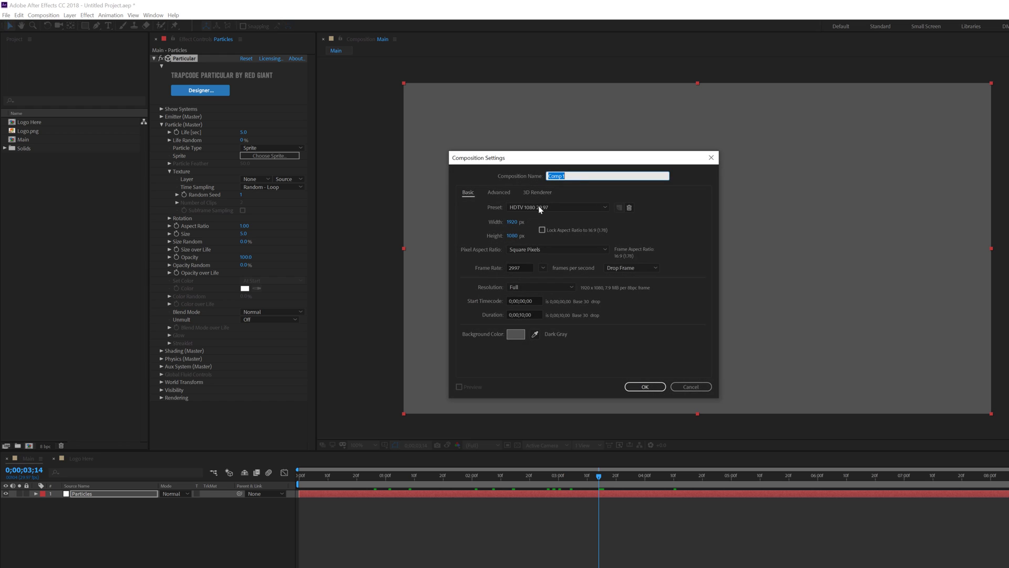
{"action": "type", "text": "Custom Particles"}
{"action": "left_click", "coordinate": [514, 222]}
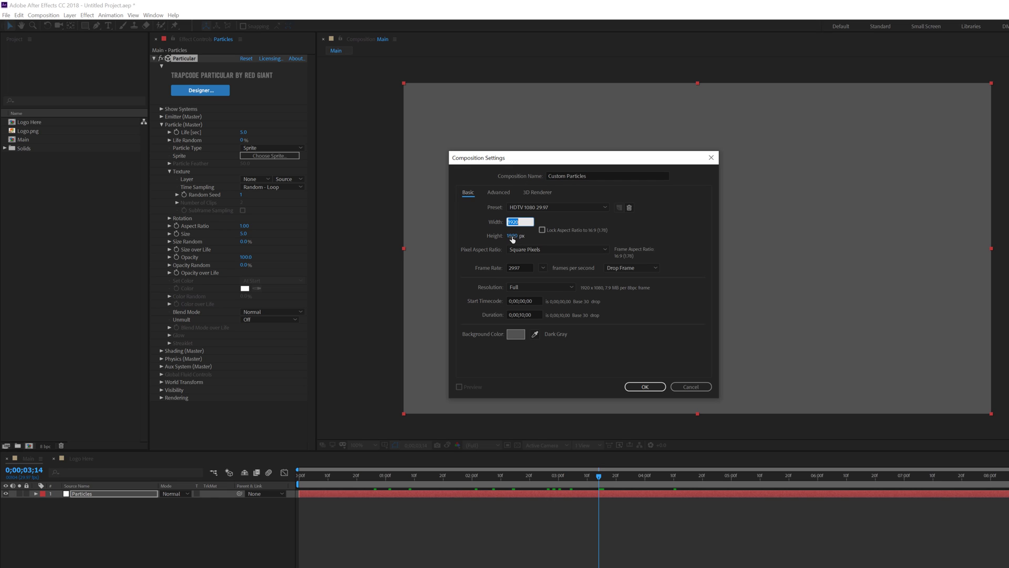
{"action": "type", "text": "400"}
{"action": "left_click", "coordinate": [513, 236]}
{"action": "type", "text": "4"}
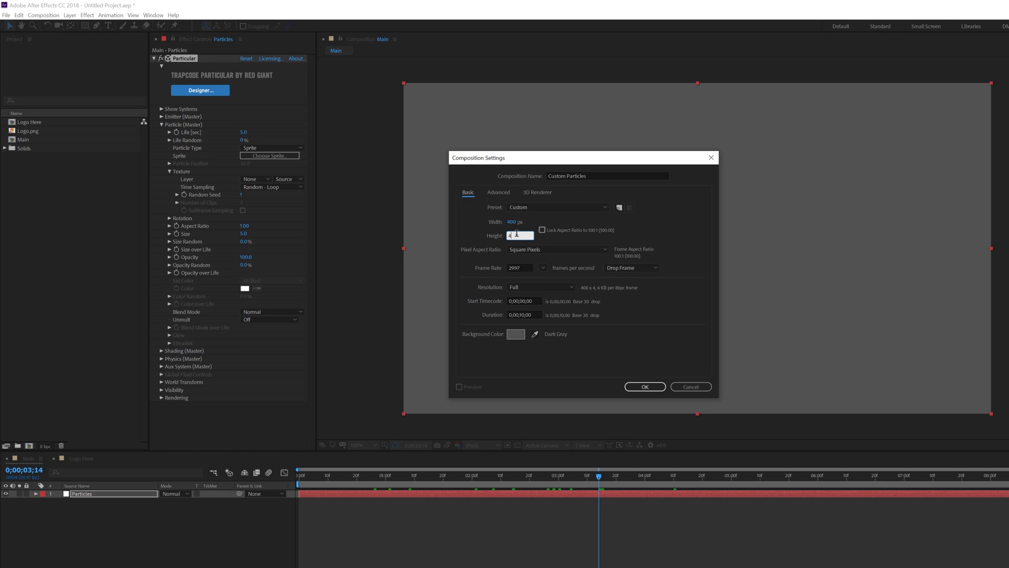
{"action": "type", "text": "00"}
{"action": "key", "text": "Tab"}
{"action": "left_click", "coordinate": [638, 387]}
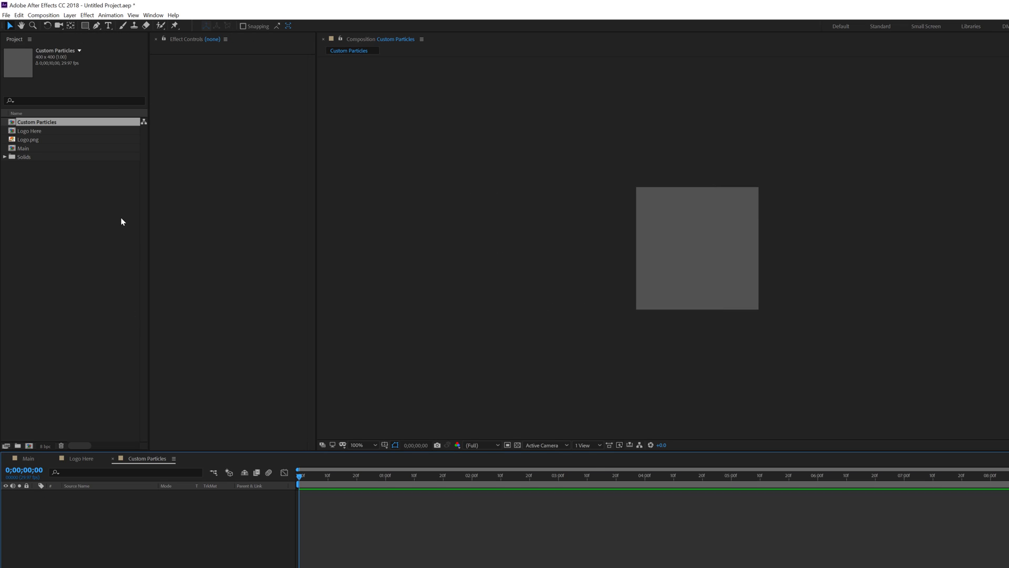
Step: Add a text layer containing "+" near the centre of the Custom Particles composition
{"action": "left_click", "coordinate": [109, 25]}
{"action": "key", "text": "period"}
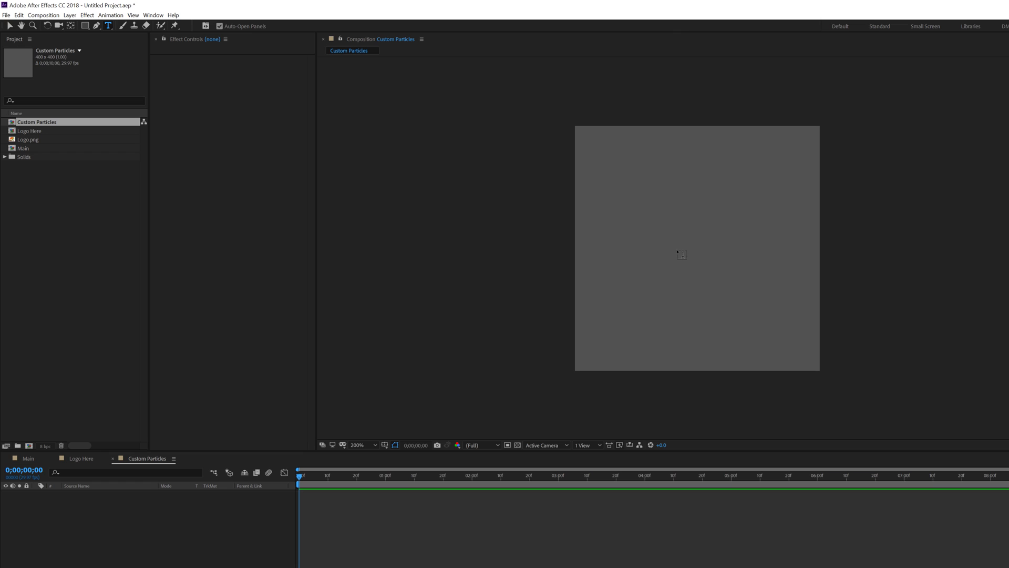
{"action": "left_click", "coordinate": [678, 252]}
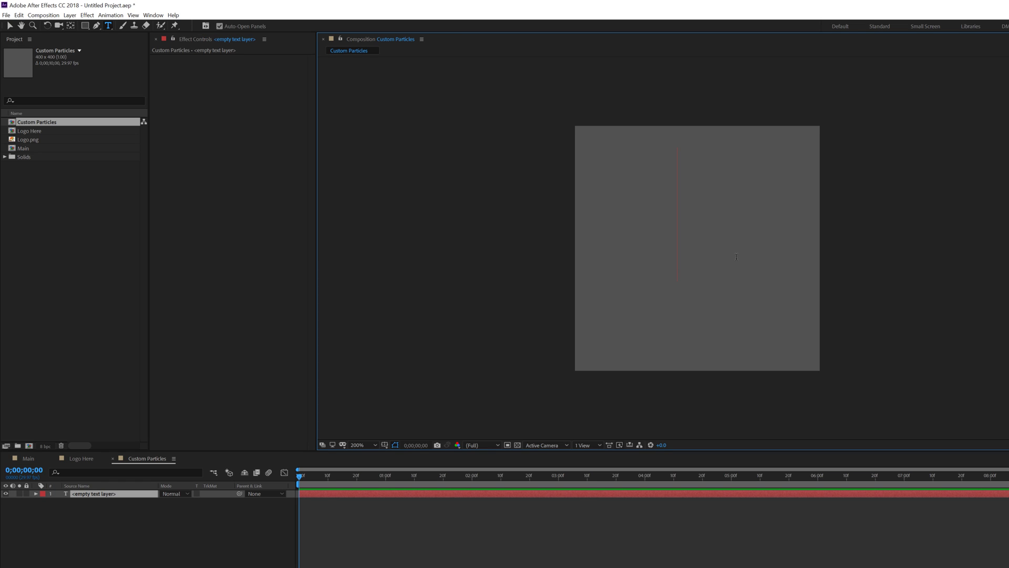
{"action": "type", "text": "+"}
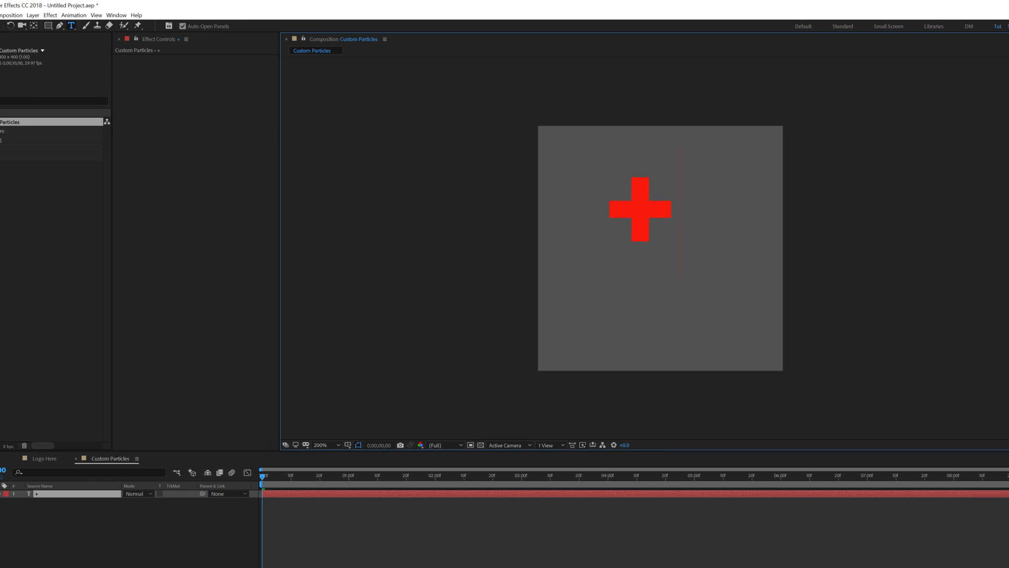
{"action": "key", "text": "Escape"}
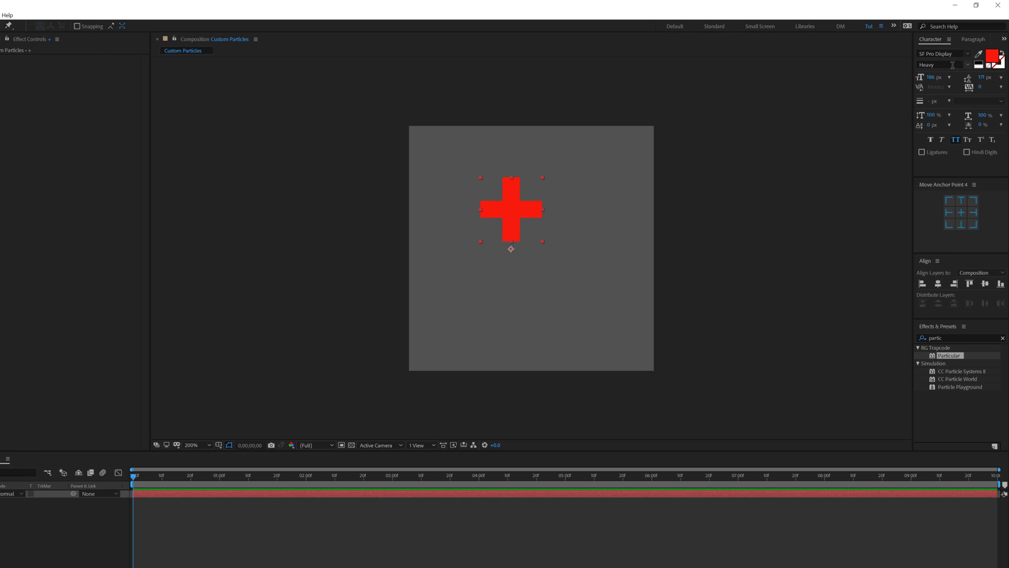
Step: Enlarge the plus sign to about 282 px and centre it in the composition with its anchor point in its middle
{"action": "left_click_drag", "start_coordinate": [931, 77], "coordinate": [973, 73]}
{"action": "left_click", "coordinate": [961, 212]}
{"action": "left_click", "coordinate": [938, 283]}
{"action": "left_click", "coordinate": [985, 284]}
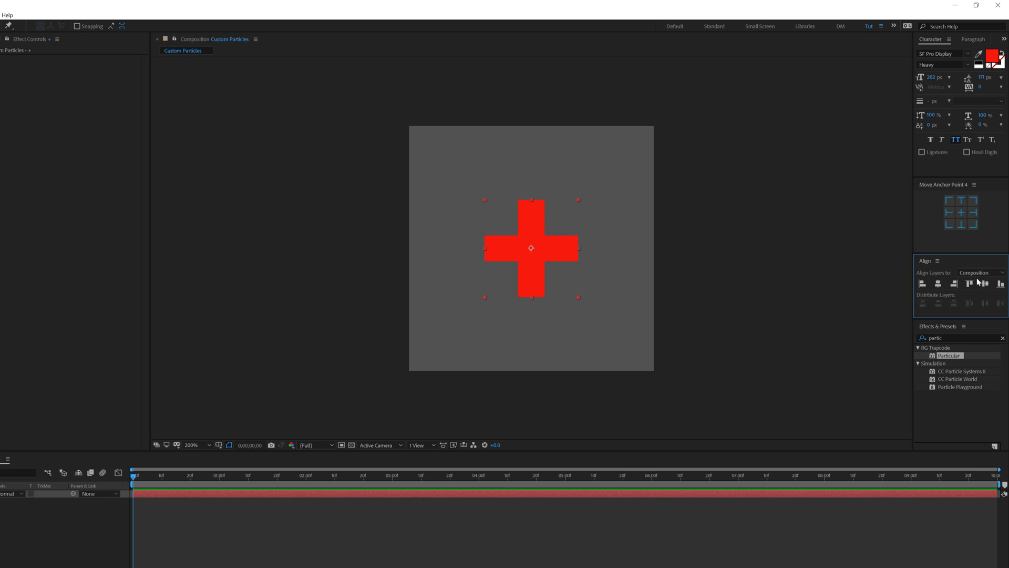
Step: Change the plus sign's fill colour to dark gray
{"action": "left_click", "coordinate": [992, 55]}
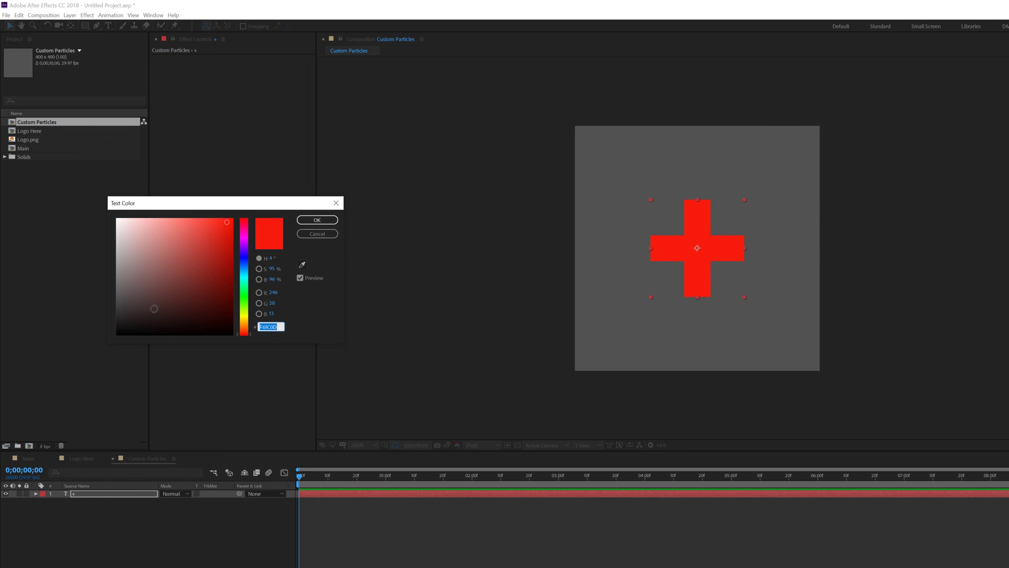
{"action": "left_click_drag", "start_coordinate": [151, 307], "coordinate": [102, 315]}
{"action": "left_click", "coordinate": [310, 221]}
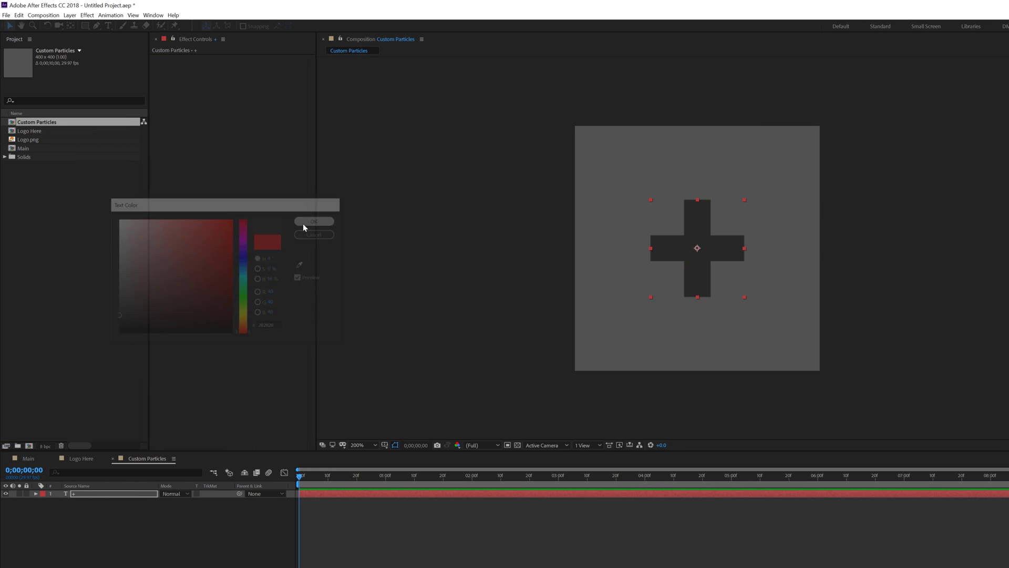
Step: Rotate the plus sign layer by 45° so it forms an X
{"action": "left_click", "coordinate": [83, 497]}
{"action": "key", "text": "r"}
{"action": "left_click", "coordinate": [180, 502]}
{"action": "type", "text": "45"}
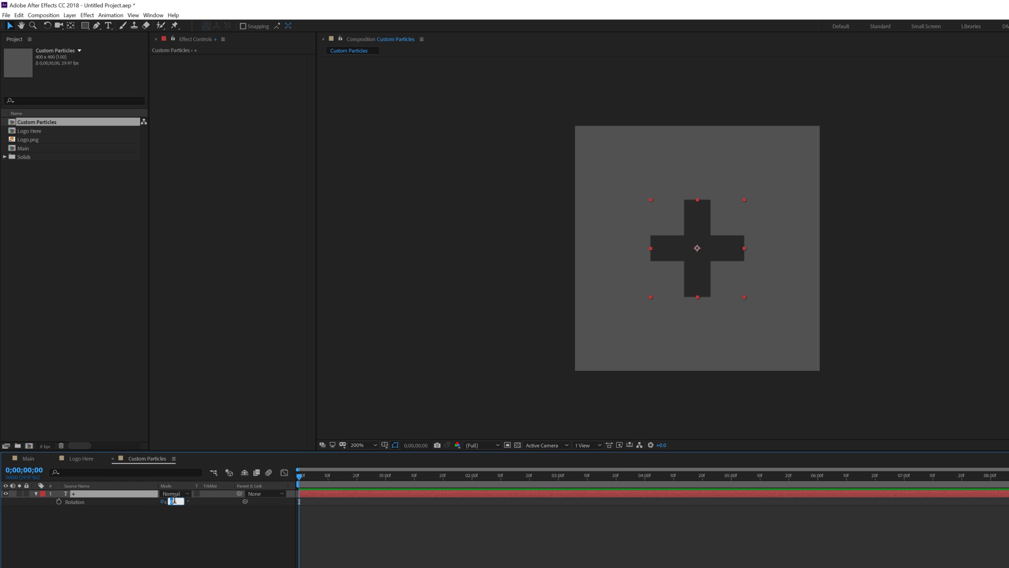
{"action": "left_click", "coordinate": [175, 532]}
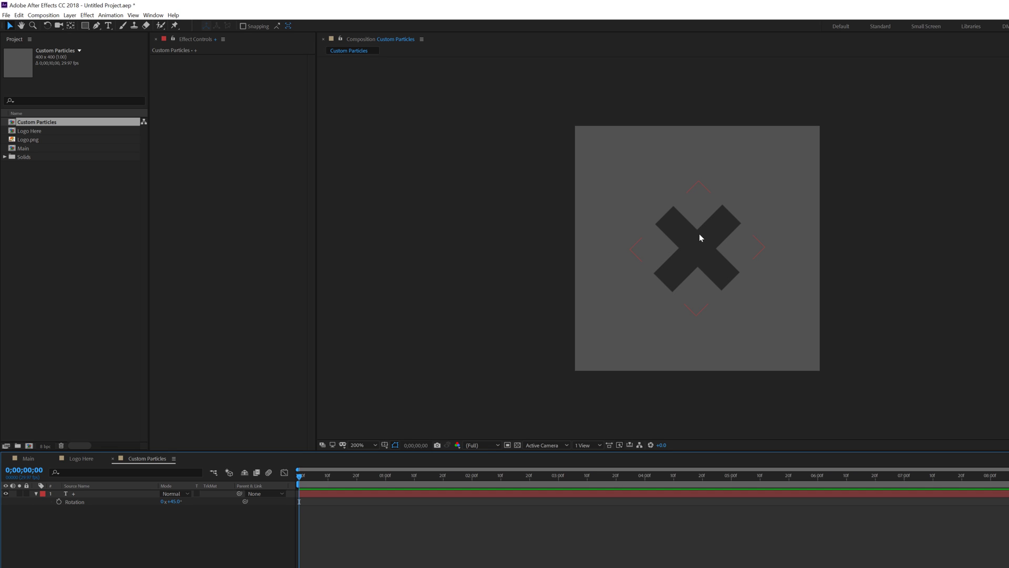
Step: Add the Custom Particles composition below the Particles layer in the Main composition and hide it
{"action": "left_click", "coordinate": [36, 460]}
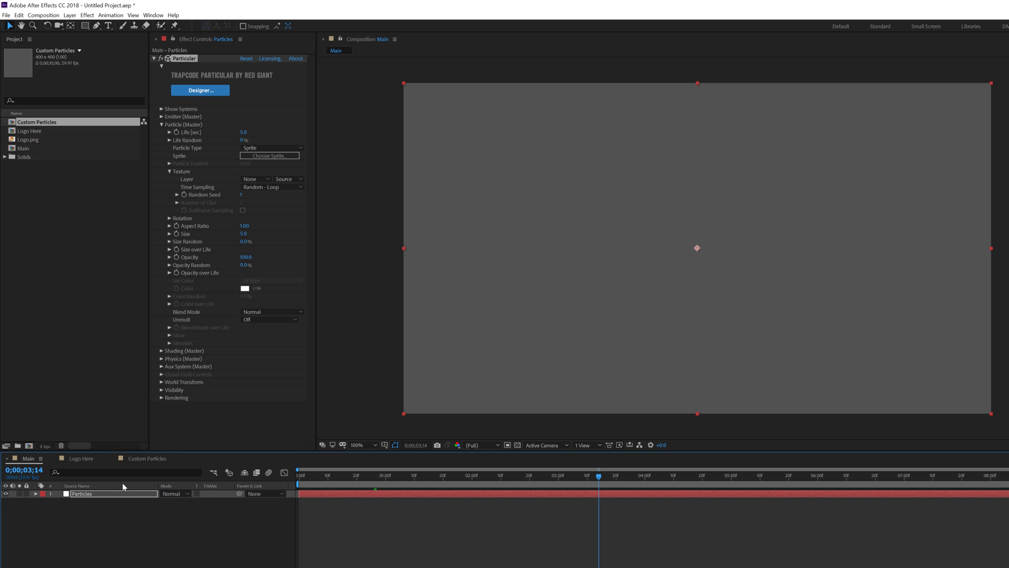
{"action": "left_click_drag", "start_coordinate": [38, 126], "coordinate": [68, 528]}
{"action": "left_click", "coordinate": [6, 501]}
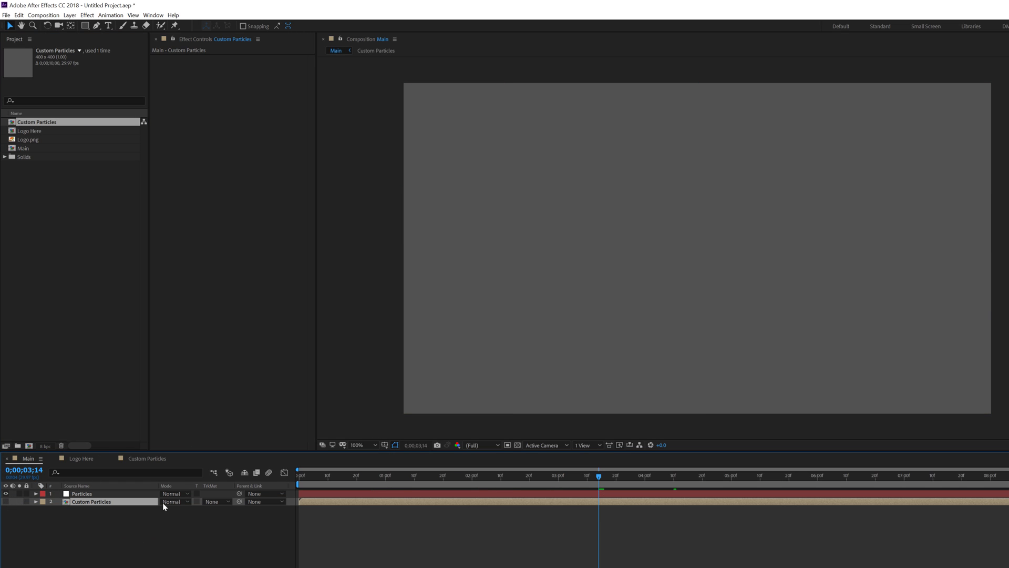
Step: Create a white 1920 × 1080 px solid named BG, place it directly below the Particles layer and hide it
{"action": "left_click", "coordinate": [115, 525]}
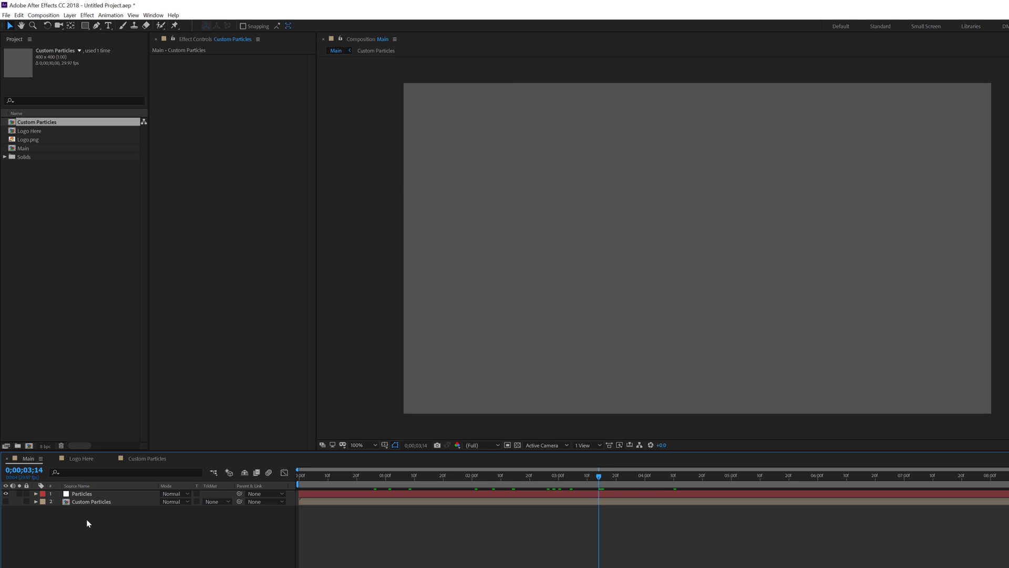
{"action": "key", "text": "ctrl+y"}
{"action": "type", "text": "BG"}
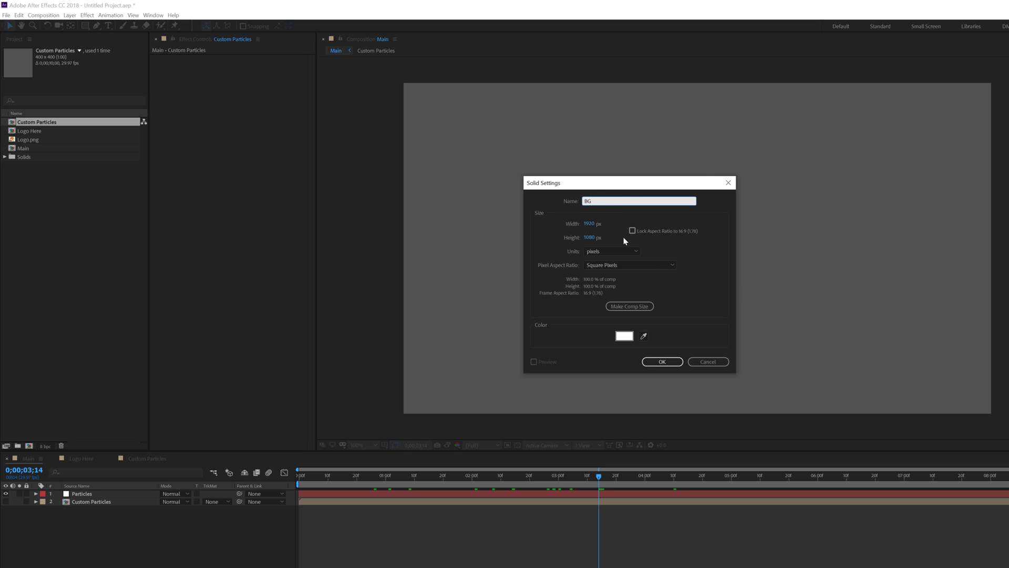
{"action": "left_click", "coordinate": [656, 363]}
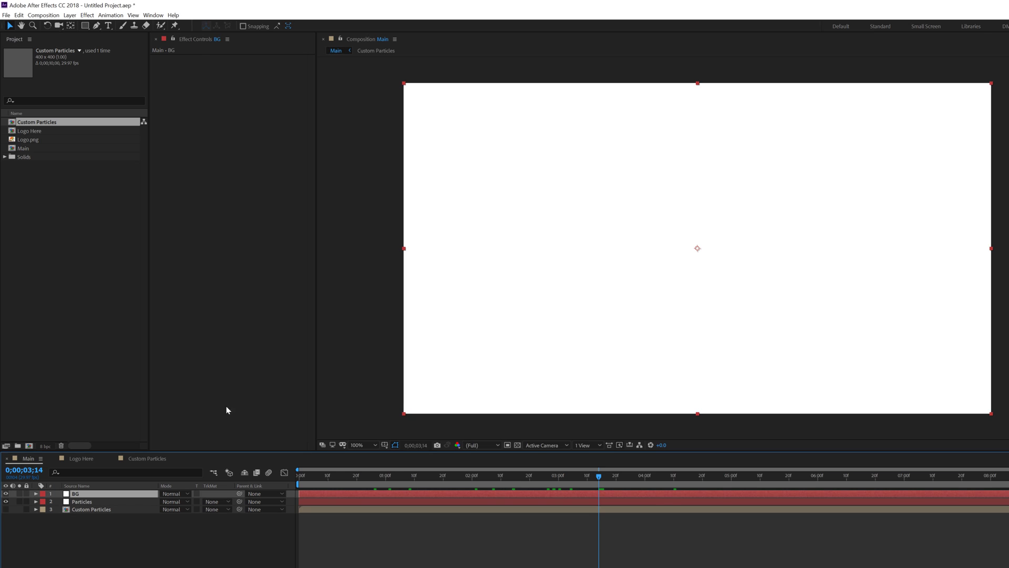
{"action": "left_click_drag", "start_coordinate": [80, 496], "coordinate": [77, 508]}
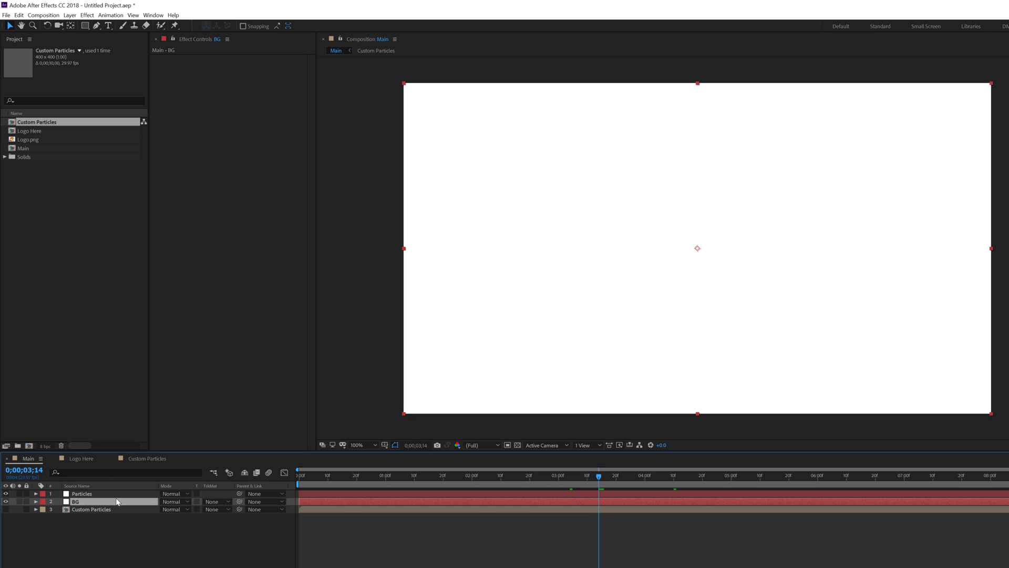
{"action": "left_click", "coordinate": [6, 502]}
Step: Set the Custom Particles layer as the sprite texture of the Particular effect on the Particles layer
{"action": "left_click", "coordinate": [90, 495]}
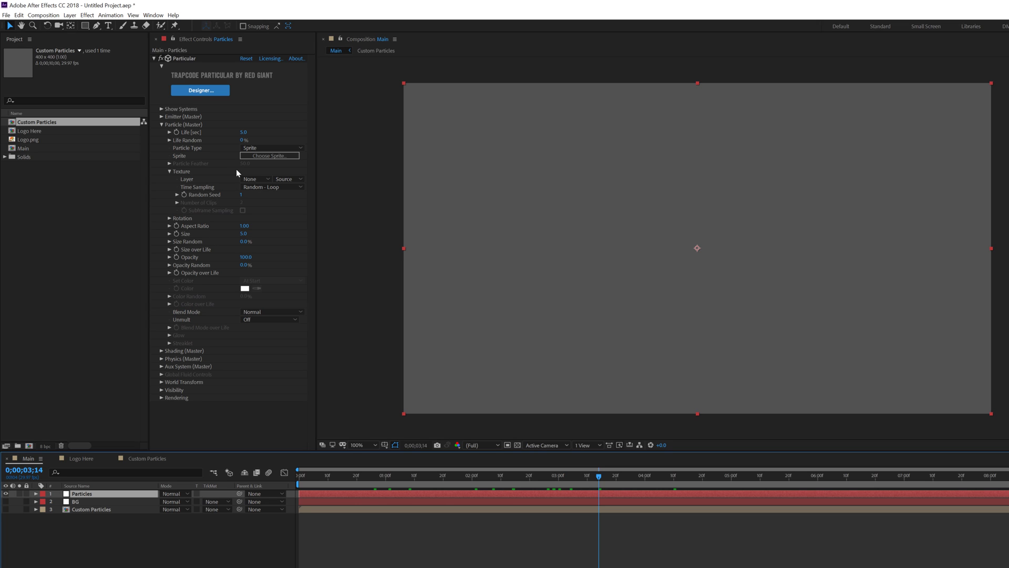
{"action": "left_click", "coordinate": [258, 179]}
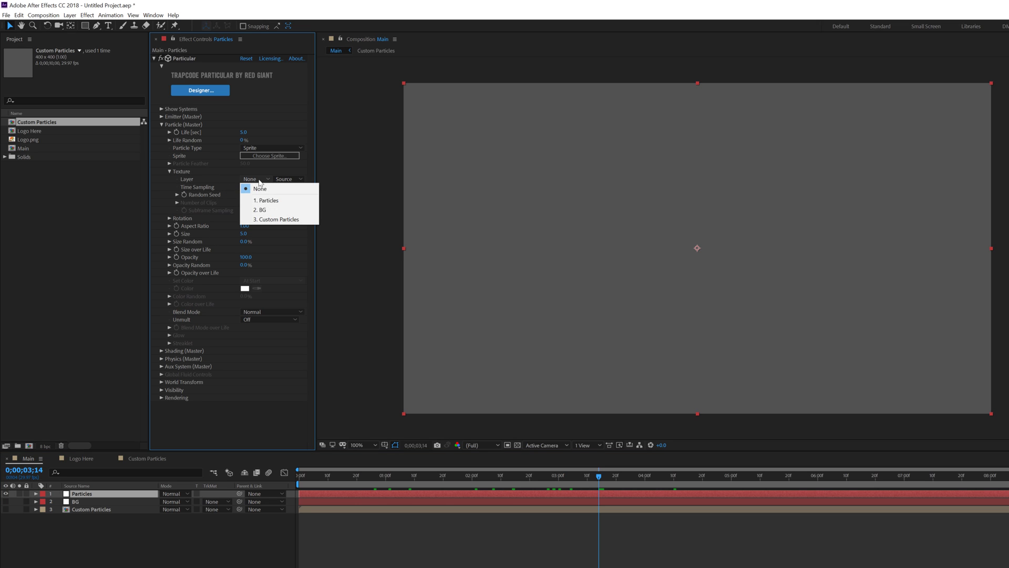
{"action": "left_click", "coordinate": [270, 221]}
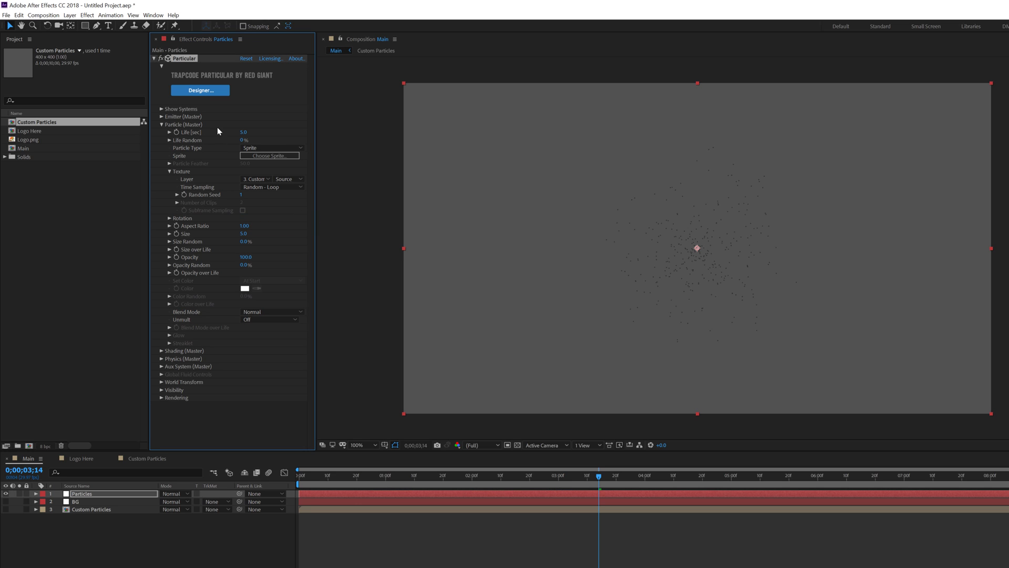
Step: Set the particle size to 35 and make the BG layer visible behind the particles
{"action": "left_click", "coordinate": [242, 233]}
{"action": "type", "text": "35"}
{"action": "key", "text": "Return"}
{"action": "left_click", "coordinate": [389, 478]}
{"action": "left_click_drag", "start_coordinate": [415, 478], "coordinate": [788, 468]}
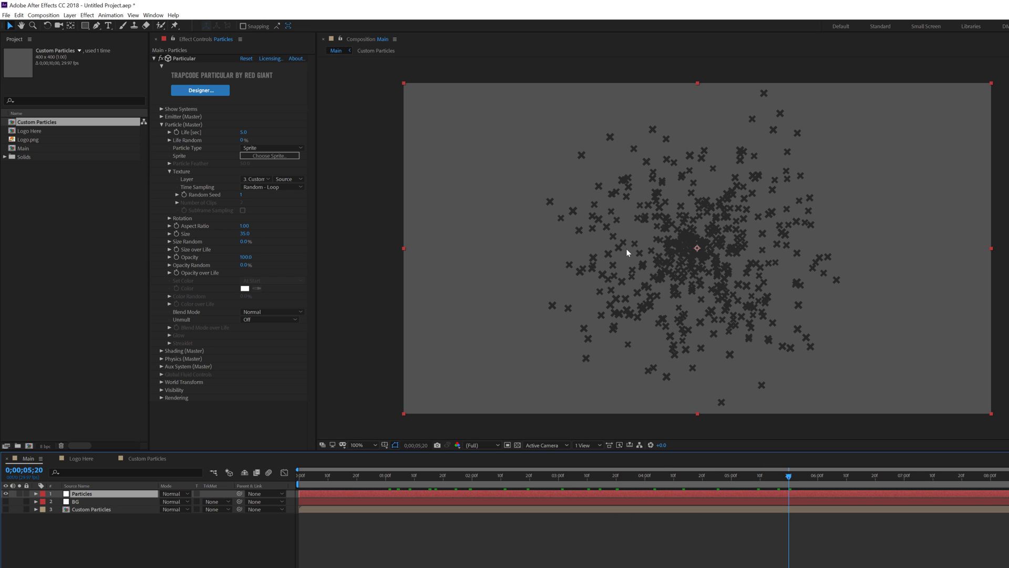
{"action": "left_click", "coordinate": [5, 501]}
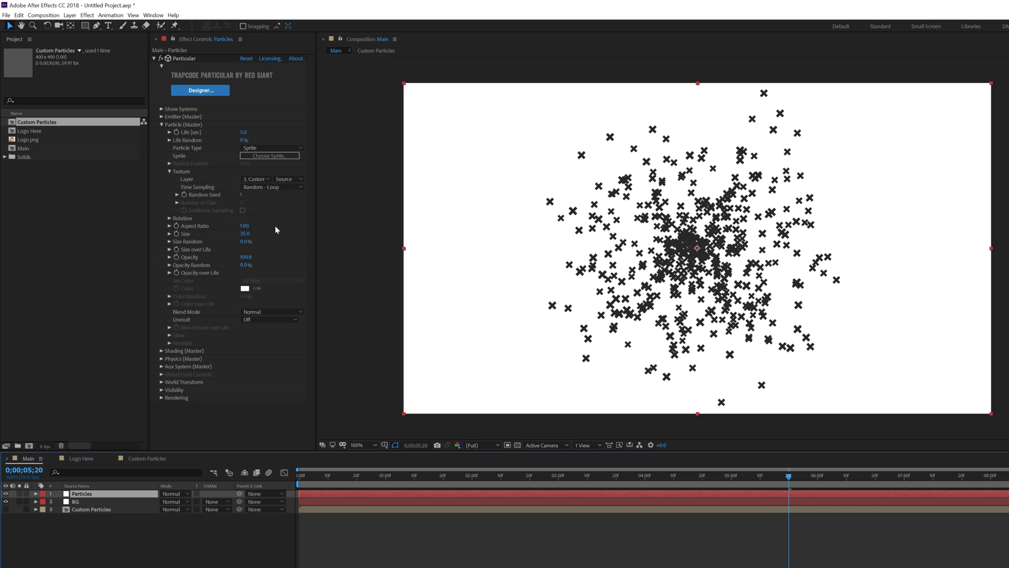
Step: Set the emitter's Particles/sec to 20 at 0;00;01;00 and add a keyframe for it there
{"action": "left_click", "coordinate": [161, 125]}
{"action": "left_click", "coordinate": [161, 124]}
{"action": "left_click", "coordinate": [161, 116]}
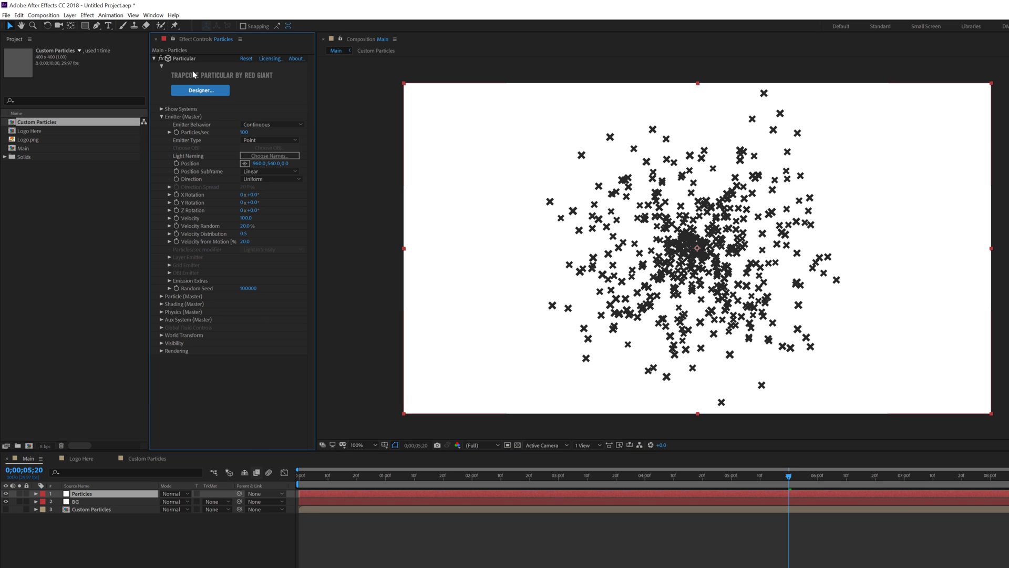
{"action": "left_click", "coordinate": [384, 476]}
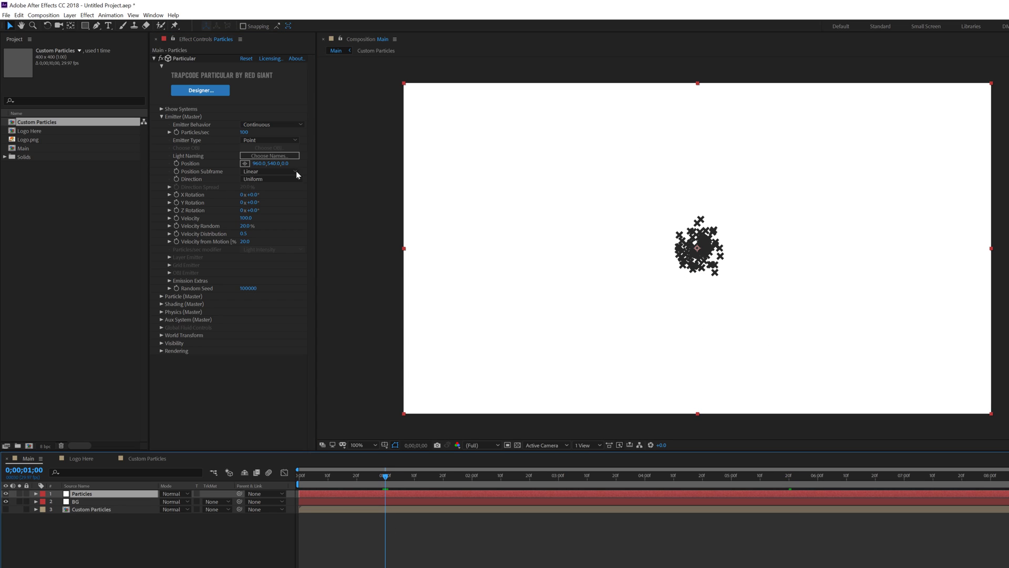
{"action": "left_click", "coordinate": [244, 132]}
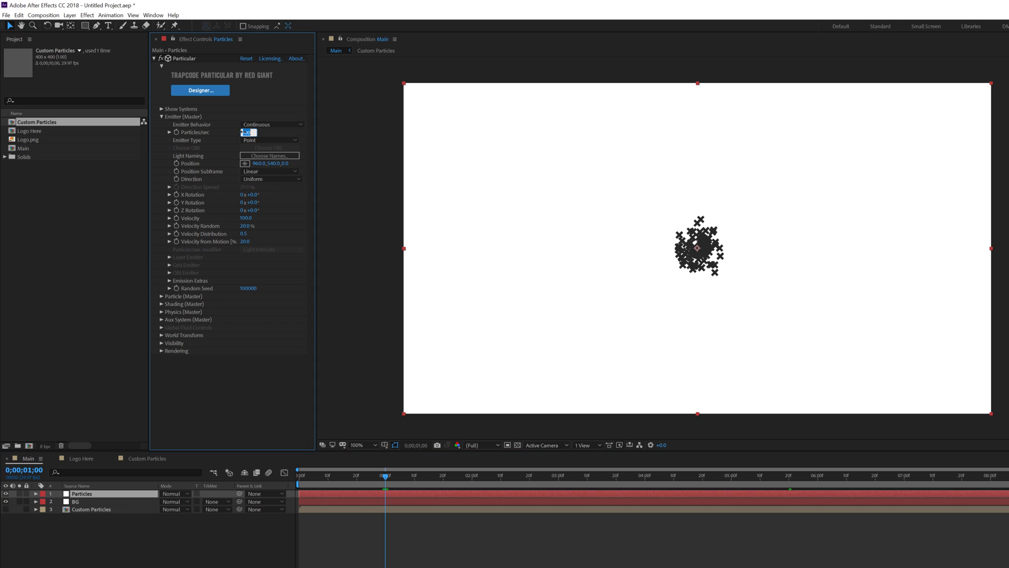
{"action": "type", "text": "20"}
{"action": "key", "text": "Return"}
{"action": "left_click", "coordinate": [179, 133]}
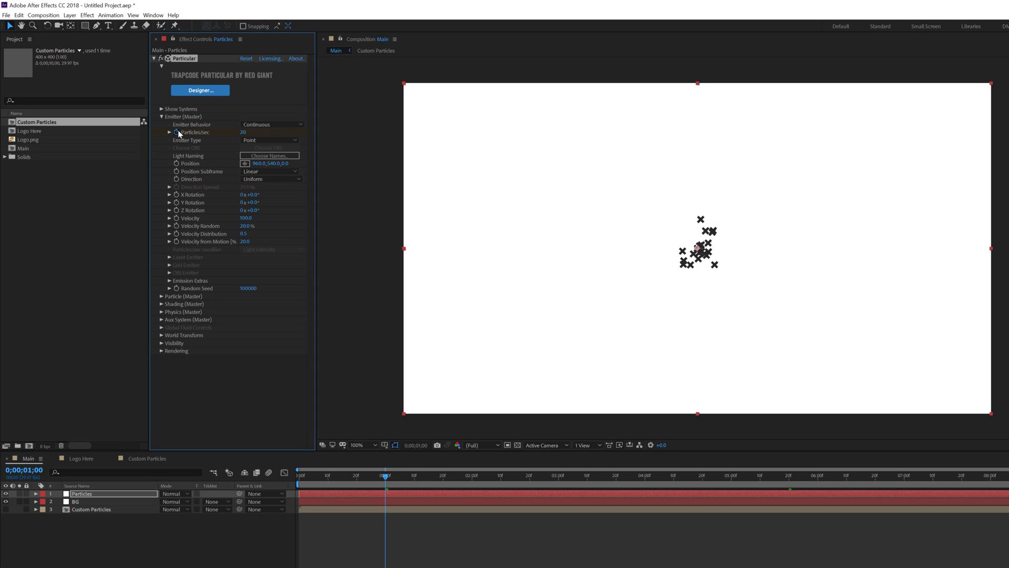
Step: Keyframe Particles/sec at 0 one frame further on, at 0;00;01;01, and check the emission over time
{"action": "key", "text": "Page_Down"}
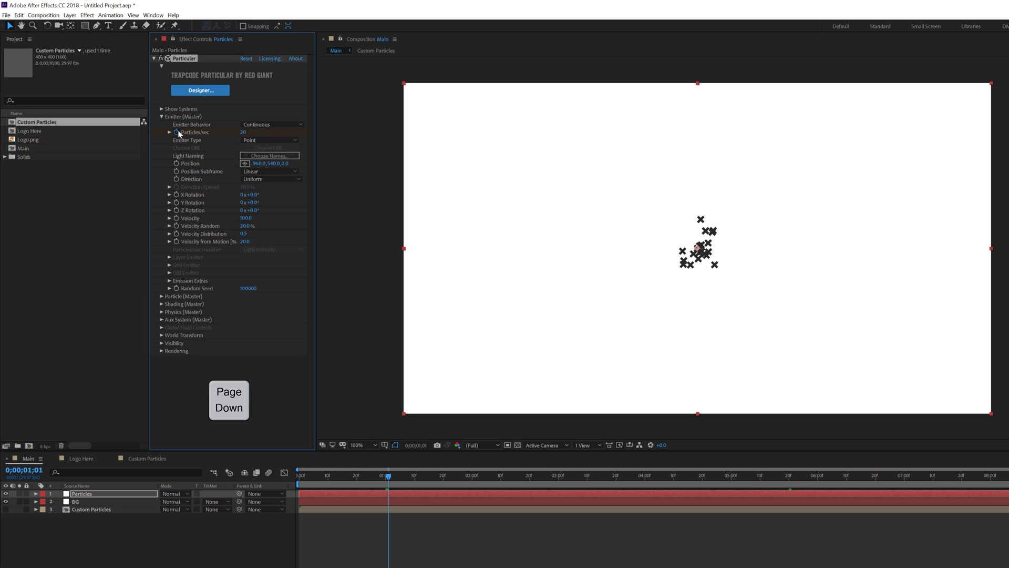
{"action": "left_click", "coordinate": [242, 133]}
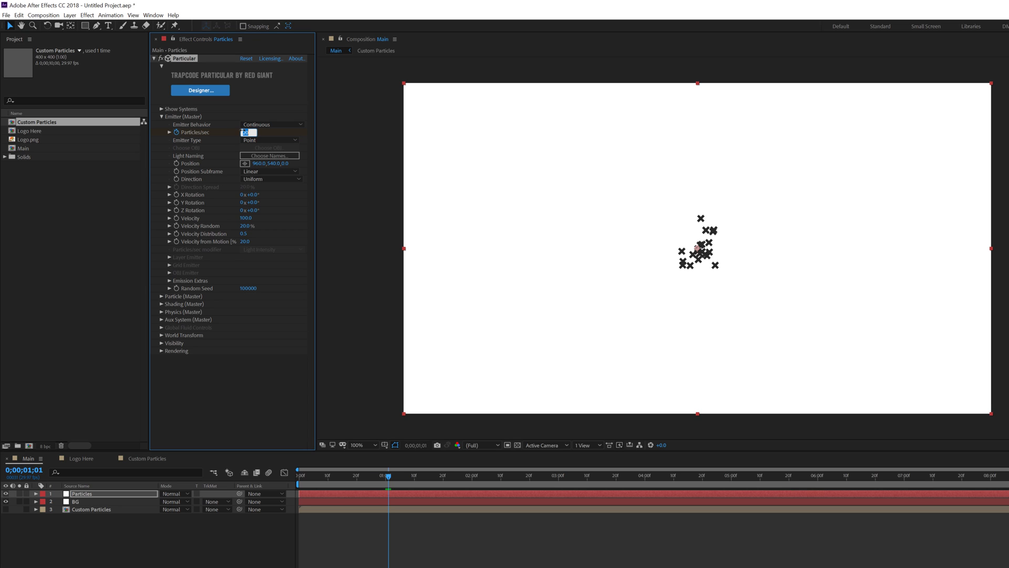
{"action": "type", "text": "0"}
{"action": "key", "text": "Return"}
{"action": "left_click_drag", "start_coordinate": [389, 478], "coordinate": [558, 475]}
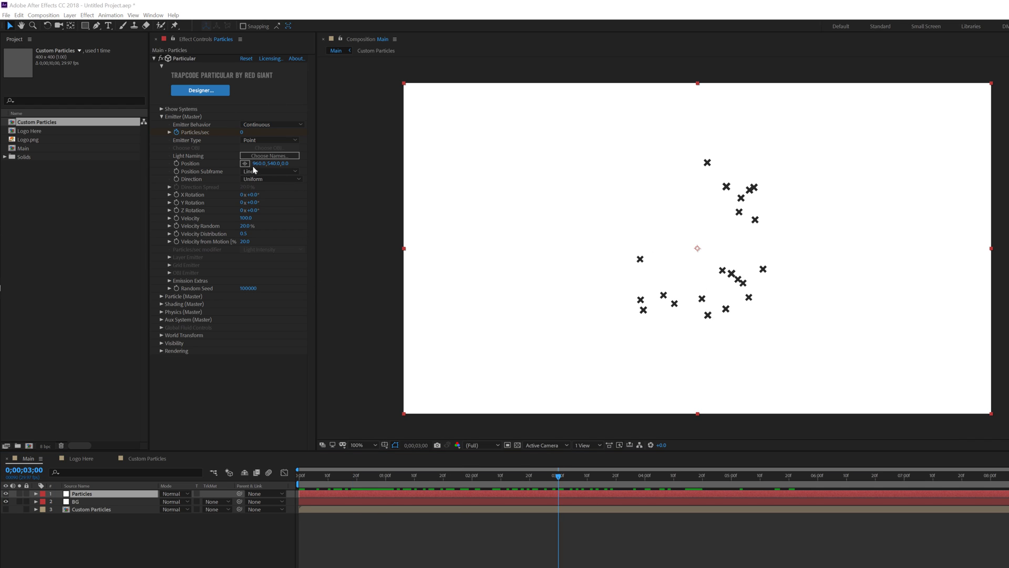
Step: Set the emitter's direction to Bi-Directional and its velocity to 500, and check the particles' motion
{"action": "left_click", "coordinate": [268, 179]}
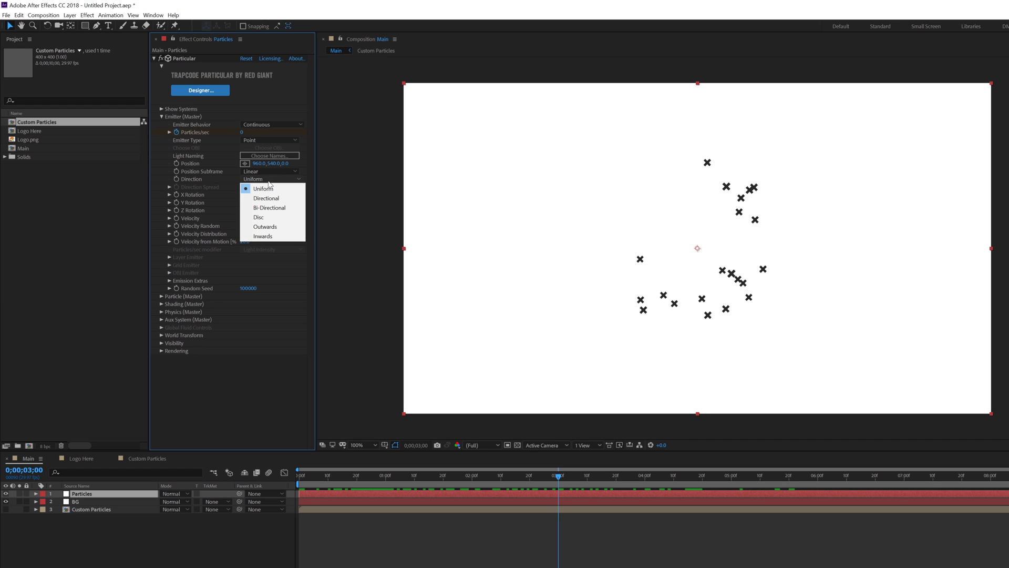
{"action": "left_click", "coordinate": [267, 208]}
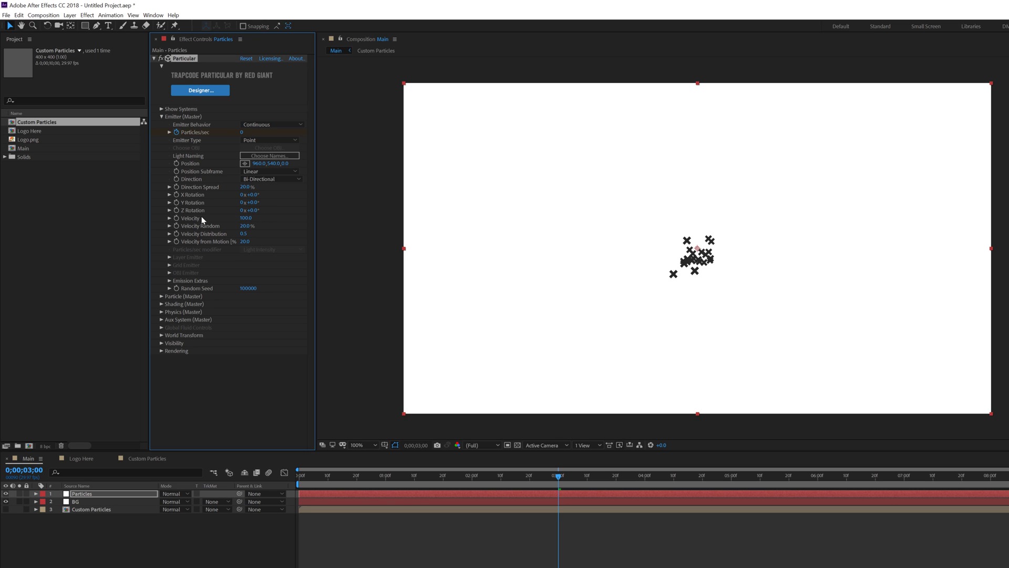
{"action": "left_click", "coordinate": [245, 219]}
{"action": "type", "text": "500"}
{"action": "key", "text": "Return"}
{"action": "left_click", "coordinate": [423, 475]}
{"action": "left_click_drag", "start_coordinate": [453, 476], "coordinate": [448, 441]}
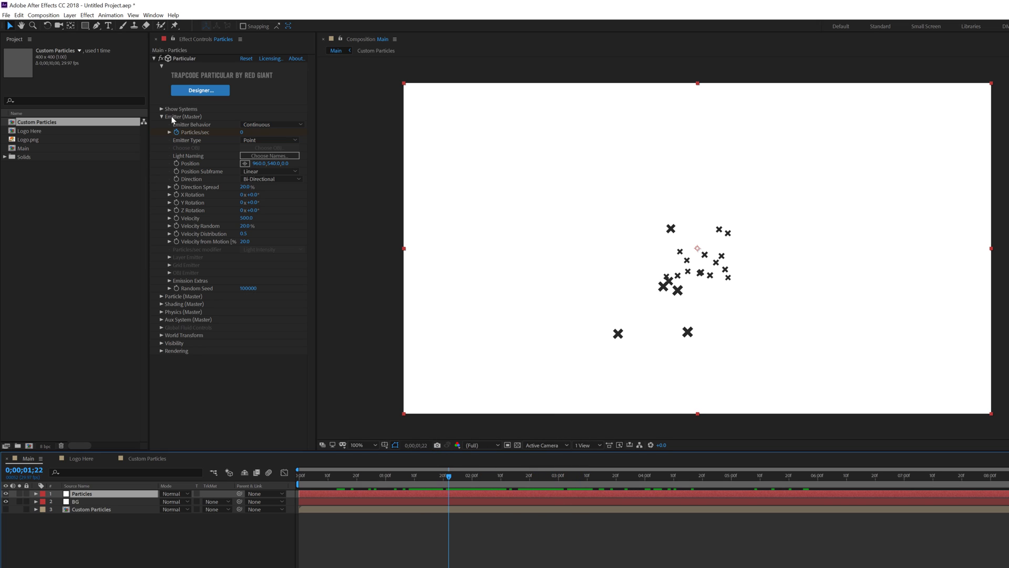
Step: Set the particles' gravity to -4 in the master physics settings
{"action": "left_click", "coordinate": [163, 117]}
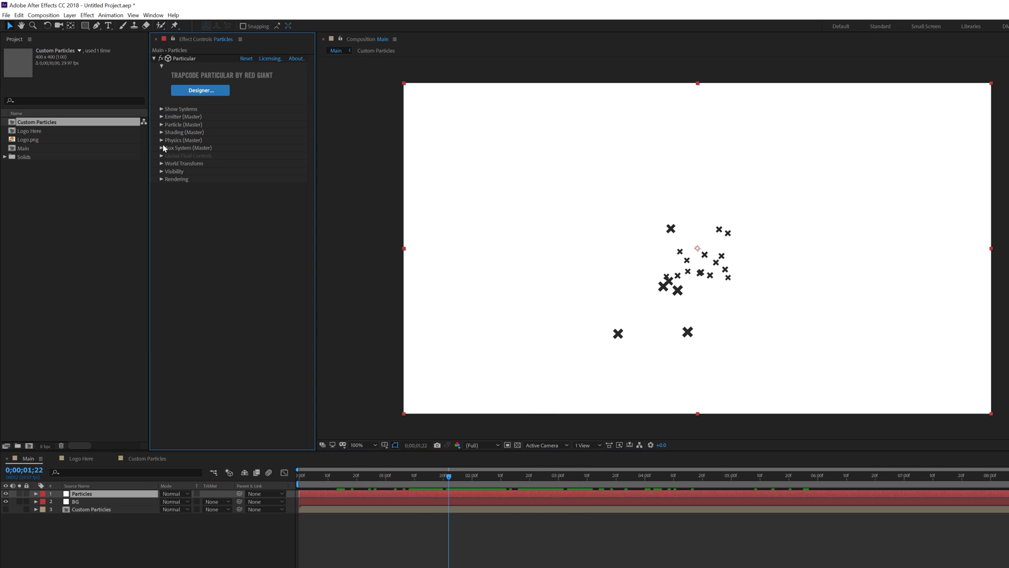
{"action": "left_click", "coordinate": [162, 142]}
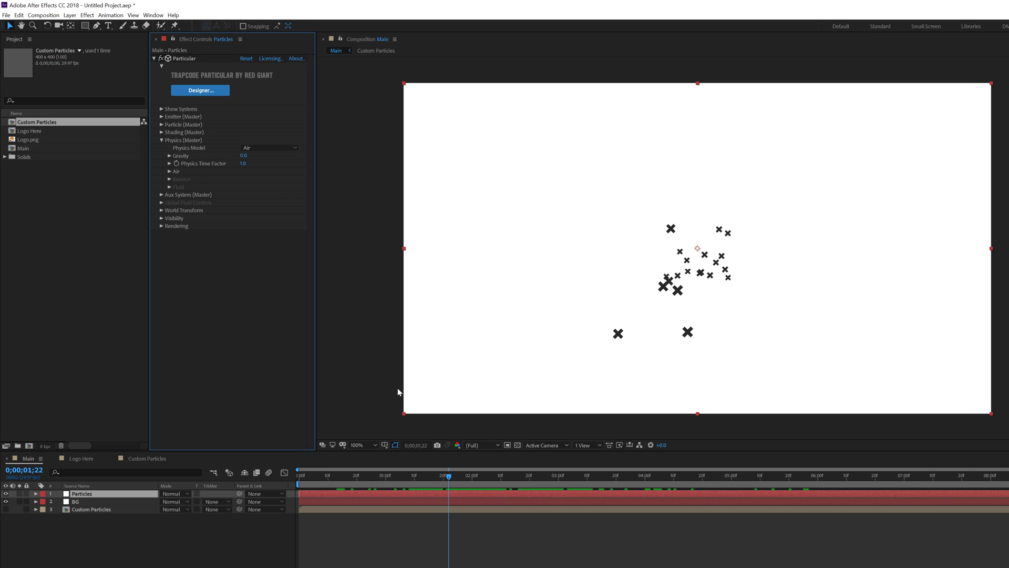
{"action": "key", "text": "Home"}
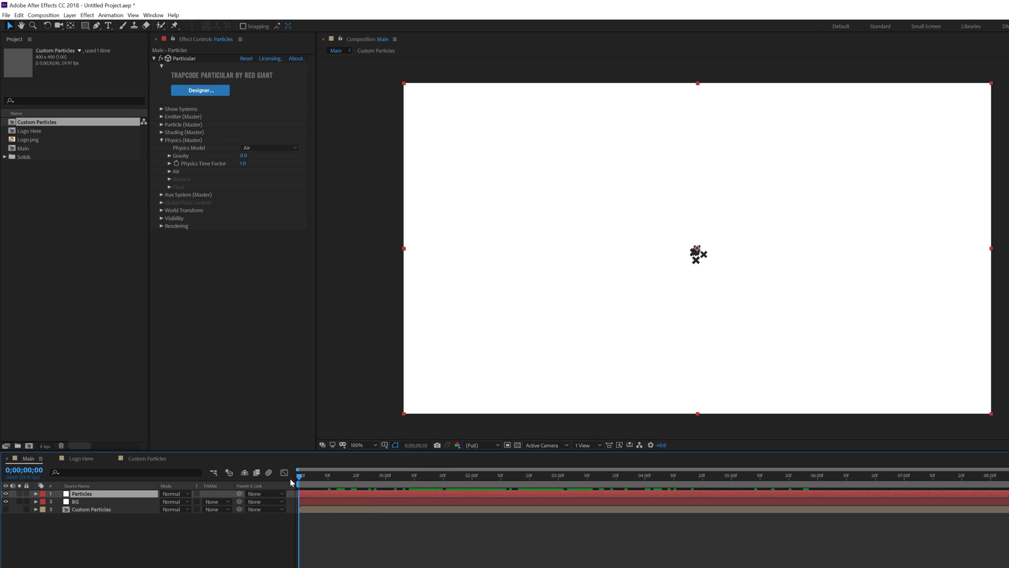
{"action": "left_click", "coordinate": [244, 155]}
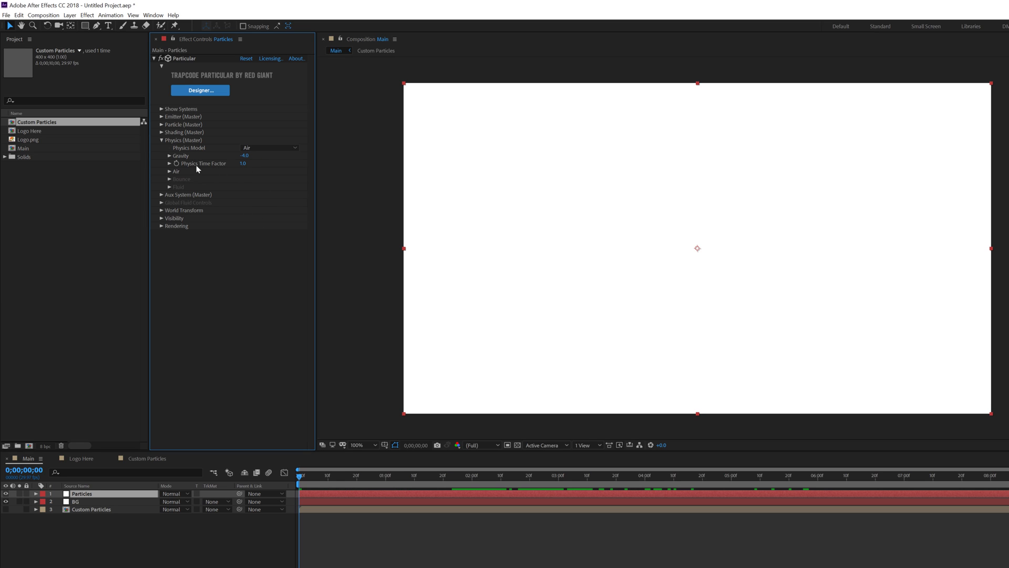
Step: Set the Physics Time Factor to 2 at the start of the composition and add a keyframe for it
{"action": "left_click", "coordinate": [243, 164]}
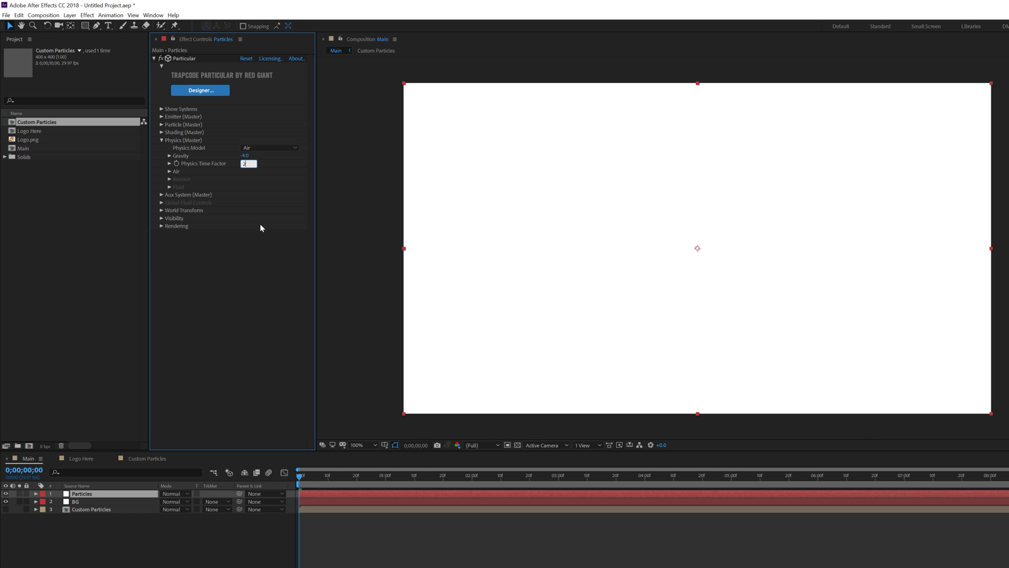
{"action": "key", "text": "Return"}
{"action": "left_click", "coordinate": [176, 163]}
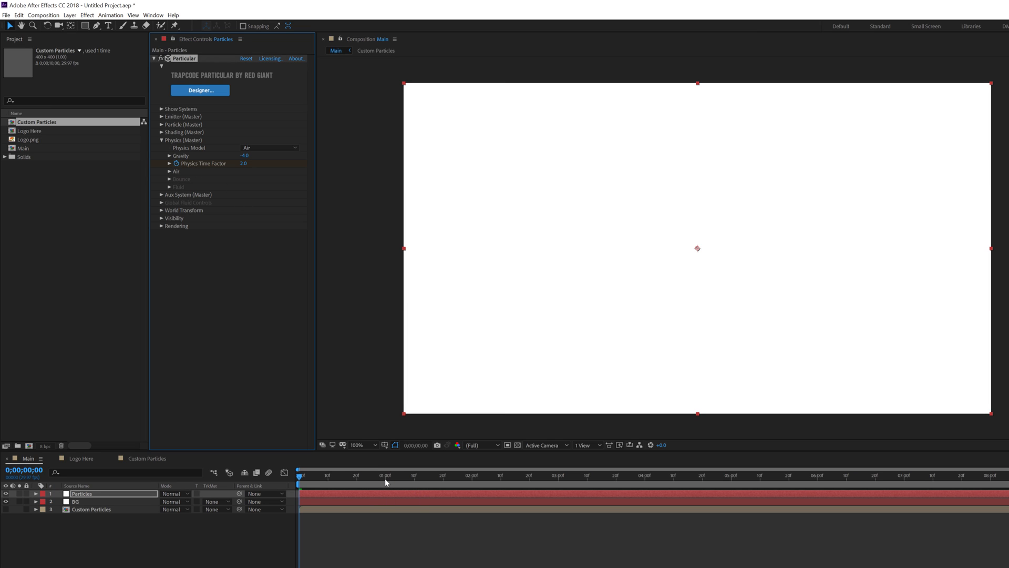
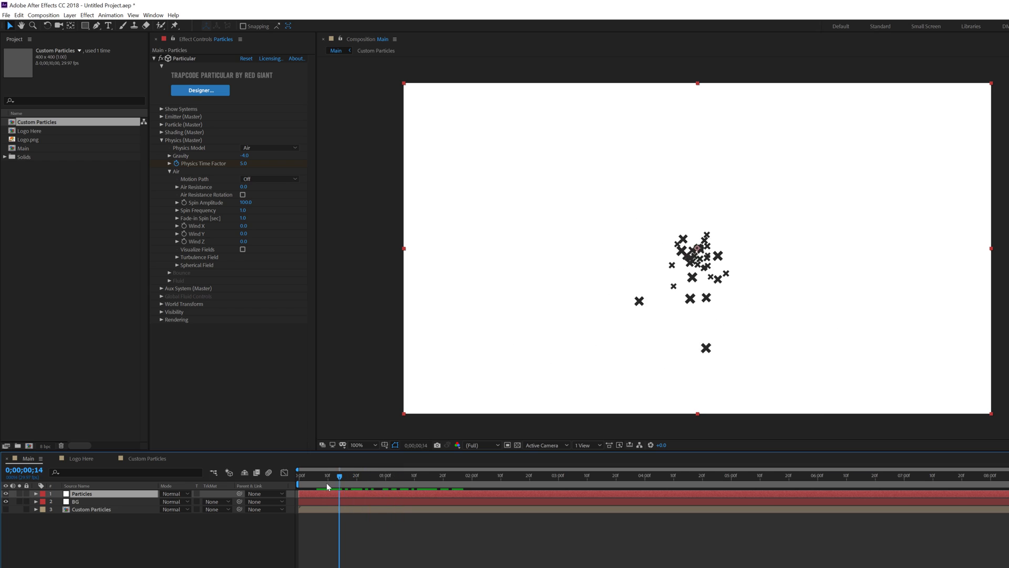
Step: Apply the Size over Life preset curve that rises from zero, holds at full size and falls back to zero
{"action": "left_click", "coordinate": [434, 481]}
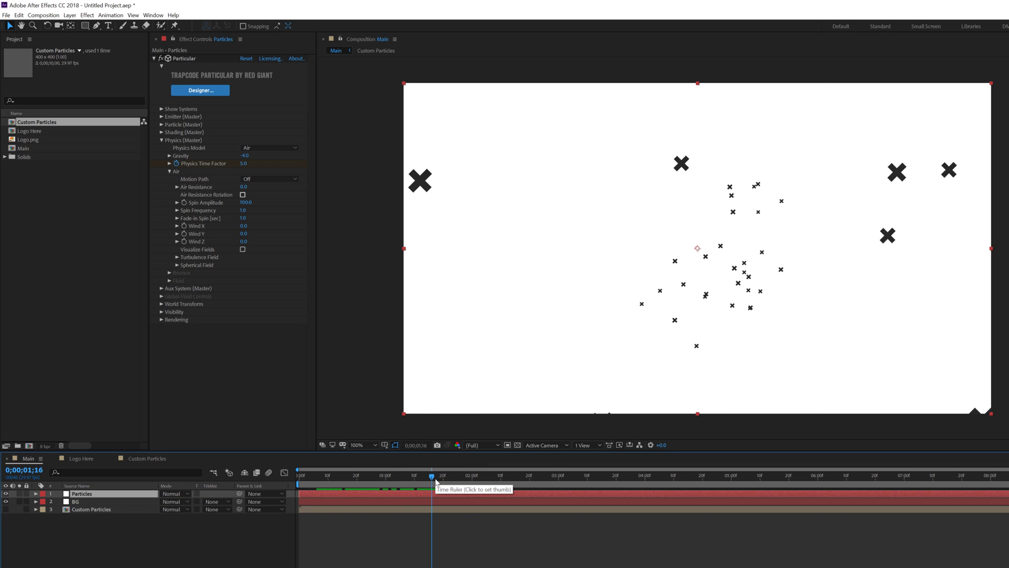
{"action": "key", "text": "space"}
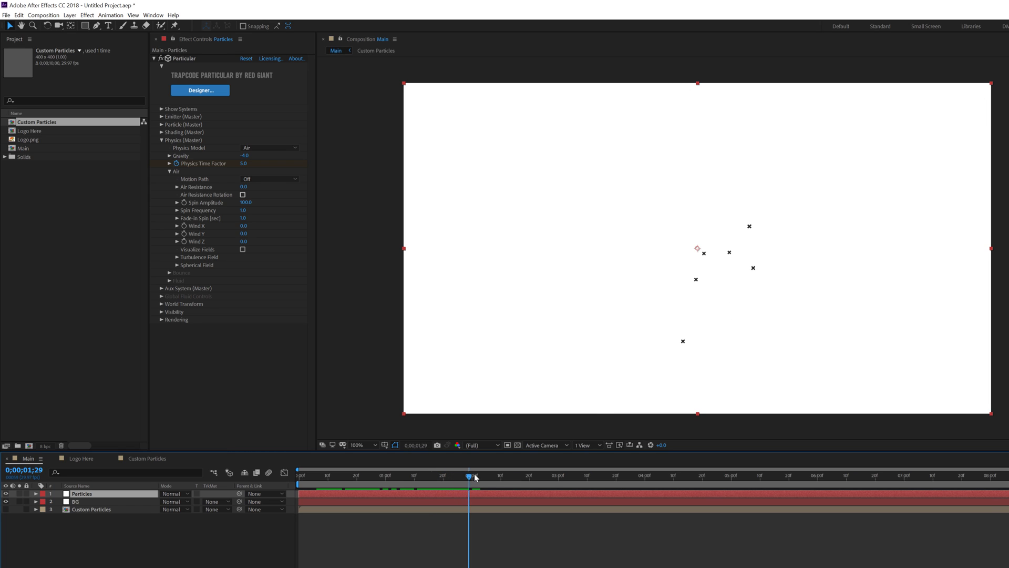
{"action": "mouse_move", "coordinate": [432, 478]}
{"action": "left_mouse_down"}
{"action": "mouse_move", "coordinate": [480, 470]}
{"action": "mouse_move", "coordinate": [425, 475]}
{"action": "left_mouse_up"}
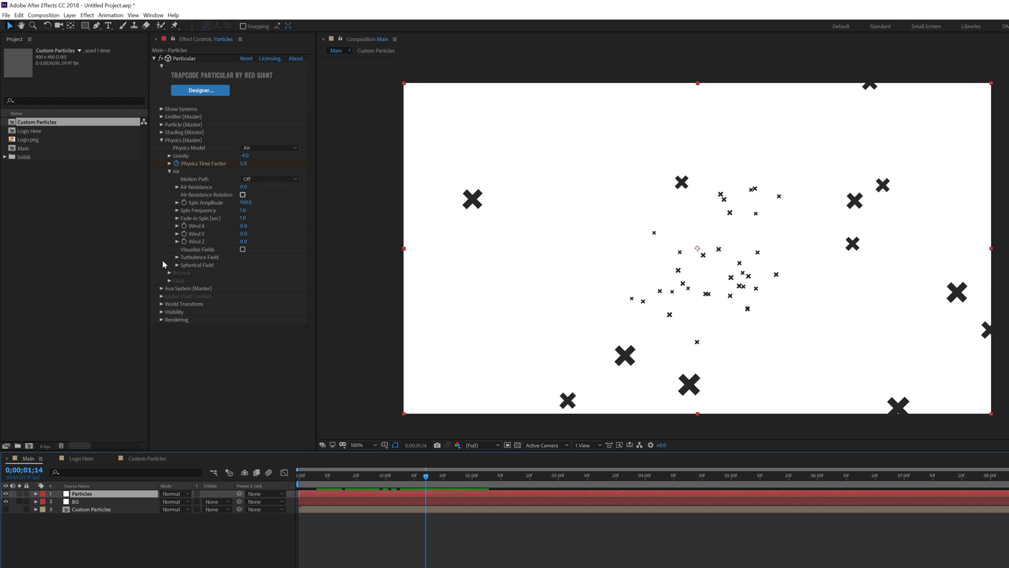
{"action": "left_click", "coordinate": [162, 125]}
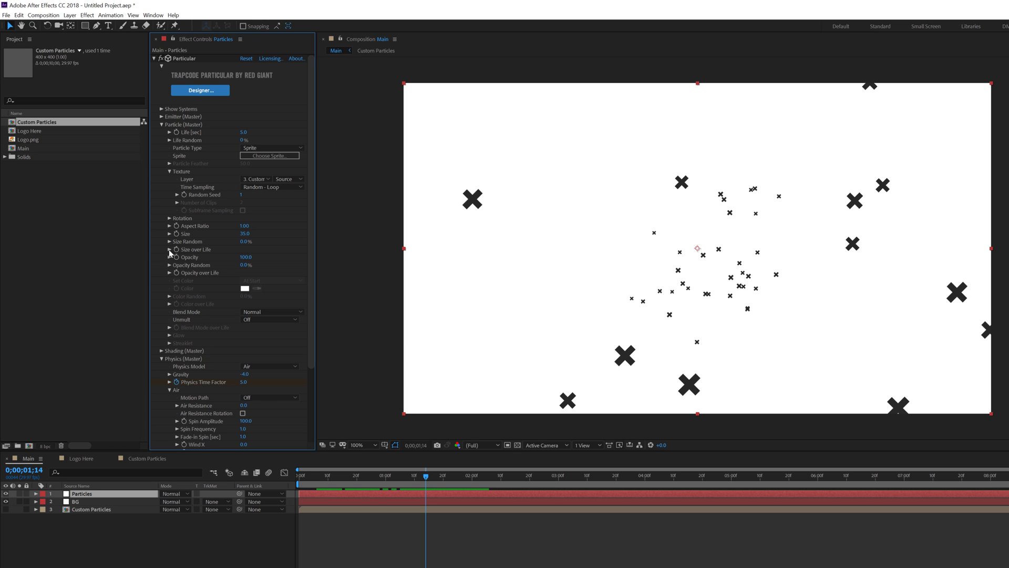
{"action": "left_click", "coordinate": [169, 249]}
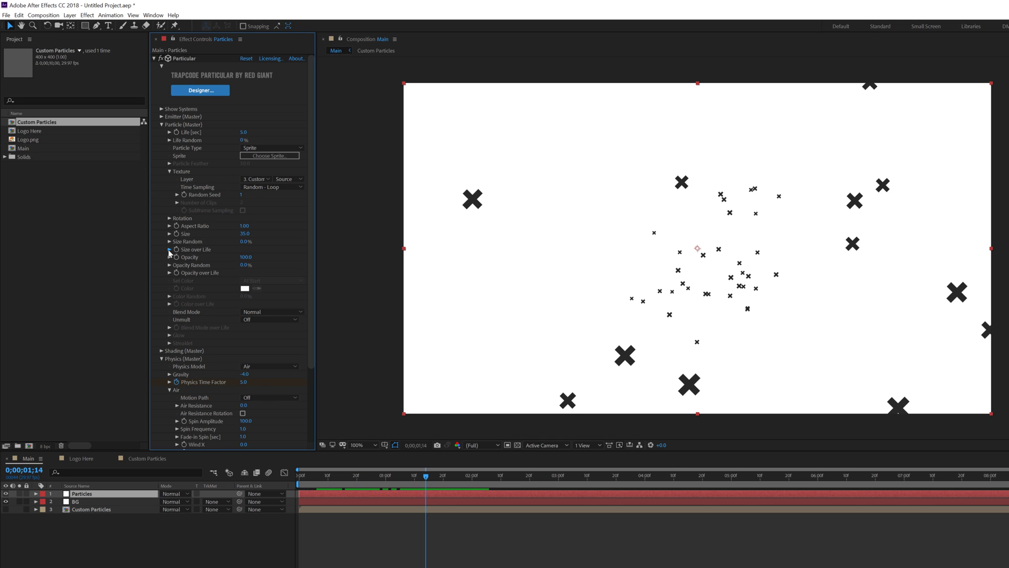
{"action": "left_click_drag", "start_coordinate": [315, 272], "coordinate": [333, 274]}
{"action": "left_click", "coordinate": [311, 273]}
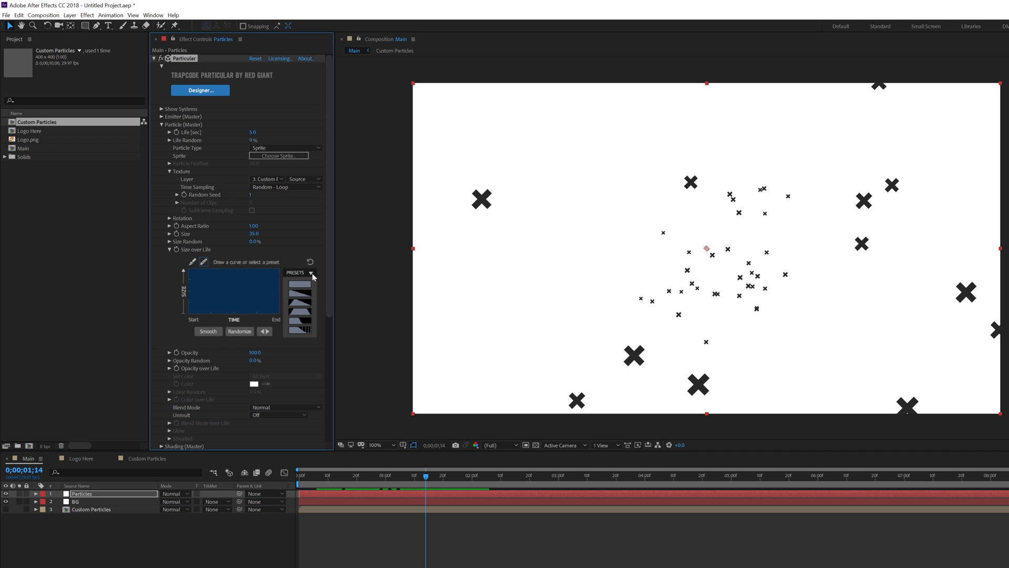
{"action": "left_click", "coordinate": [301, 316]}
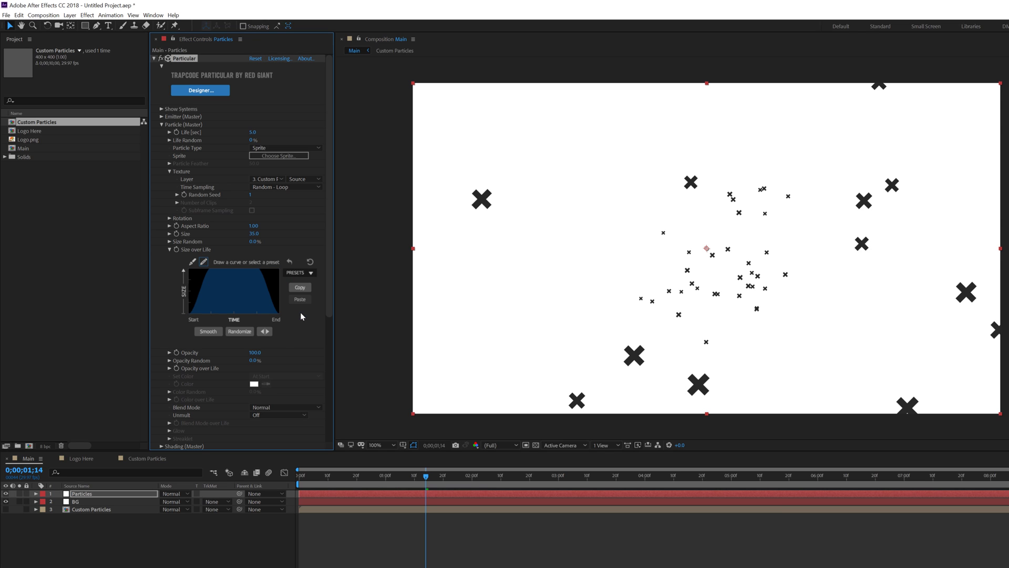
Step: Raise the particles' Size Random to 100% and preview the burst
{"action": "left_click_drag", "start_coordinate": [426, 478], "coordinate": [385, 494]}
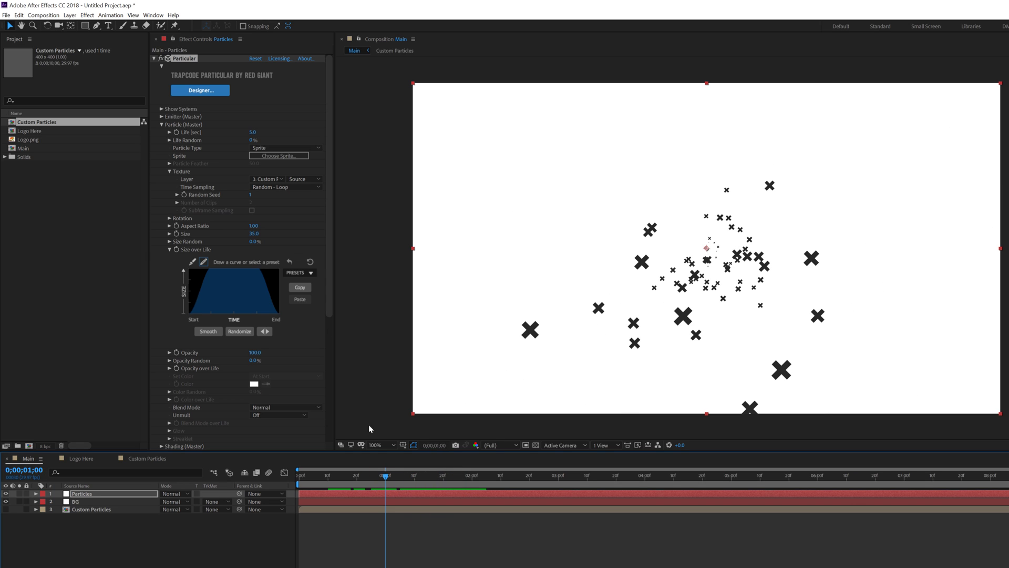
{"action": "left_click", "coordinate": [169, 249]}
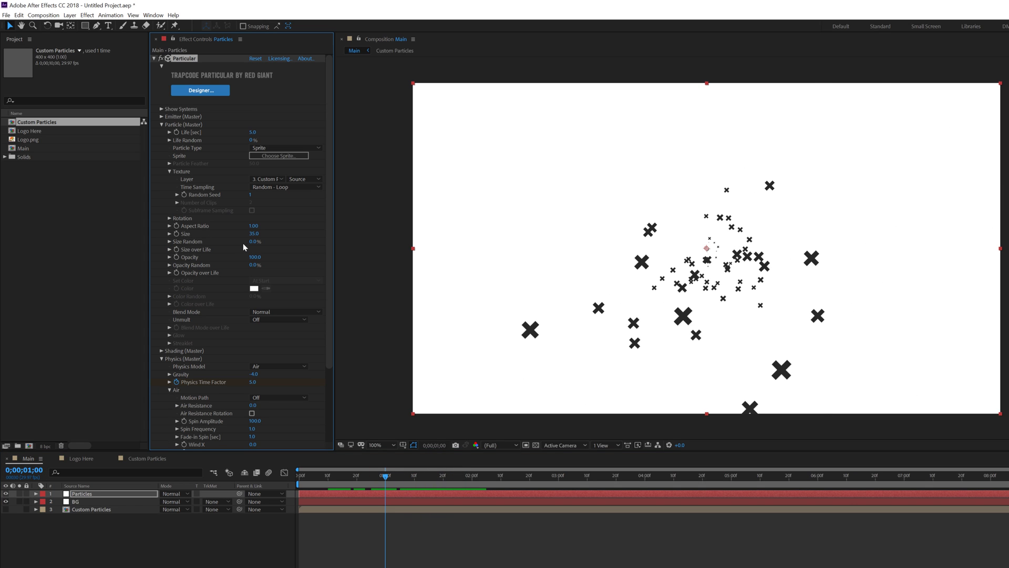
{"action": "mouse_move", "coordinate": [257, 241]}
{"action": "left_mouse_down"}
{"action": "mouse_move", "coordinate": [346, 243]}
{"action": "mouse_move", "coordinate": [267, 256]}
{"action": "left_mouse_up"}
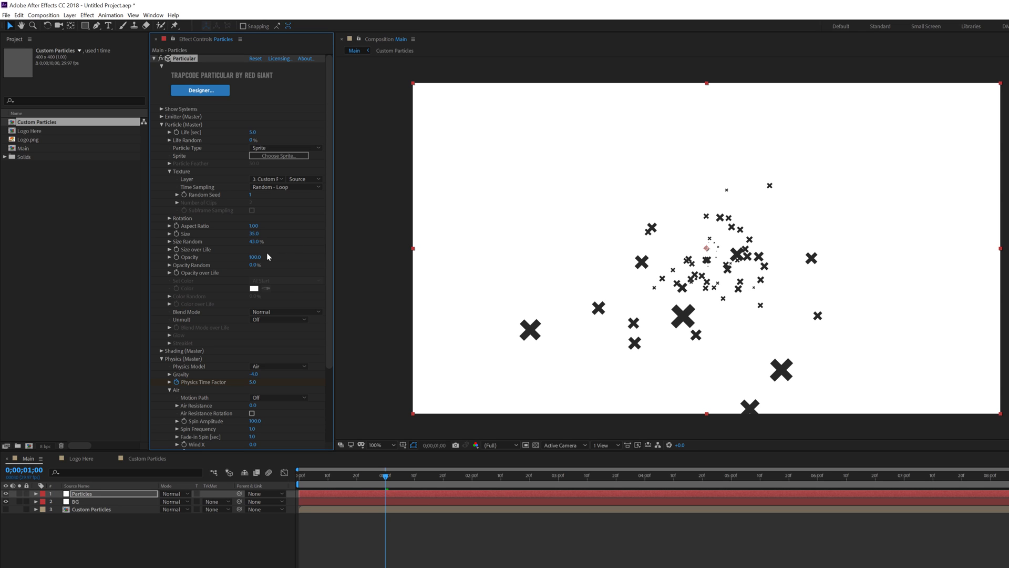
{"action": "left_click", "coordinate": [256, 243]}
{"action": "key", "text": "Return"}
{"action": "key", "text": "space"}
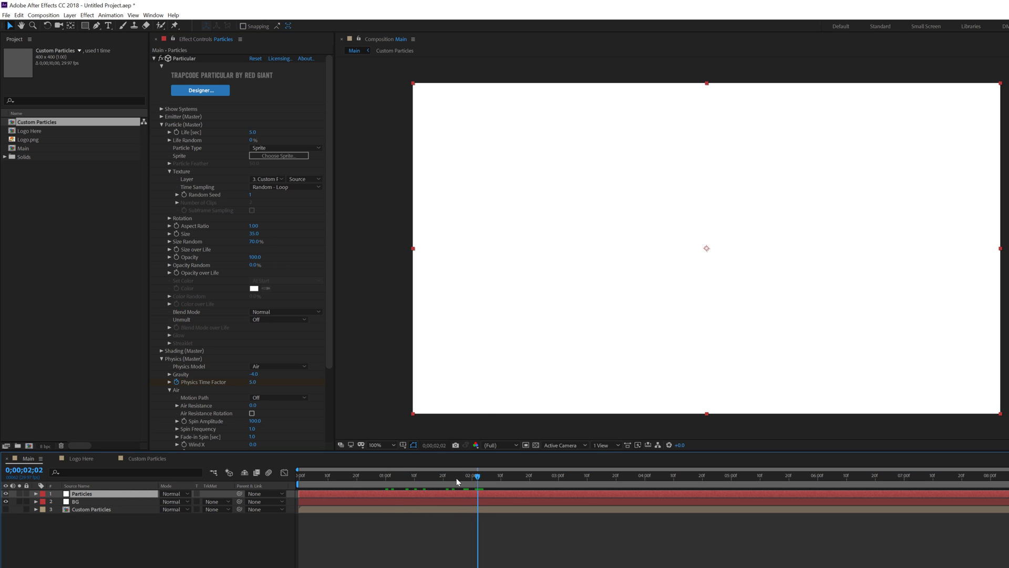
{"action": "left_click_drag", "start_coordinate": [456, 478], "coordinate": [418, 473]}
{"action": "left_click_drag", "start_coordinate": [252, 243], "coordinate": [340, 252]}
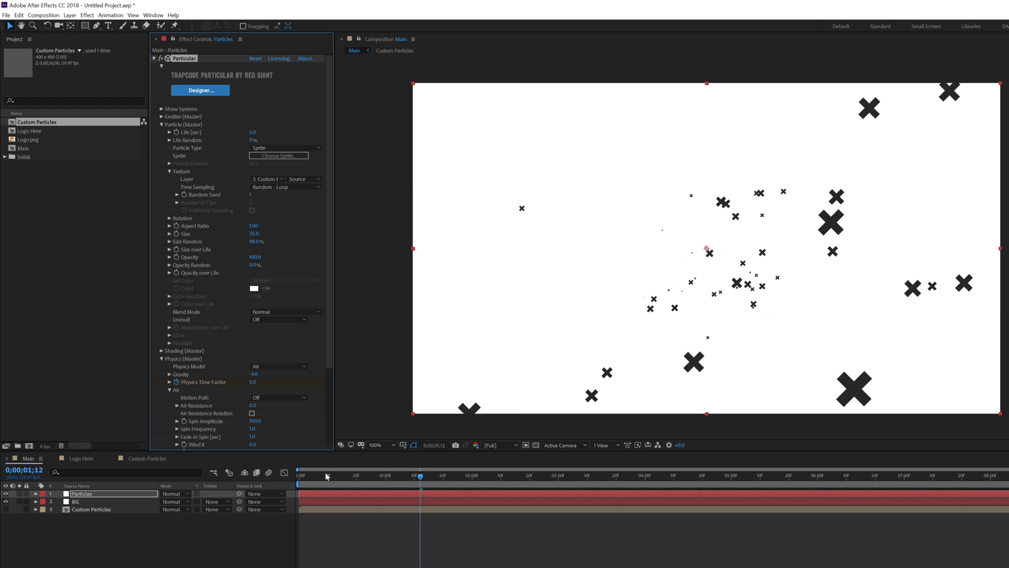
{"action": "left_click_drag", "start_coordinate": [325, 472], "coordinate": [443, 472]}
{"action": "left_click_drag", "start_coordinate": [250, 243], "coordinate": [254, 243]}
{"action": "left_click_drag", "start_coordinate": [461, 479], "coordinate": [420, 474]}
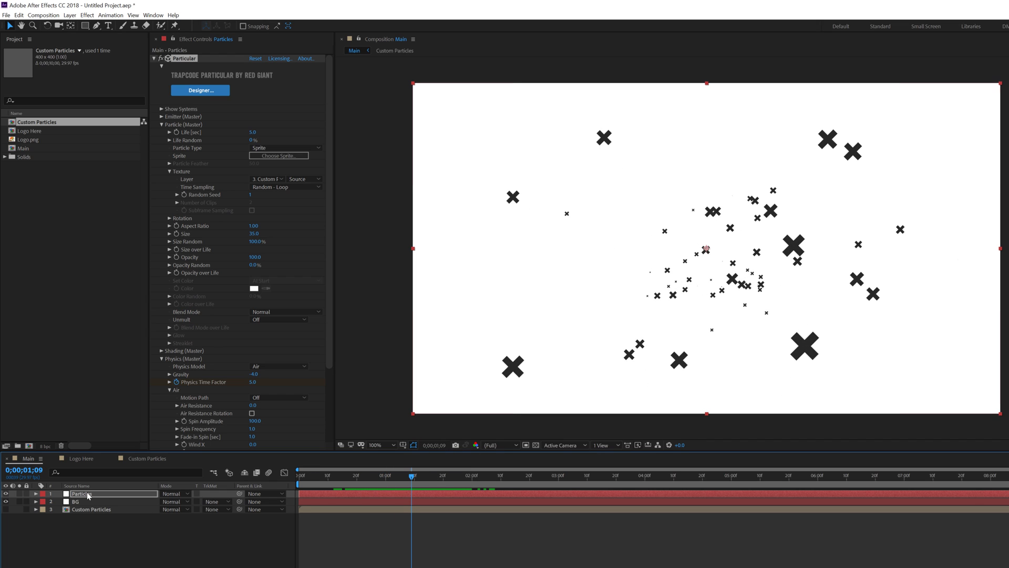
Step: Duplicate the Particles layer and rename the copy Lines
{"action": "key", "text": "Return"}
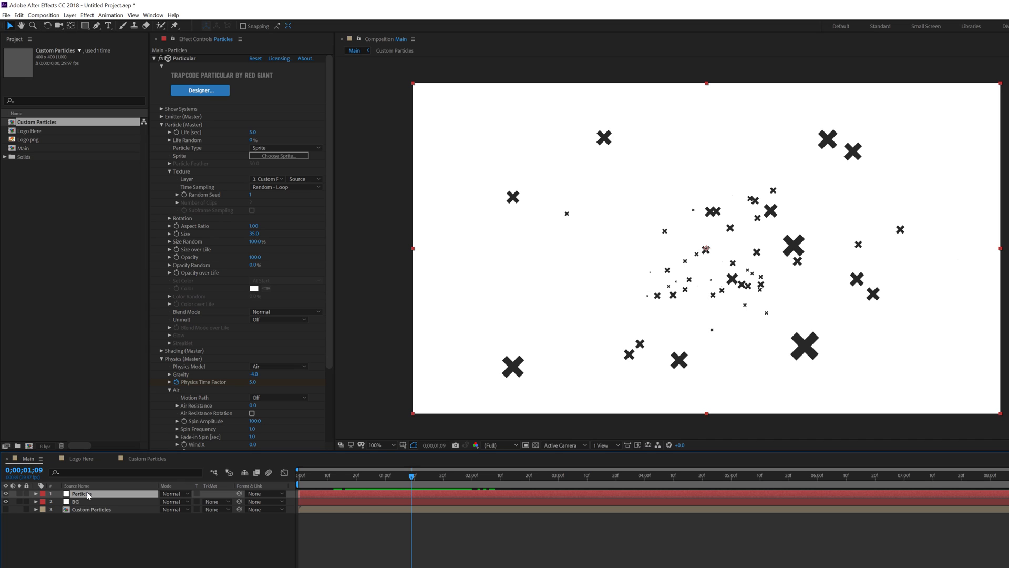
{"action": "key", "text": "ctrl+d"}
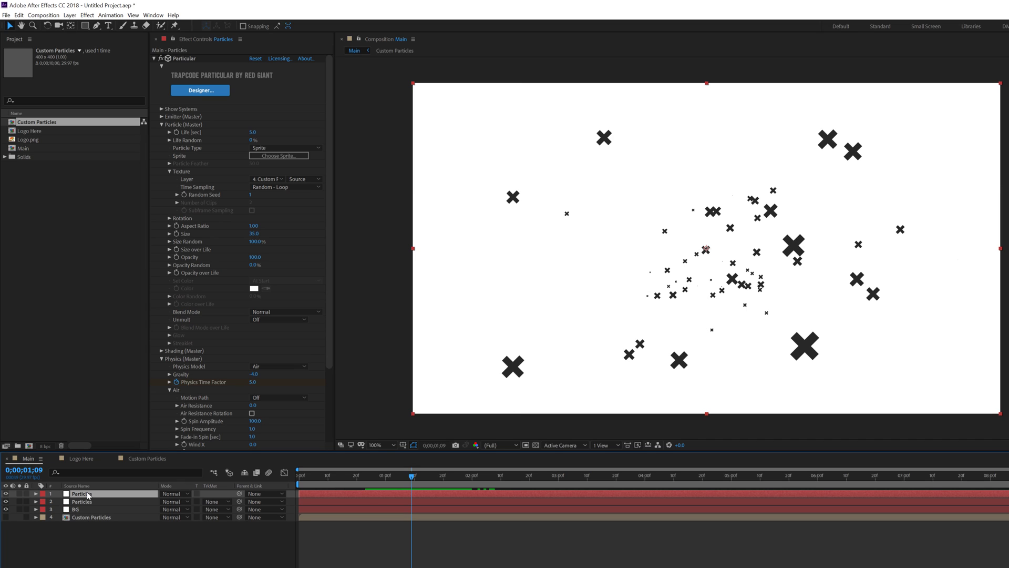
{"action": "key", "text": "Return"}
{"action": "type", "text": "Lines"}
{"action": "key", "text": "Return"}
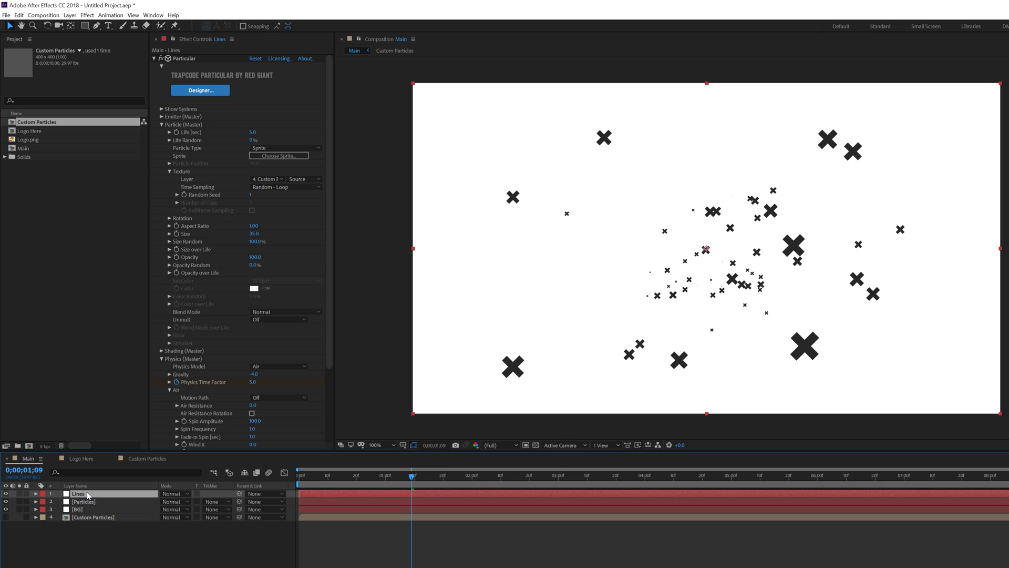
Step: Solo the Lines and BG layers and set the Lines layer's particle size to 0
{"action": "left_click", "coordinate": [18, 494]}
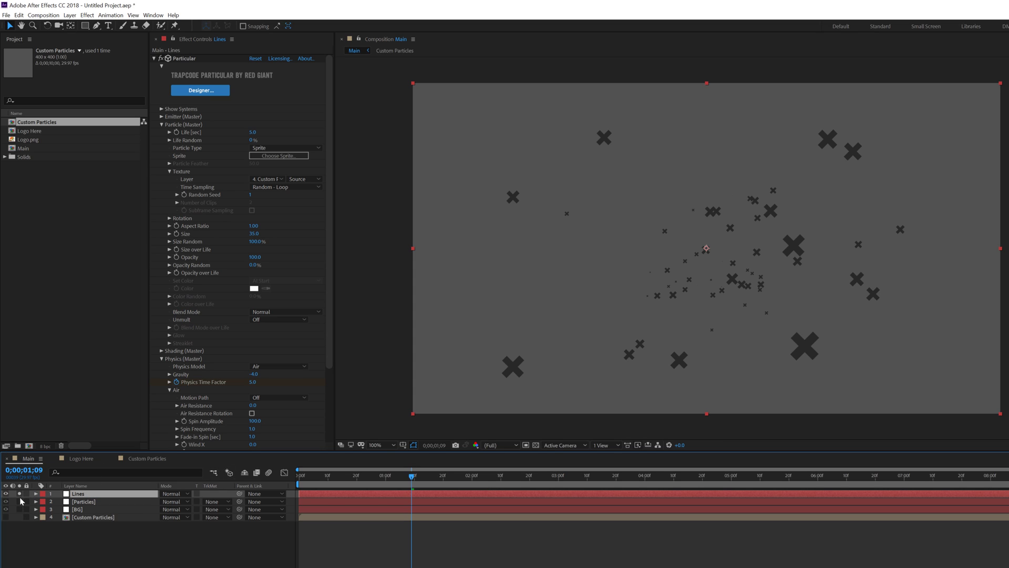
{"action": "left_click", "coordinate": [19, 508]}
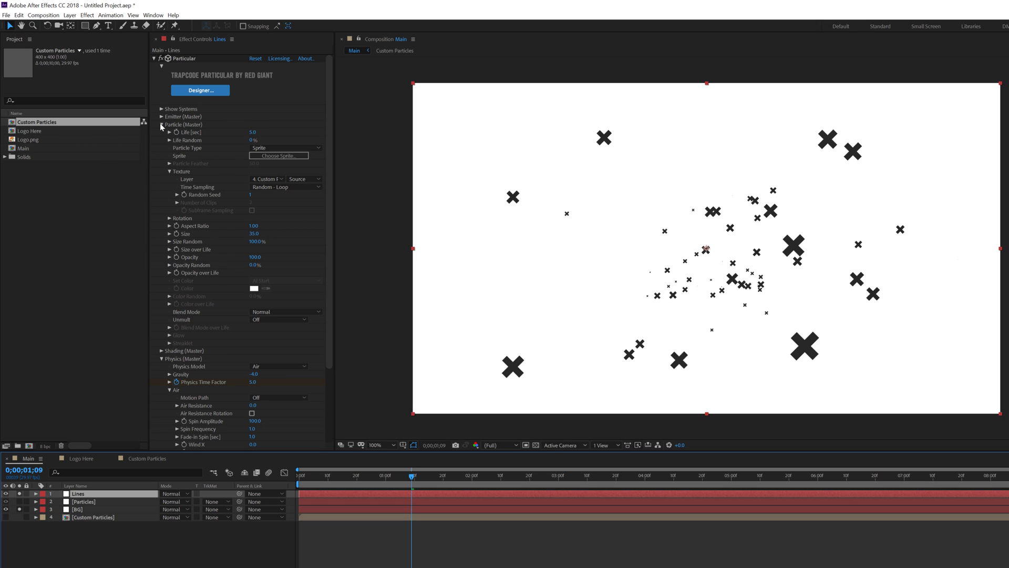
{"action": "left_click_drag", "start_coordinate": [254, 234], "coordinate": [187, 242]}
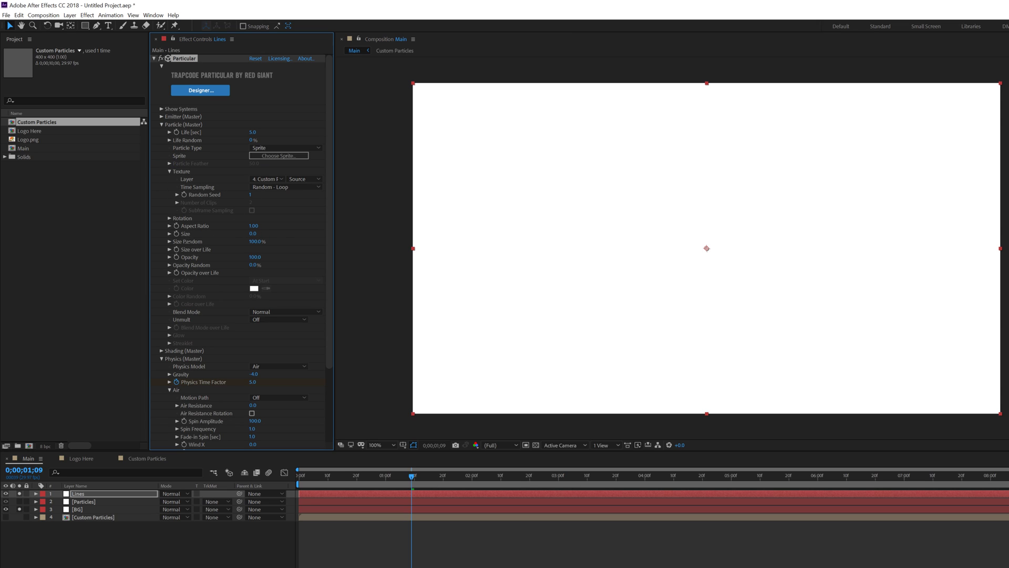
Step: Set the Lines layer's Aux System to emit continuously and preview the trails
{"action": "left_click", "coordinate": [161, 124]}
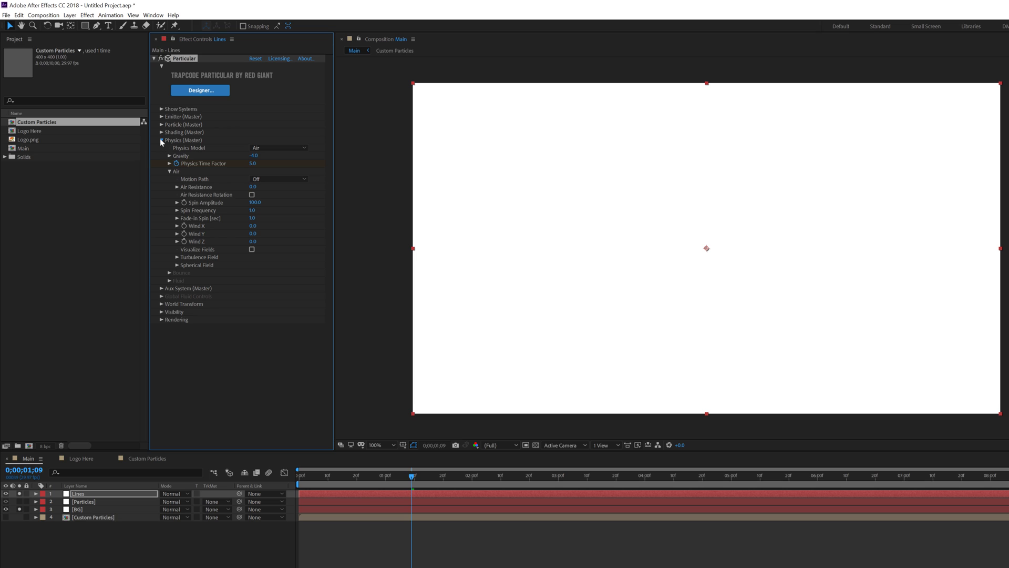
{"action": "left_click", "coordinate": [160, 139]}
{"action": "left_click", "coordinate": [162, 149]}
{"action": "left_click", "coordinate": [265, 156]}
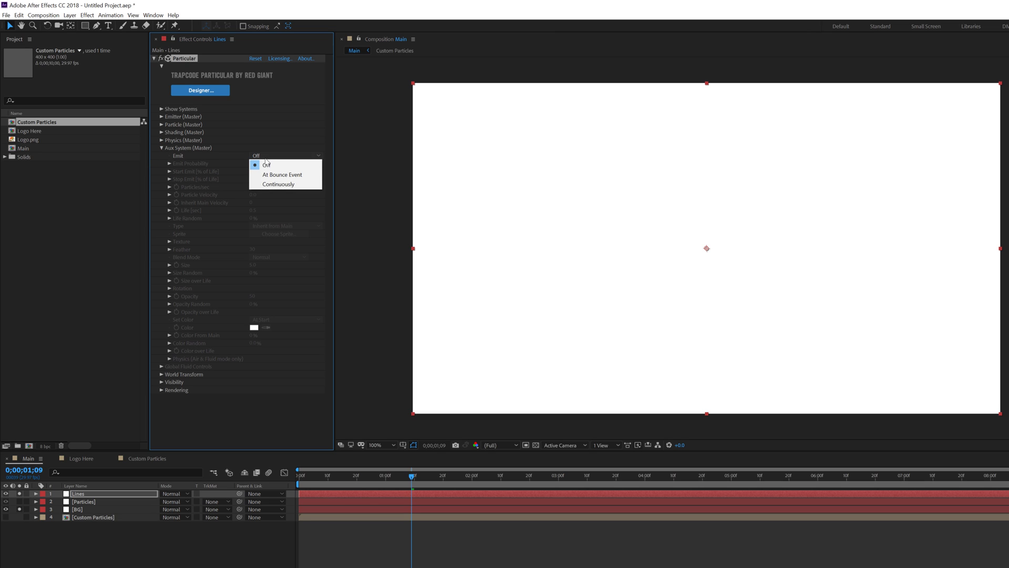
{"action": "left_click", "coordinate": [278, 185]}
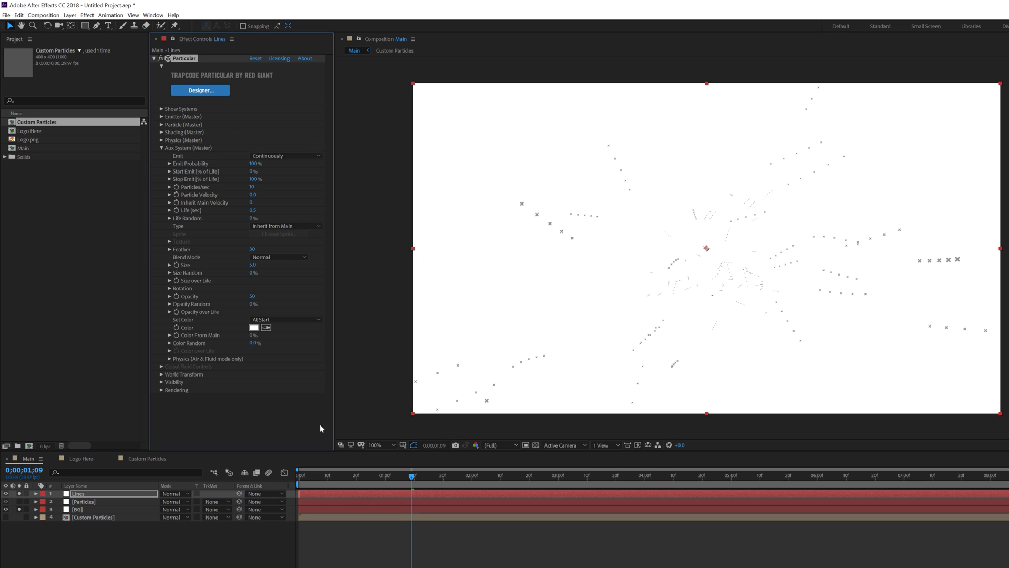
{"action": "mouse_move", "coordinate": [383, 478]}
{"action": "left_mouse_down"}
{"action": "mouse_move", "coordinate": [360, 481]}
{"action": "mouse_move", "coordinate": [420, 473]}
{"action": "mouse_move", "coordinate": [365, 477]}
{"action": "mouse_move", "coordinate": [388, 477]}
{"action": "left_mouse_up"}
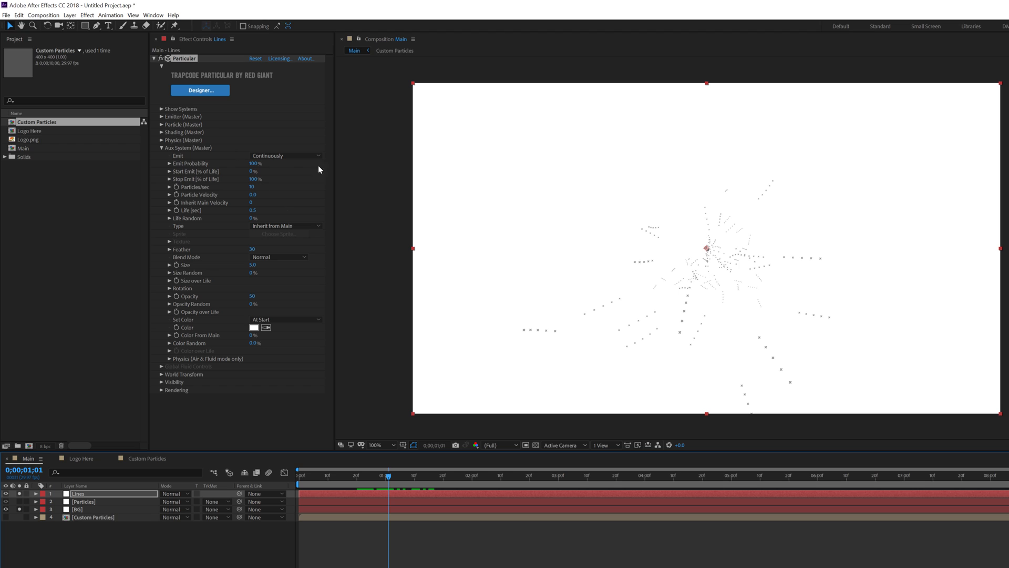
Step: Change the Lines layer's main particle type to Sphere and set its size to 1
{"action": "left_click", "coordinate": [161, 125]}
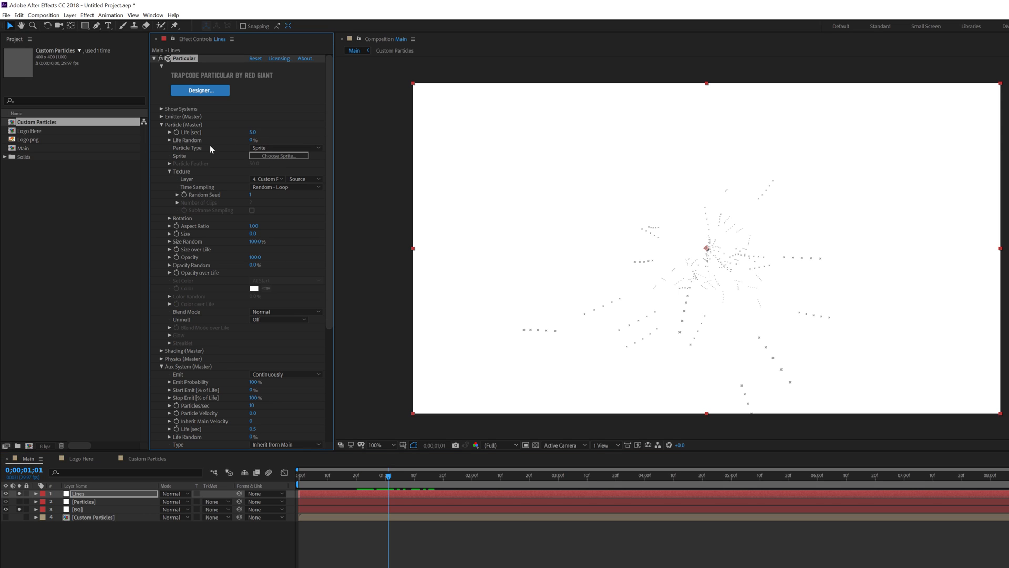
{"action": "left_click", "coordinate": [279, 149]}
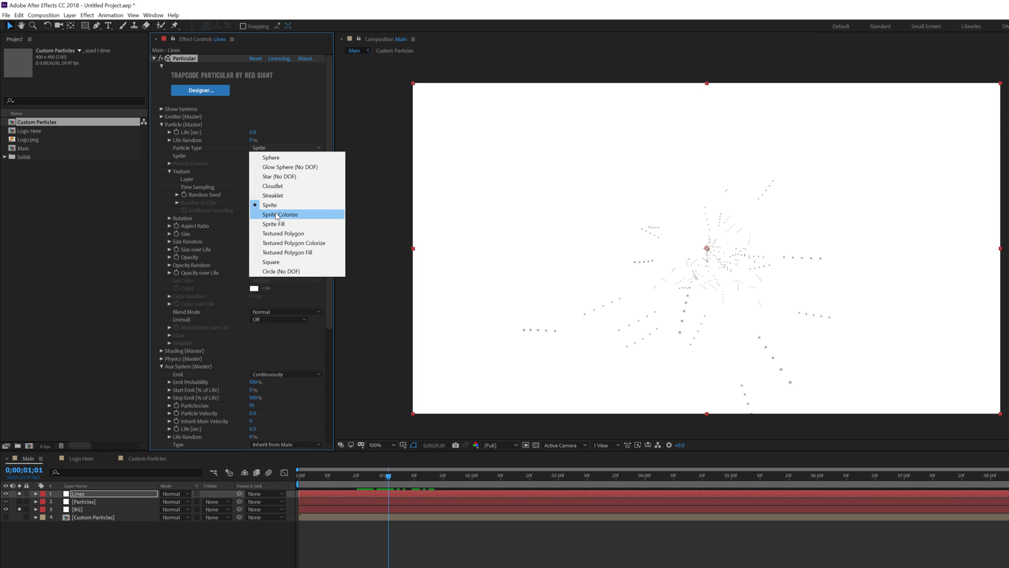
{"action": "left_click", "coordinate": [271, 157]}
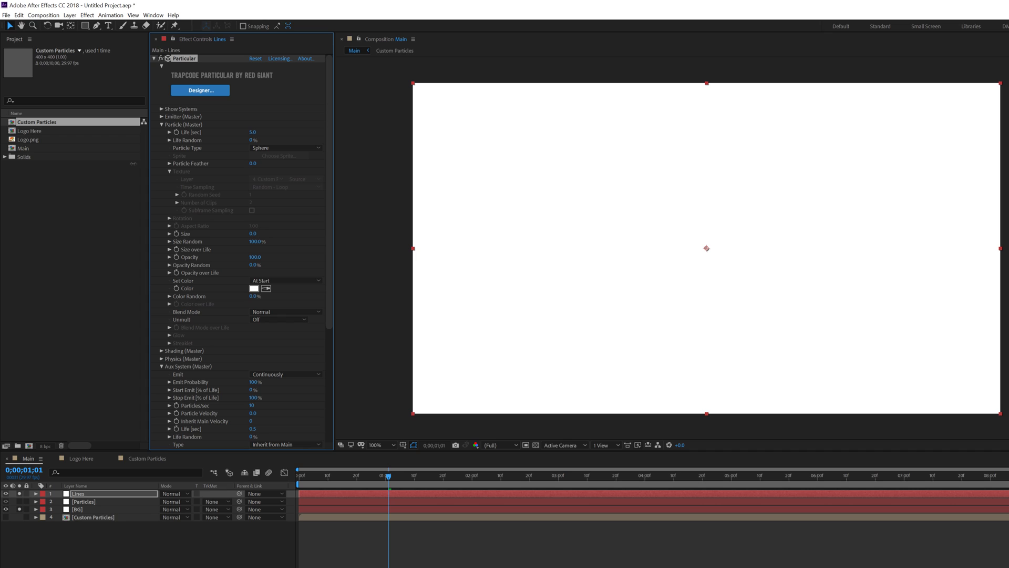
{"action": "left_click", "coordinate": [253, 234]}
{"action": "type", "text": "1"}
{"action": "key", "text": "Return"}
{"action": "left_click", "coordinate": [162, 124]}
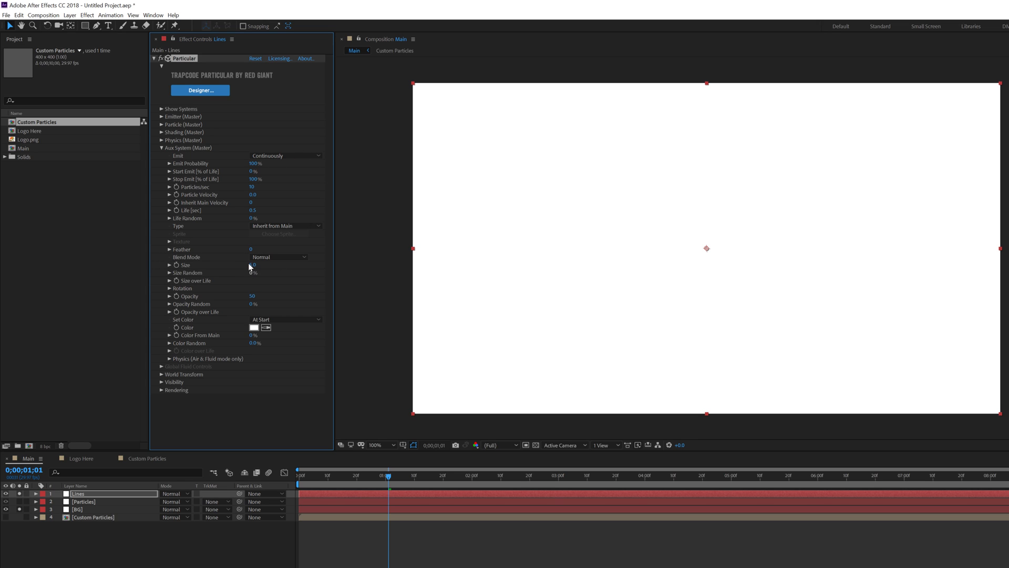
Step: Set the Aux System particle color to dark grey 1A1A1A
{"action": "left_click", "coordinate": [254, 327]}
{"action": "left_click_drag", "start_coordinate": [119, 331], "coordinate": [71, 322]}
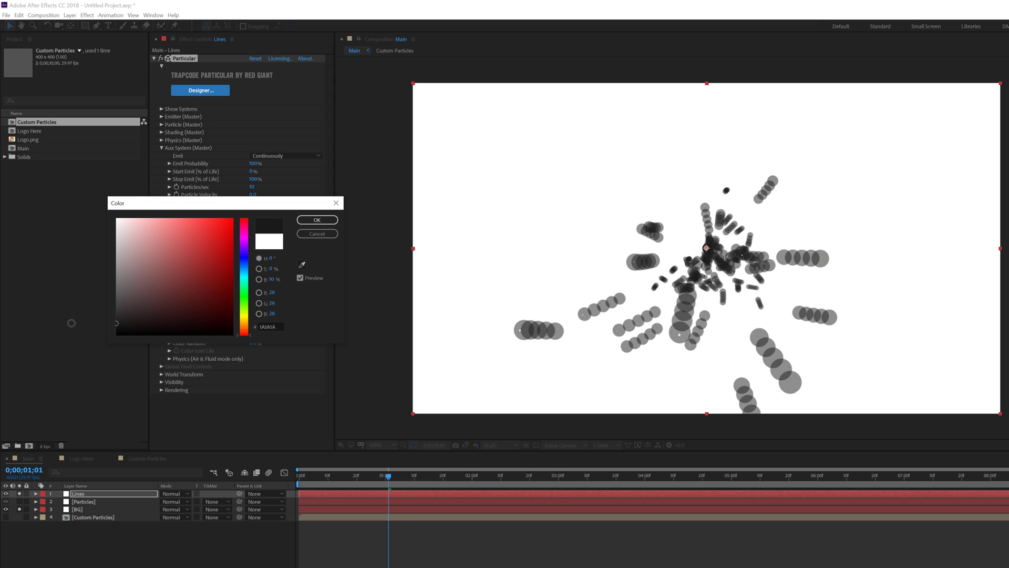
{"action": "left_click", "coordinate": [317, 220]}
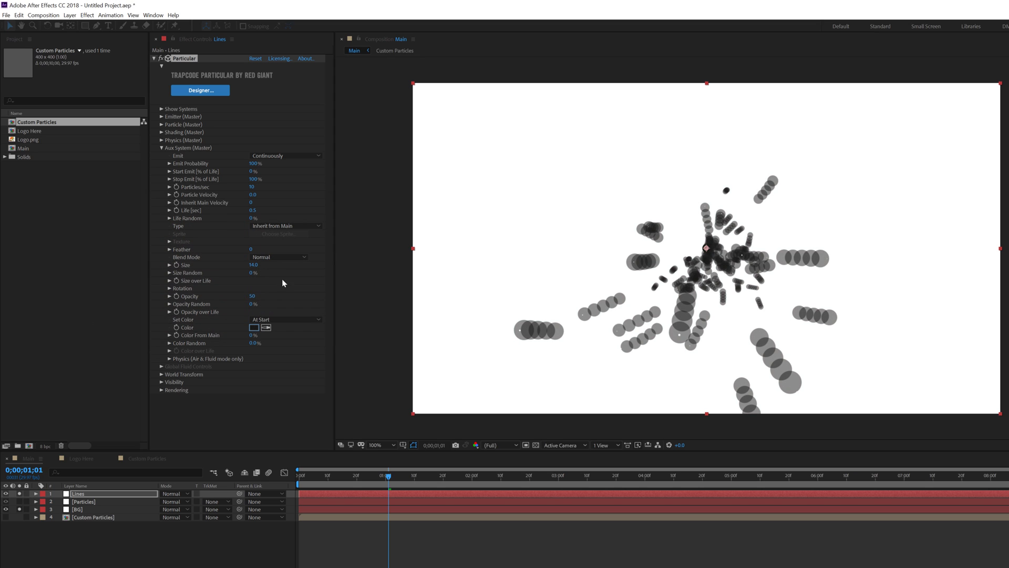
Step: Set the Aux System particle size to 1.5 and its Particles/sec to 500
{"action": "left_click", "coordinate": [253, 265]}
{"action": "type", "text": "2"}
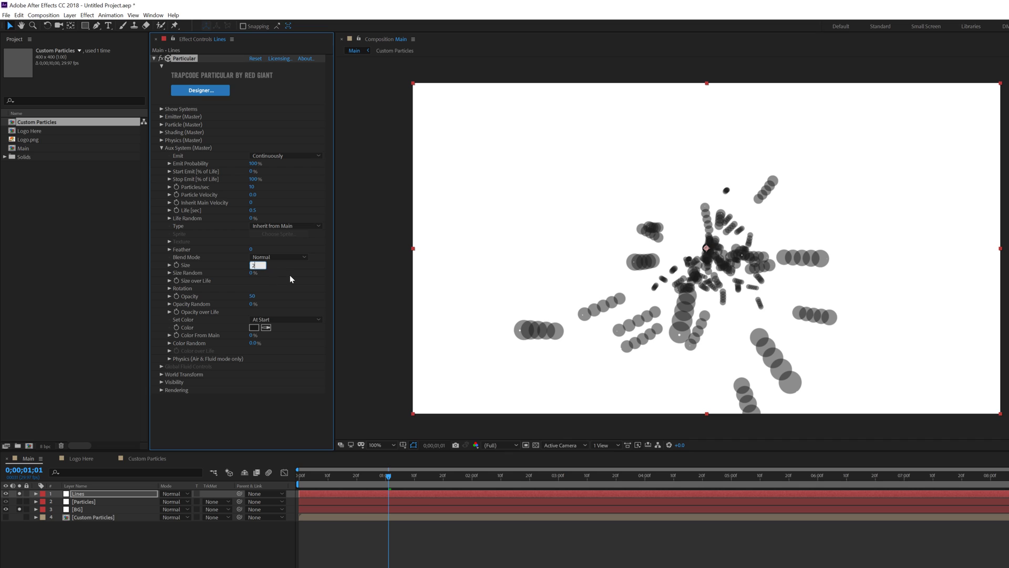
{"action": "key", "text": "Return"}
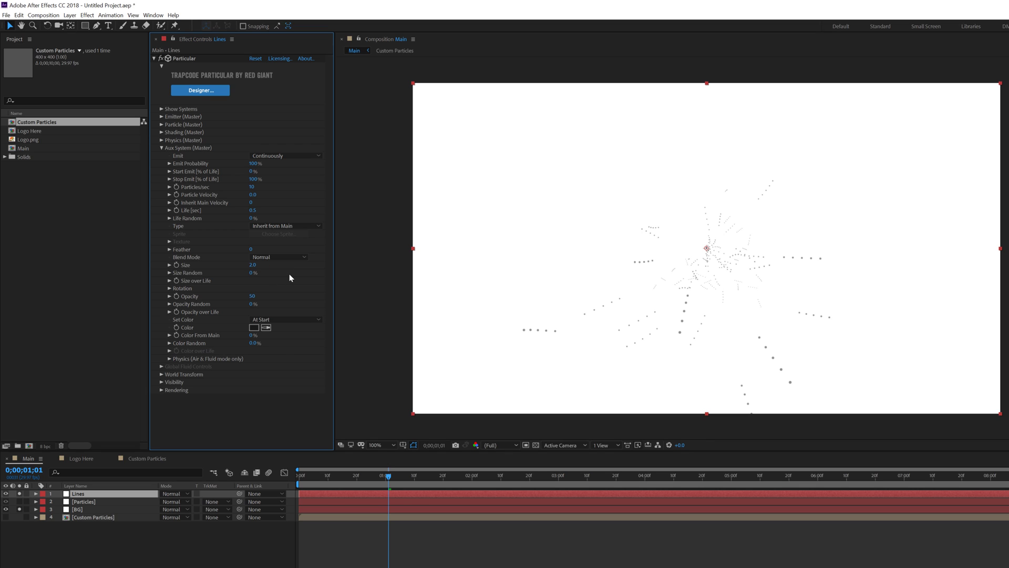
{"action": "left_click", "coordinate": [252, 265]}
{"action": "type", "text": "1.5"}
{"action": "left_click", "coordinate": [253, 186]}
{"action": "key", "text": "Return"}
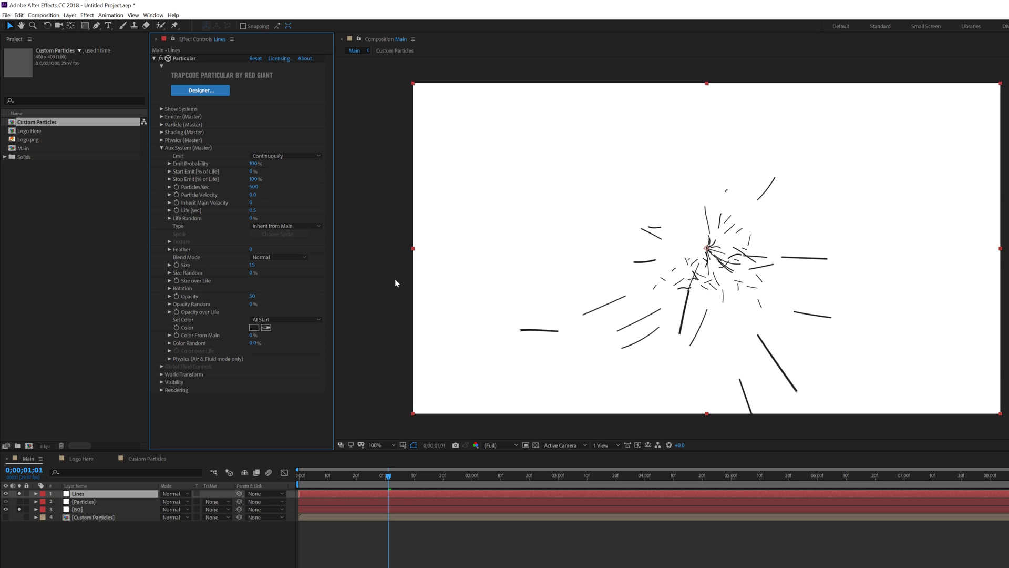
Step: Apply the linear falling Size over Life preset to the Aux System and preview the tapered trails
{"action": "left_click", "coordinate": [169, 281]}
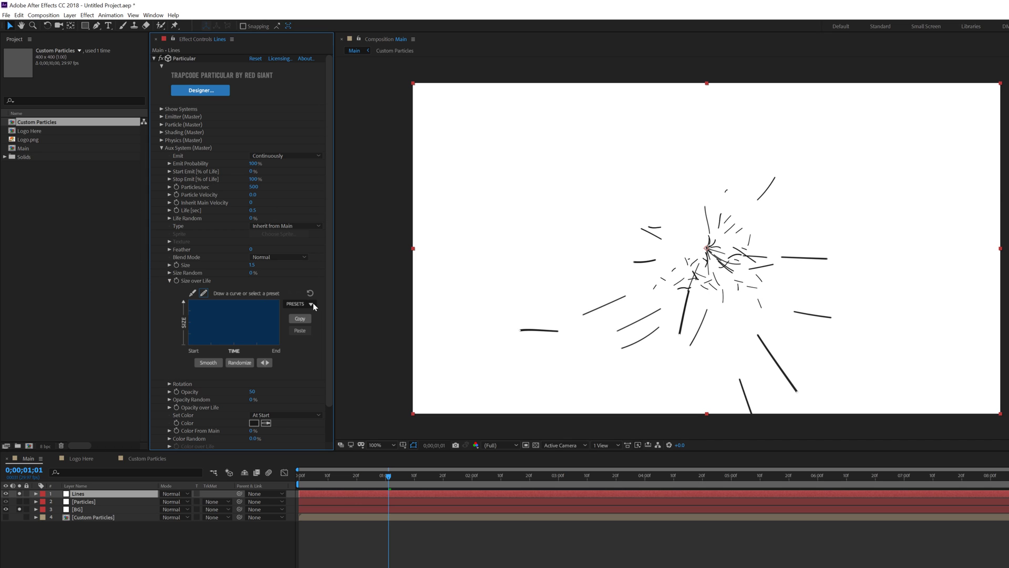
{"action": "left_click", "coordinate": [300, 324]}
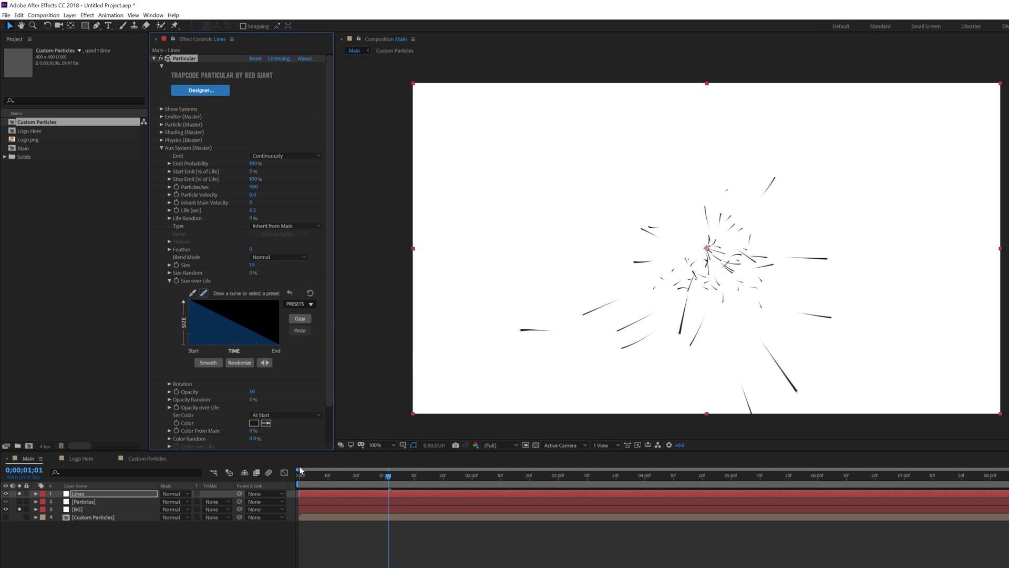
{"action": "left_click_drag", "start_coordinate": [314, 476], "coordinate": [394, 476]}
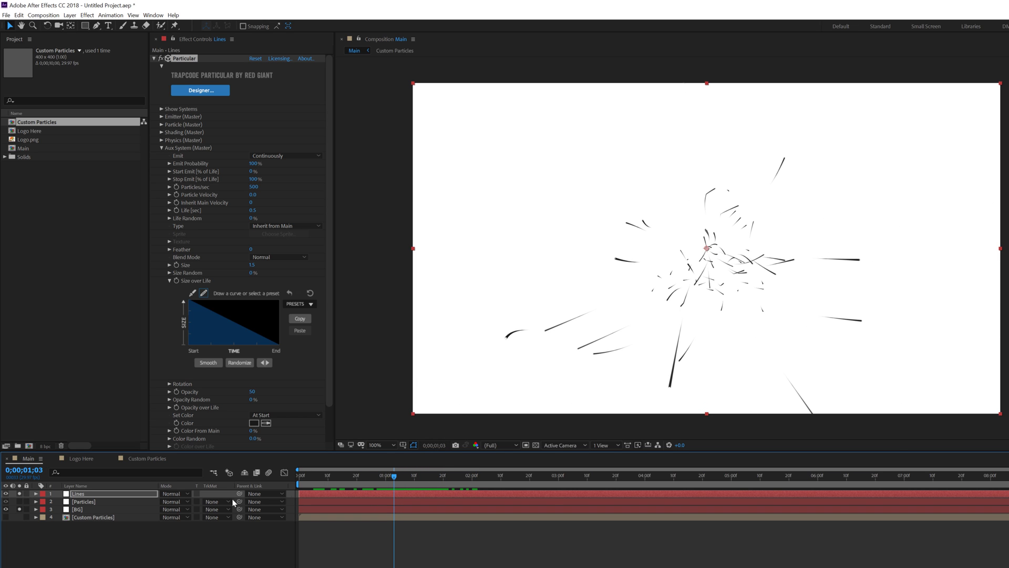
Step: Unsolo the Lines and BG layers and preview the trails together with the X particles
{"action": "left_click", "coordinate": [19, 493]}
{"action": "left_click", "coordinate": [19, 509]}
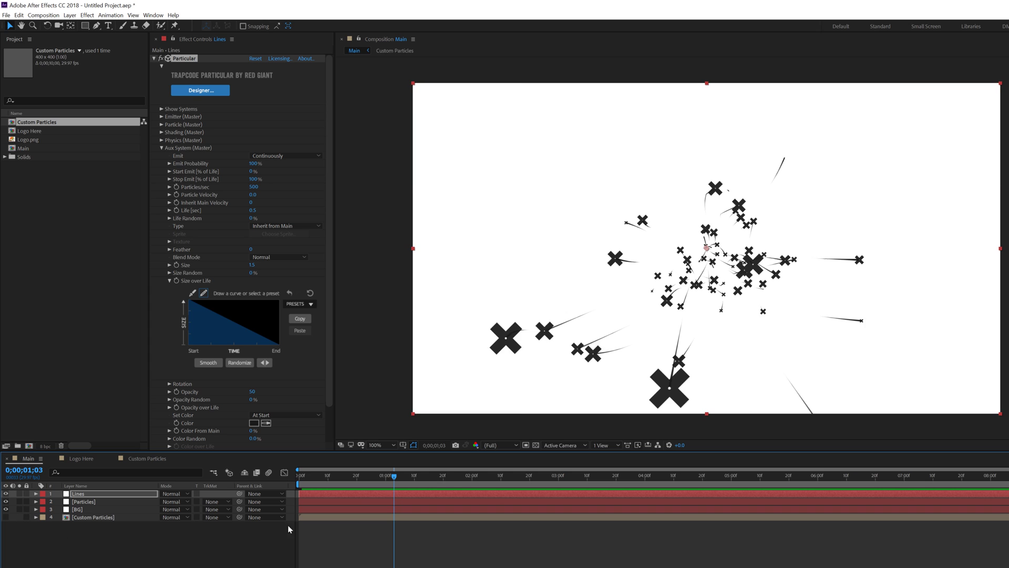
{"action": "mouse_move", "coordinate": [399, 474]}
{"action": "left_mouse_down"}
{"action": "mouse_move", "coordinate": [446, 477]}
{"action": "mouse_move", "coordinate": [340, 481]}
{"action": "mouse_move", "coordinate": [497, 488]}
{"action": "mouse_move", "coordinate": [383, 483]}
{"action": "mouse_move", "coordinate": [404, 481]}
{"action": "left_mouse_up"}
{"action": "left_click", "coordinate": [380, 534]}
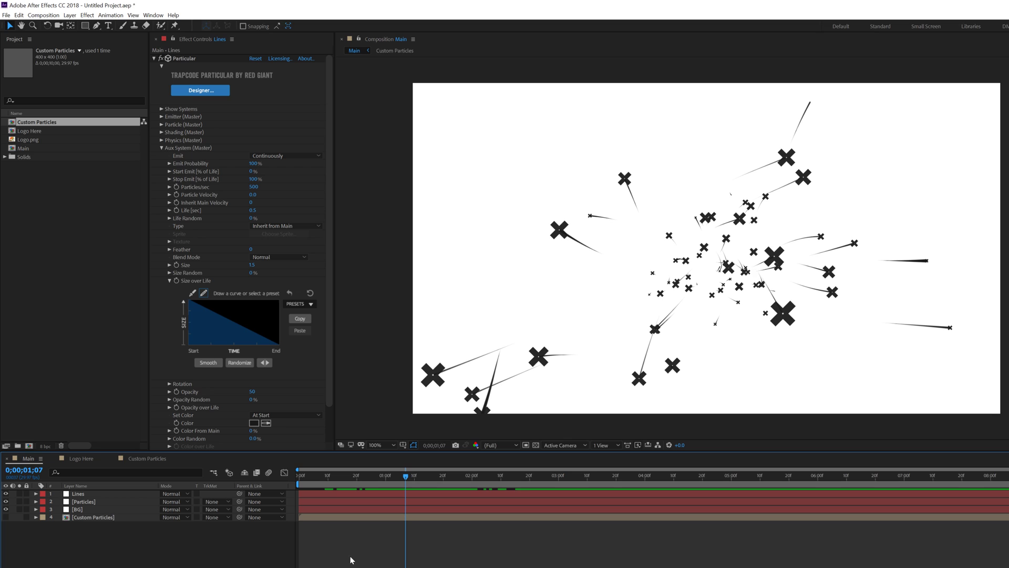
Step: Add the Logo Here composition to the Main composition as the top layer
{"action": "left_click", "coordinate": [92, 302]}
{"action": "left_click", "coordinate": [34, 131]}
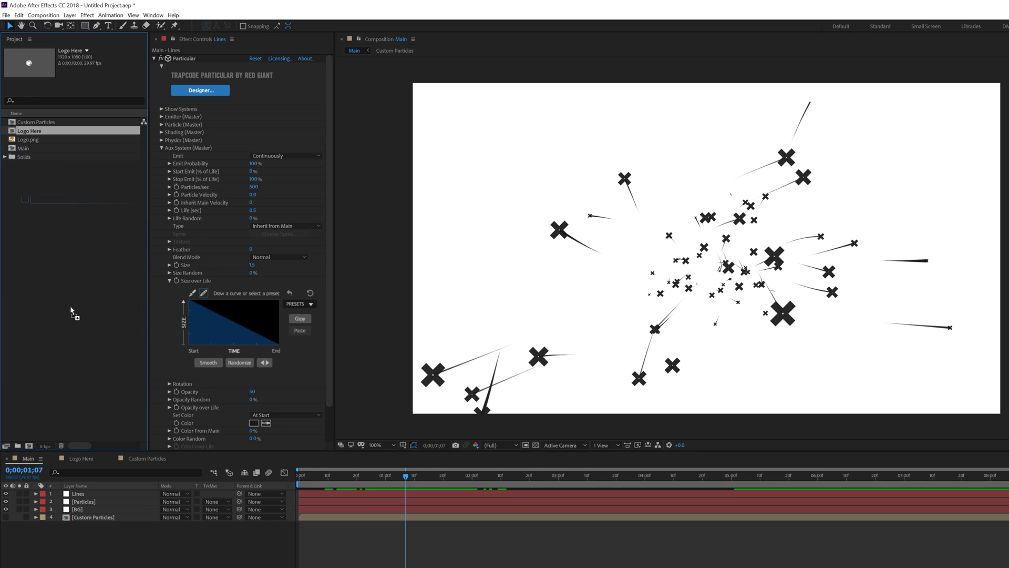
{"action": "key", "text": "ctrl+slash"}
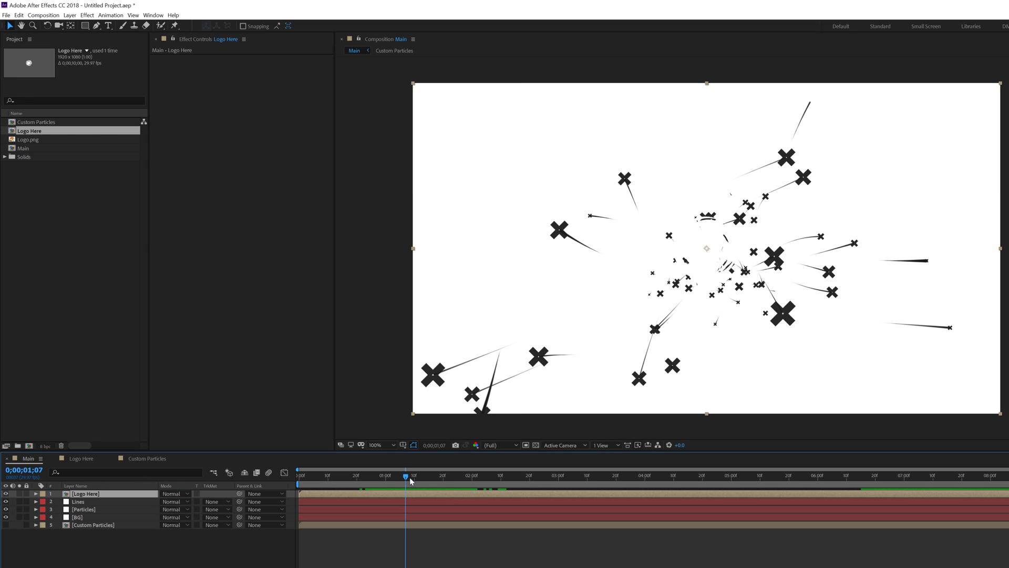
Step: Open the Logo Here composition and apply the Fill effect to the Logo.png layer
{"action": "double_click", "coordinate": [94, 498]}
{"action": "key", "text": "s"}
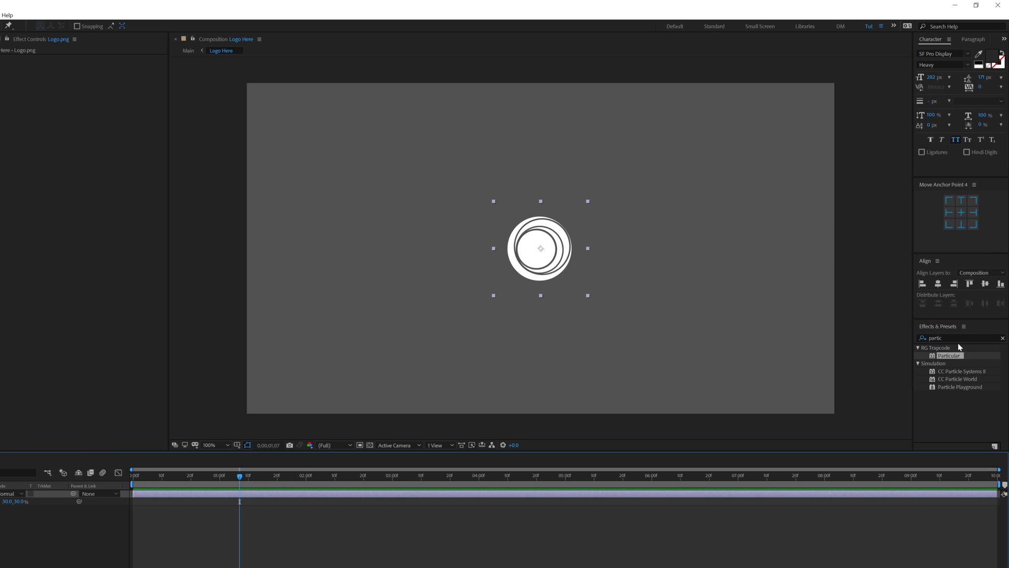
{"action": "left_click", "coordinate": [953, 338]}
{"action": "type", "text": "fo"}
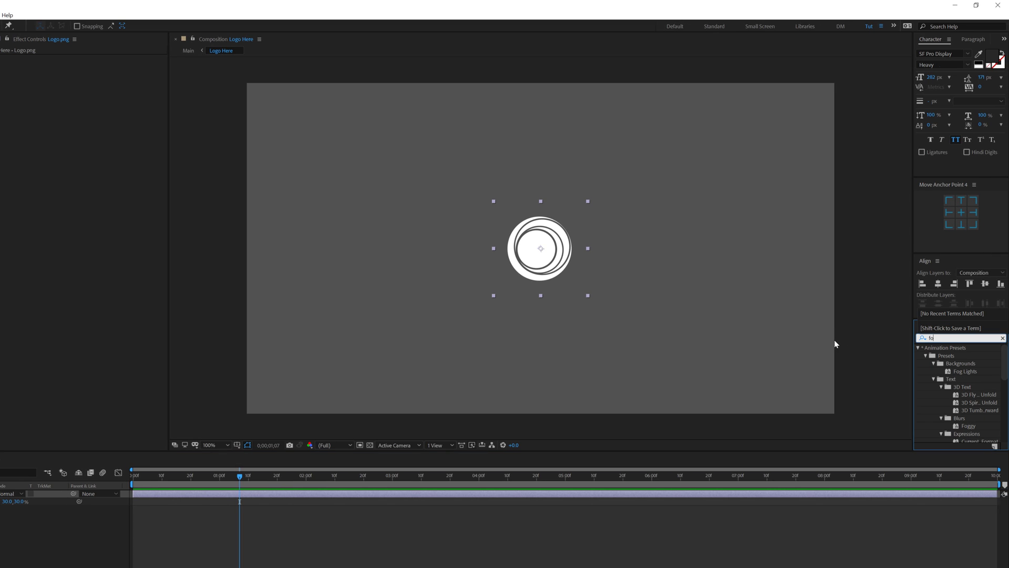
{"action": "key", "text": "BackSpace"}
{"action": "type", "text": "ill"}
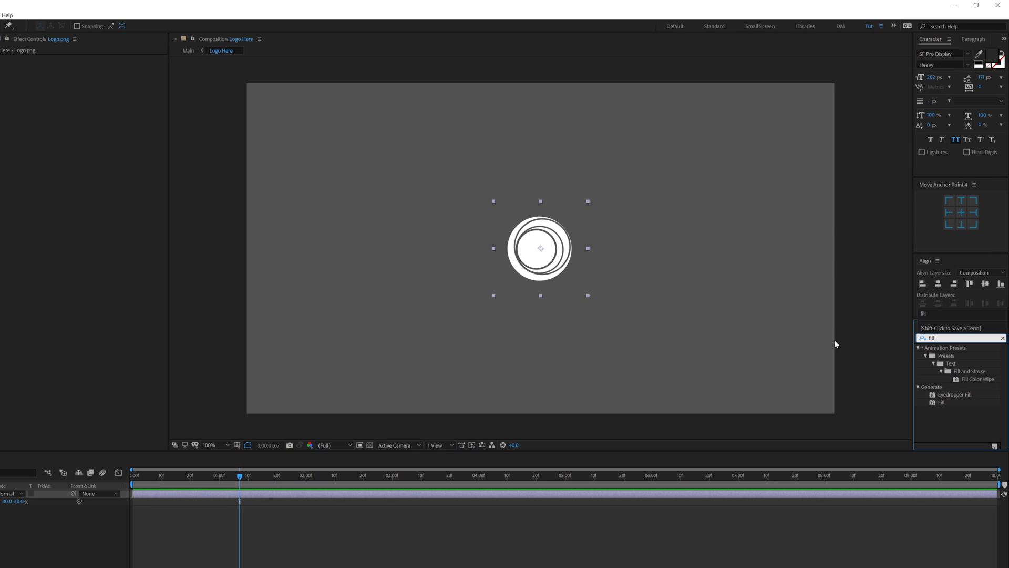
{"action": "double_click", "coordinate": [941, 402]}
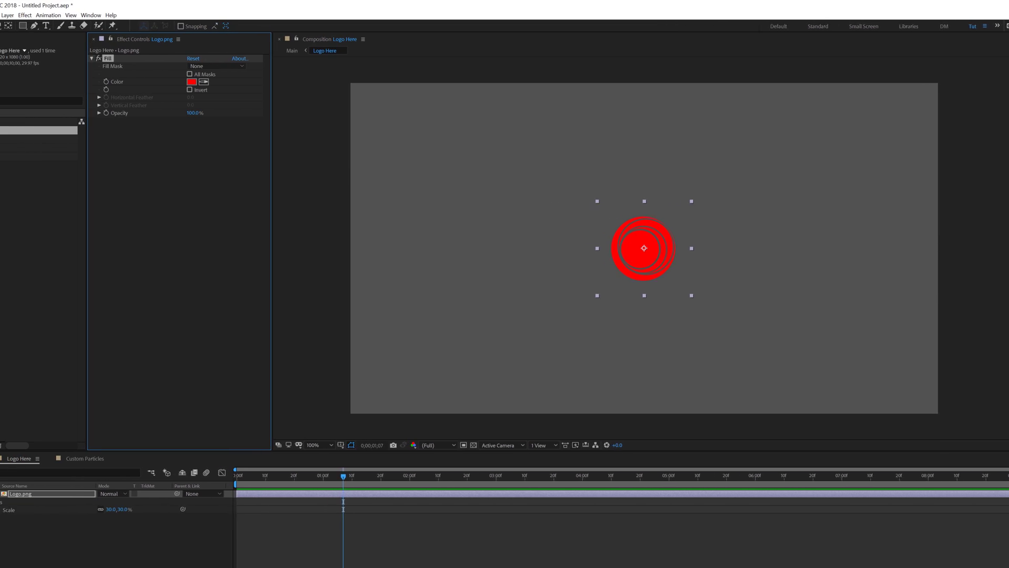
Step: Set the logo's Fill color to dark gray 181818 and return to the Main composition
{"action": "left_click", "coordinate": [254, 81]}
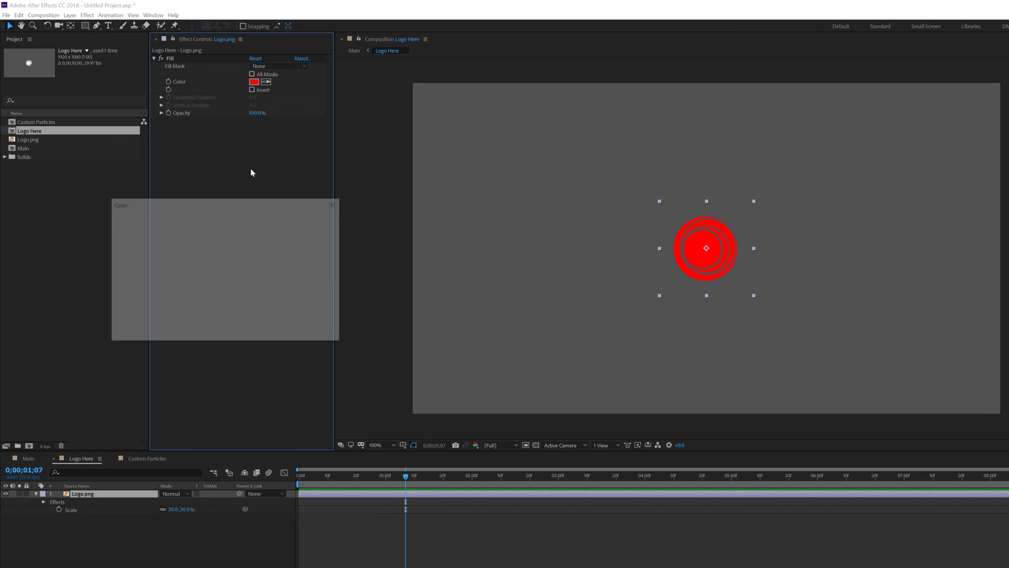
{"action": "left_click_drag", "start_coordinate": [137, 320], "coordinate": [104, 324]}
{"action": "left_click", "coordinate": [317, 220]}
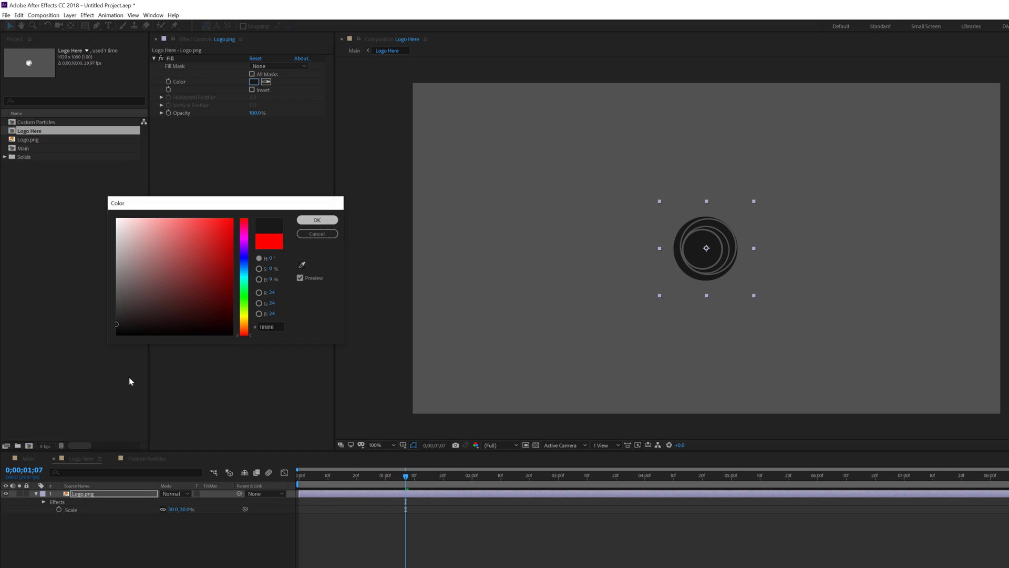
{"action": "left_click", "coordinate": [28, 458]}
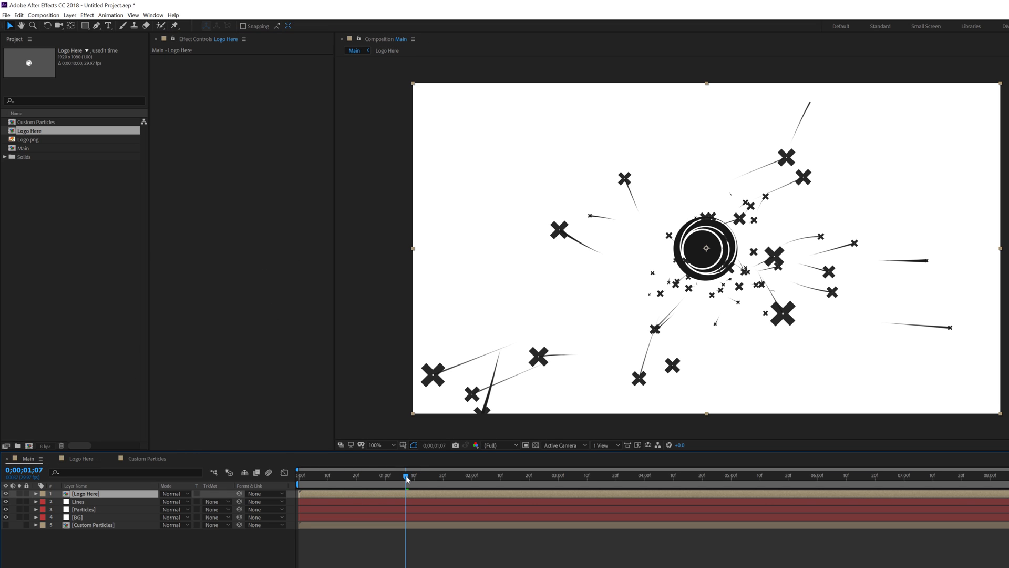
Step: Keyframe the Logo Here layer's Scale at 0% at 0;00;01;00 and 100% at 0;00;01;20, and preview the growth
{"action": "left_click_drag", "start_coordinate": [406, 475], "coordinate": [442, 477]}
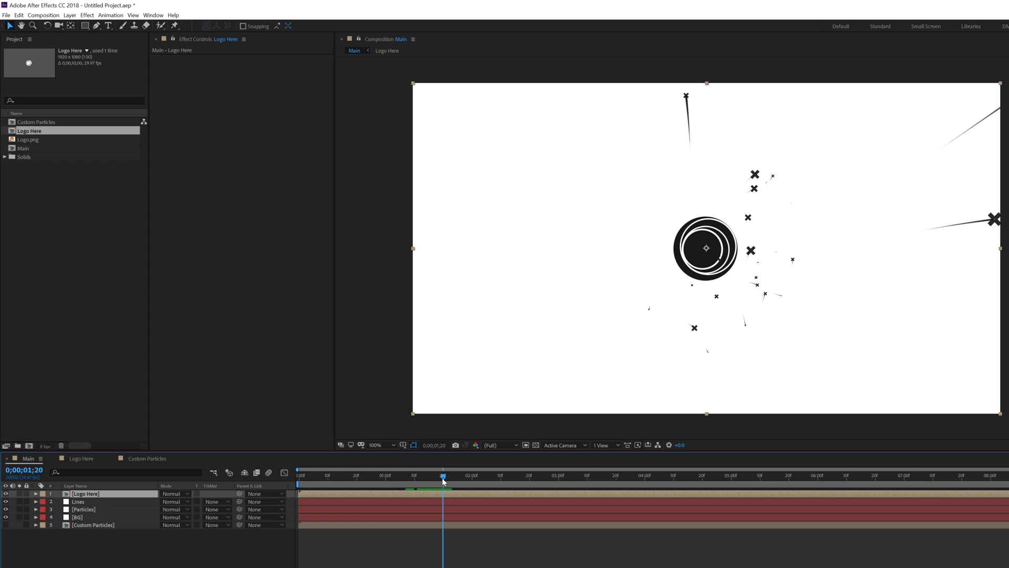
{"action": "key", "text": "s"}
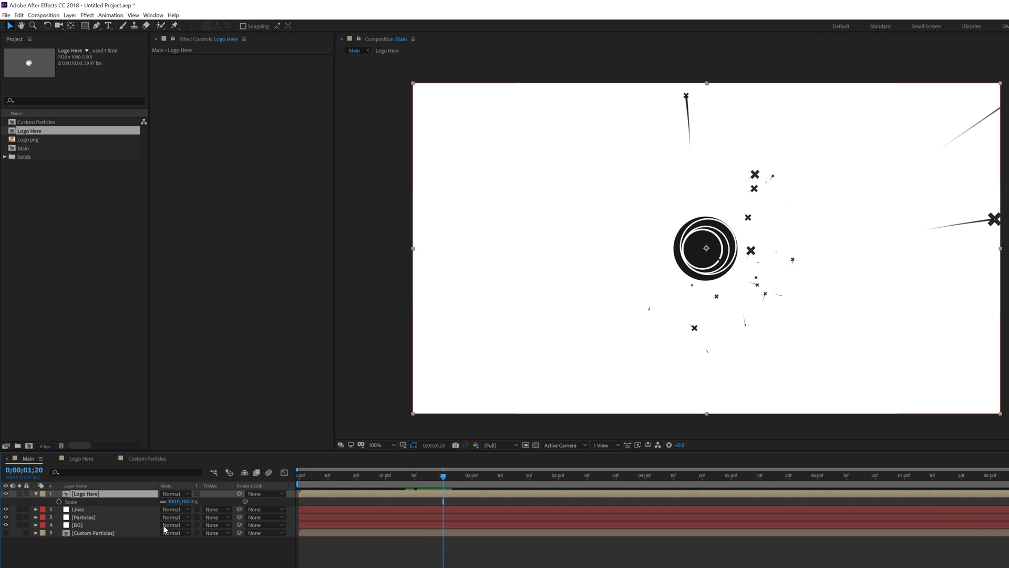
{"action": "left_click", "coordinate": [59, 502]}
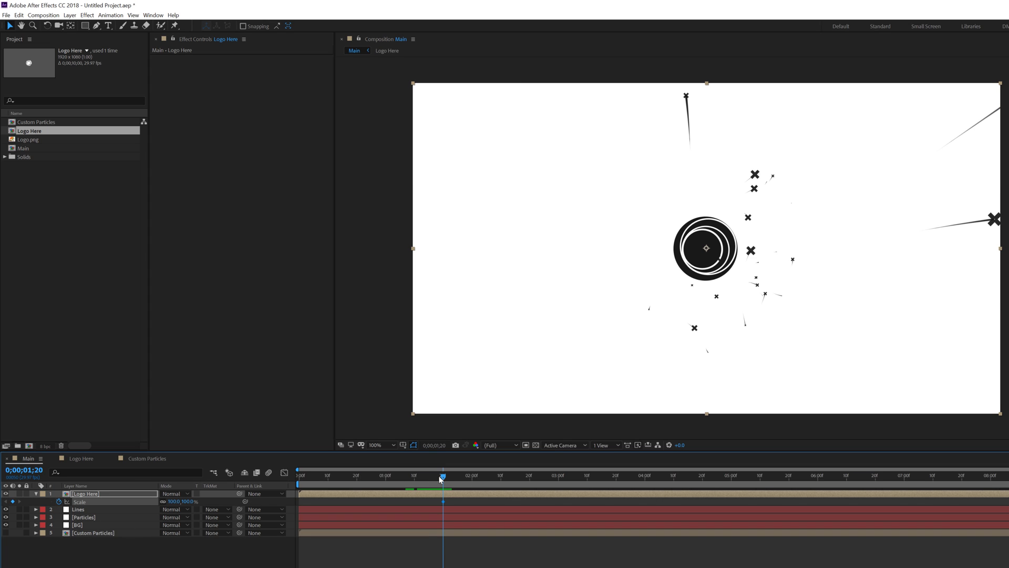
{"action": "left_click_drag", "start_coordinate": [440, 478], "coordinate": [385, 479]}
{"action": "left_click", "coordinate": [185, 502]}
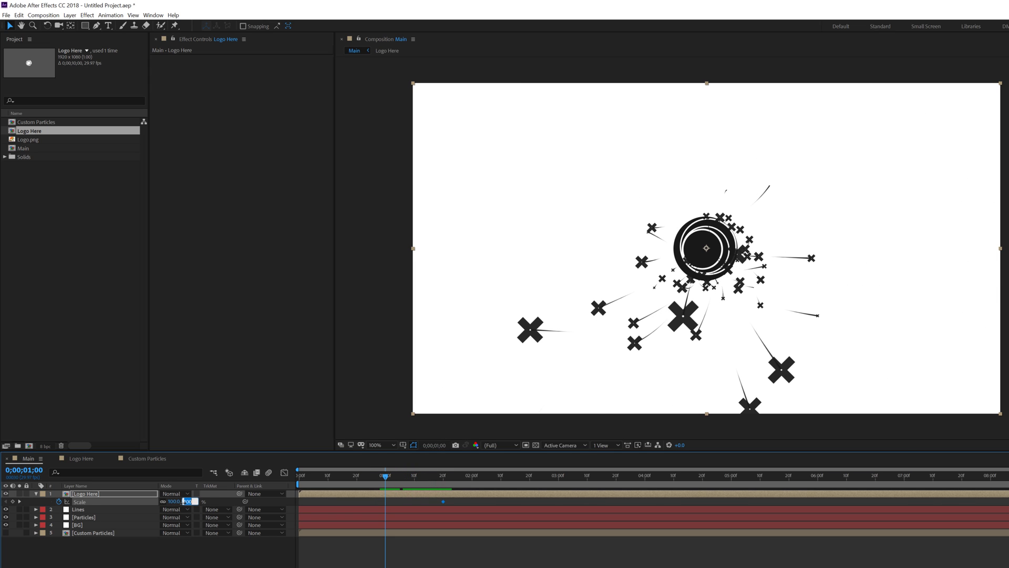
{"action": "type", "text": "0"}
{"action": "key", "text": "Return"}
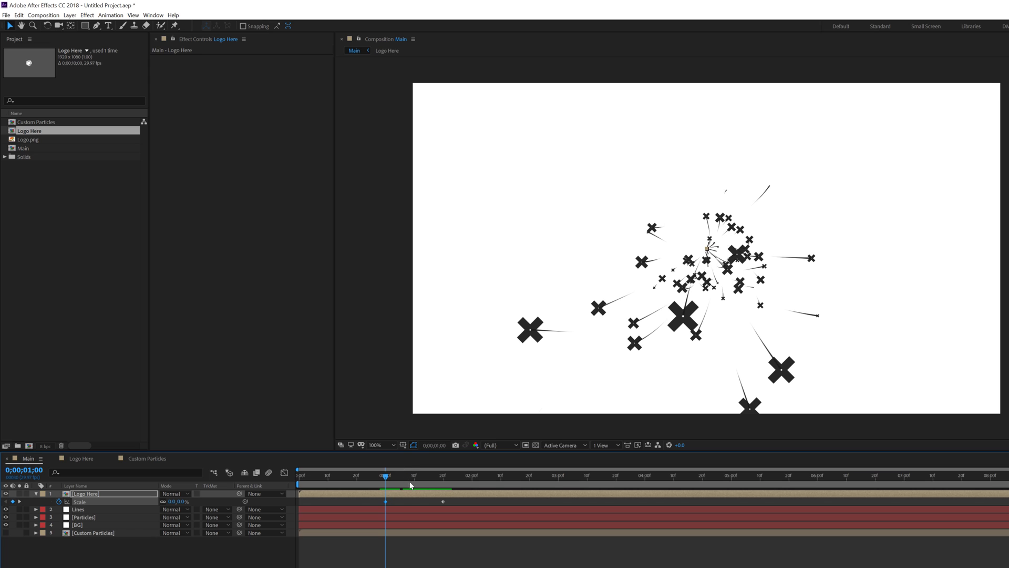
{"action": "key", "text": "space"}
{"action": "key", "text": "space"}
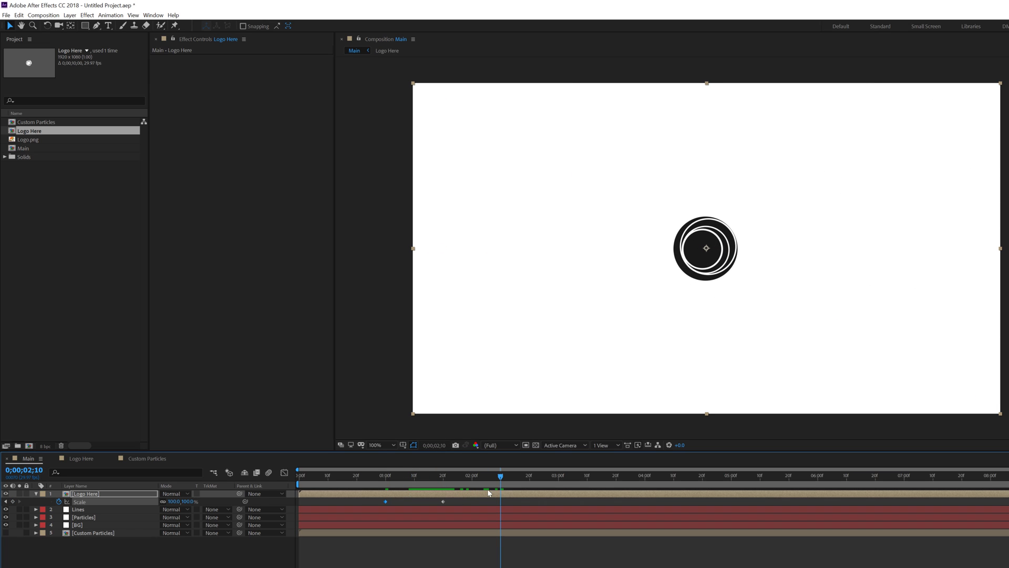
Step: Add a 90% Scale keyframe to the Logo Here layer at 0;00;02;10 and preview the animation
{"action": "left_click", "coordinate": [187, 501]}
{"action": "type", "text": "90"}
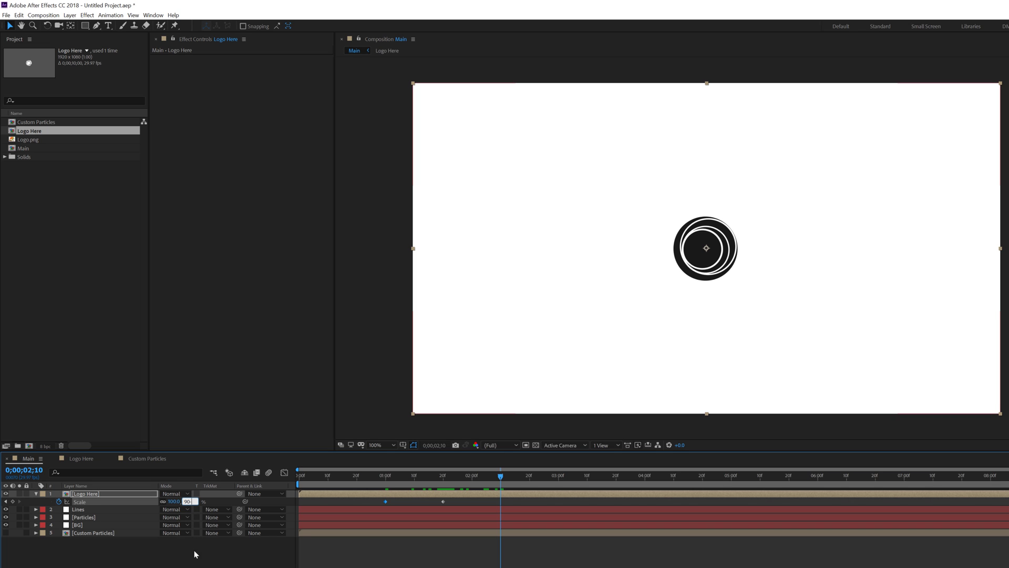
{"action": "left_click", "coordinate": [194, 549]}
{"action": "left_click", "coordinate": [441, 480]}
{"action": "key", "text": "space"}
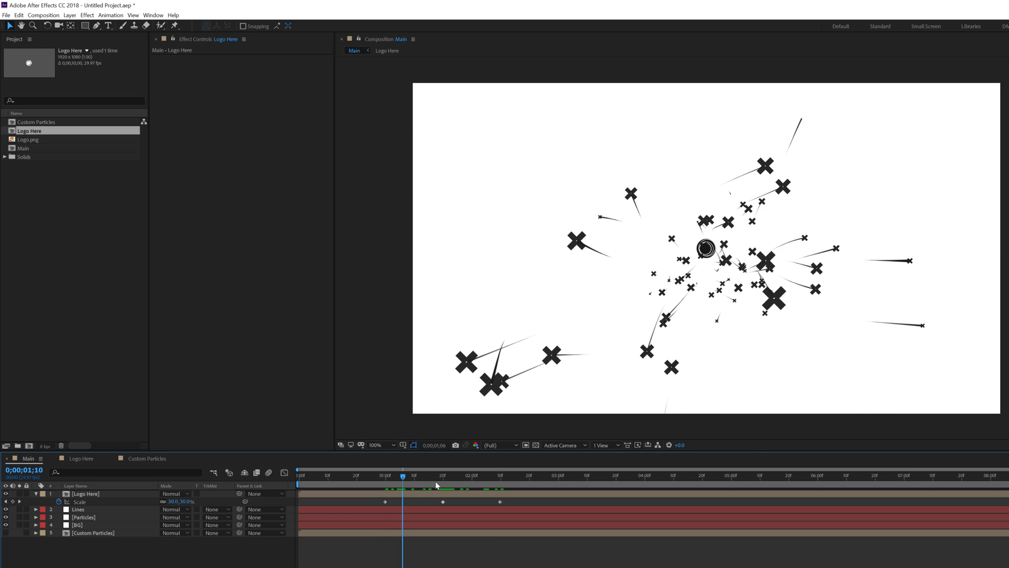
{"action": "key", "text": "space"}
Step: Set the Logo Here layer's Scale keyframe at 0;00;01;20 to 110%
{"action": "mouse_move", "coordinate": [426, 487]}
{"action": "left_mouse_down"}
{"action": "mouse_move", "coordinate": [518, 483]}
{"action": "mouse_move", "coordinate": [443, 487]}
{"action": "left_mouse_up"}
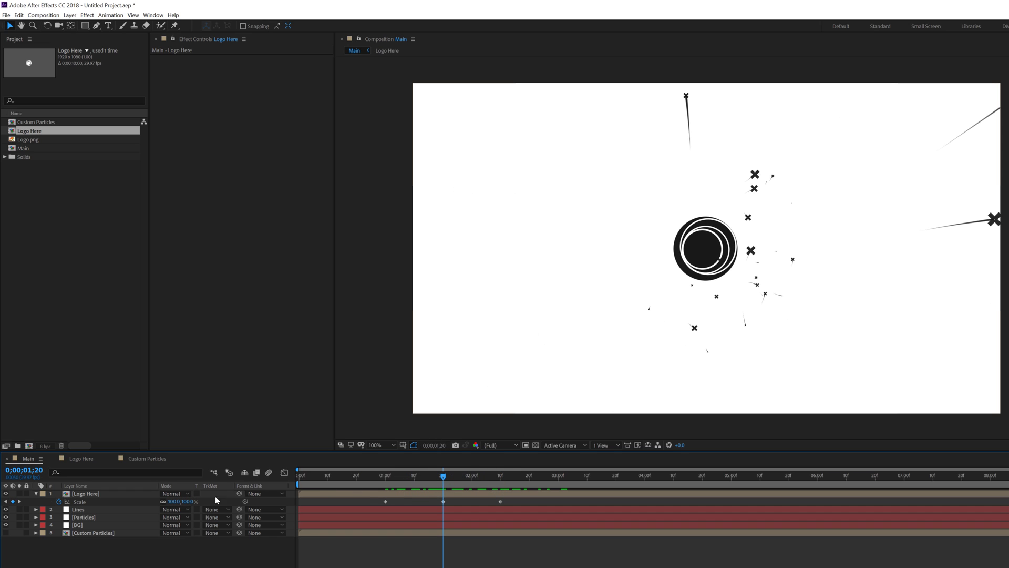
{"action": "left_click", "coordinate": [186, 501]}
{"action": "key", "text": "Return"}
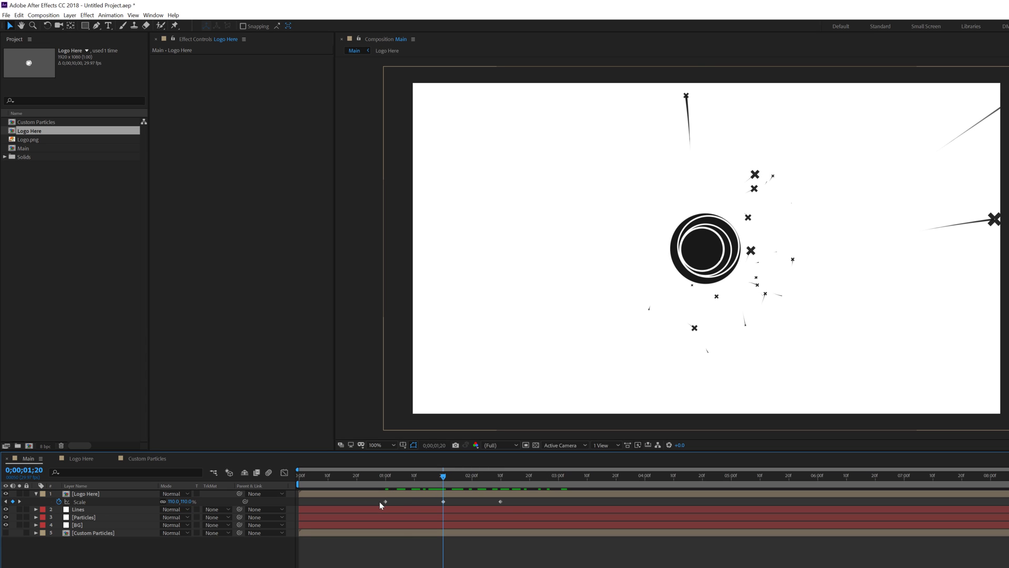
Step: Apply Easy Ease to all three Scale keyframes of the Logo Here layer and show their speed graph
{"action": "left_click_drag", "start_coordinate": [379, 501], "coordinate": [536, 506]}
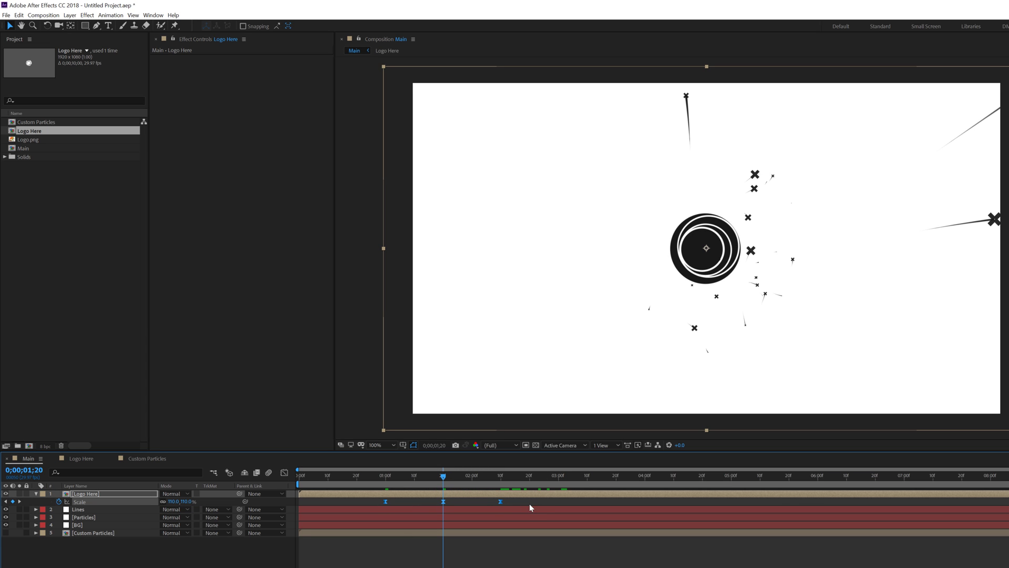
{"action": "left_click", "coordinate": [284, 472]}
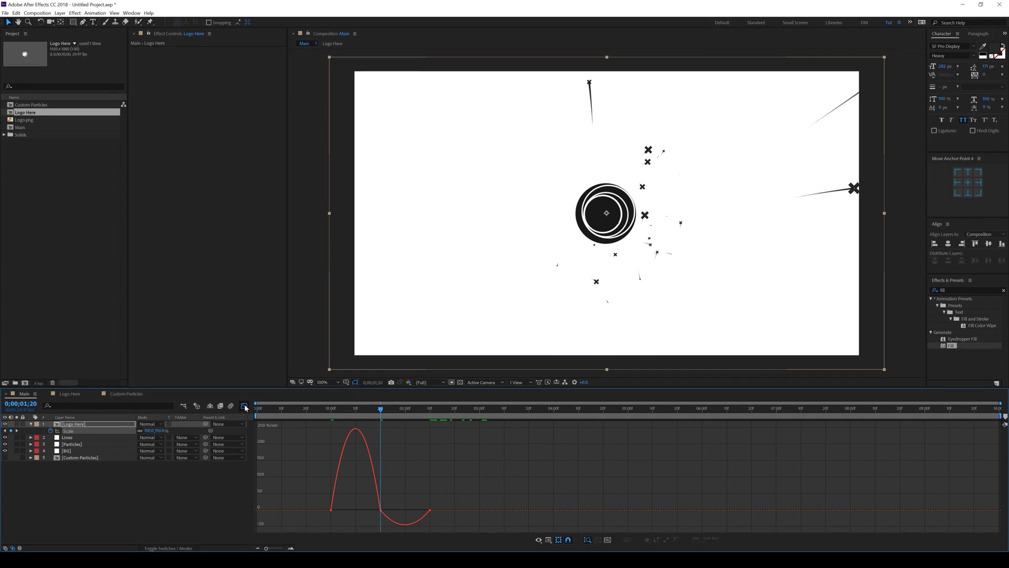
{"action": "right_click", "coordinate": [404, 439]}
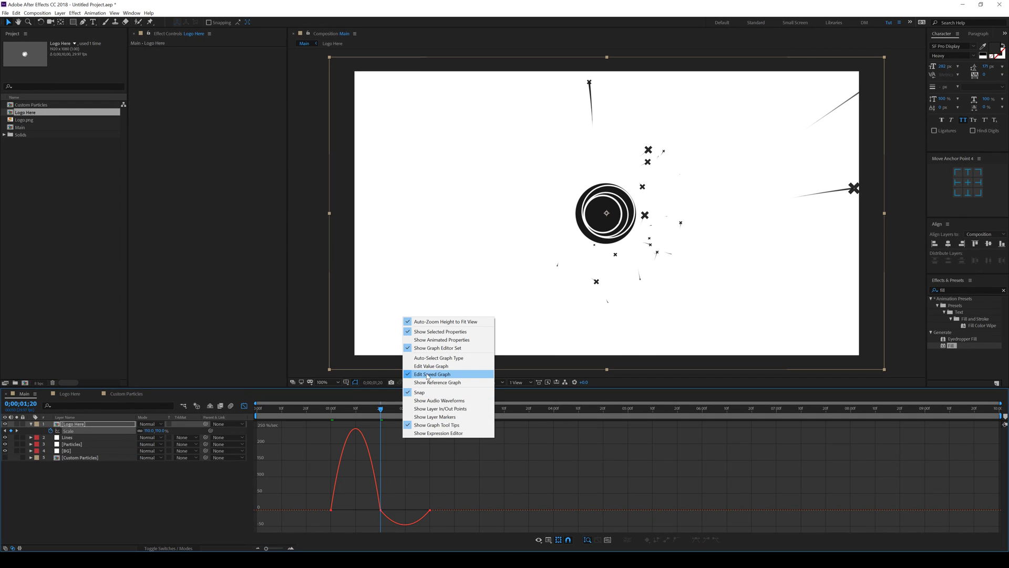
{"action": "left_click", "coordinate": [386, 469]}
{"action": "scroll", "coordinate": [301, 493], "scroll_direction": "up", "scroll_amount": 2}
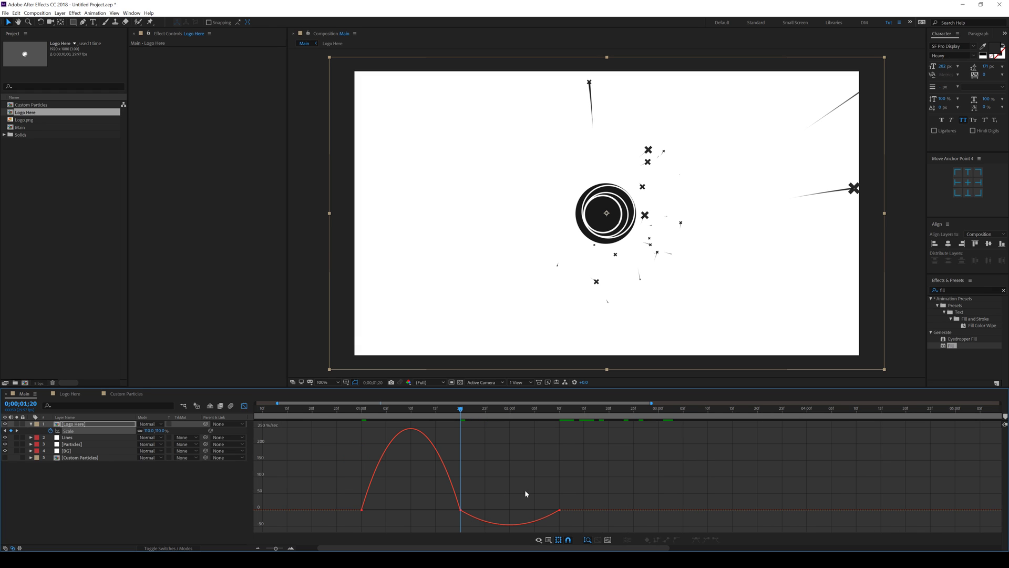
Step: Reshape the Scale speed graph to peak sharply just after the first keyframe and dip just before the last one
{"action": "left_click_drag", "start_coordinate": [469, 501], "coordinate": [366, 519]}
{"action": "left_click_drag", "start_coordinate": [459, 509], "coordinate": [542, 519]}
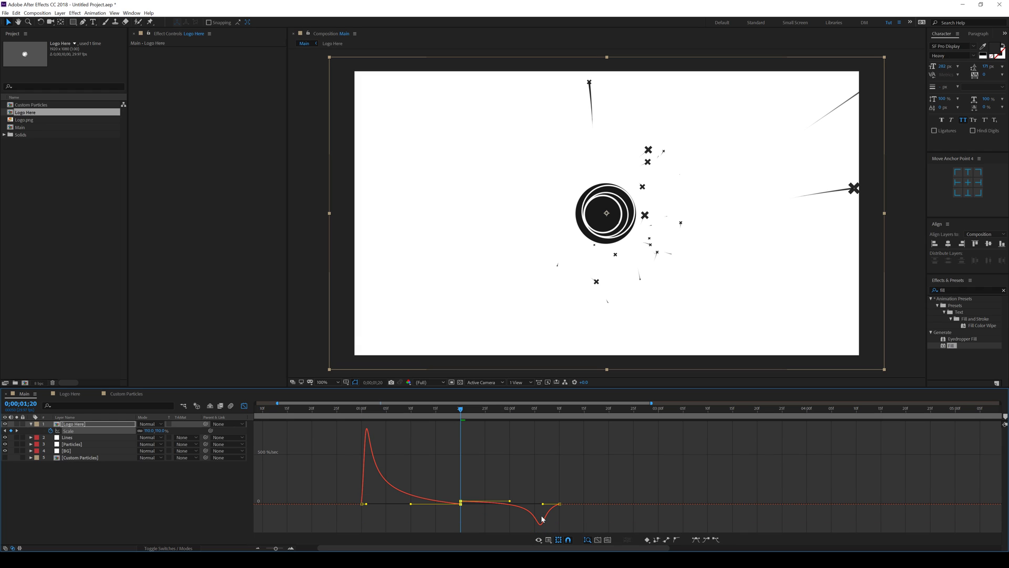
{"action": "key", "text": "ctrl+z"}
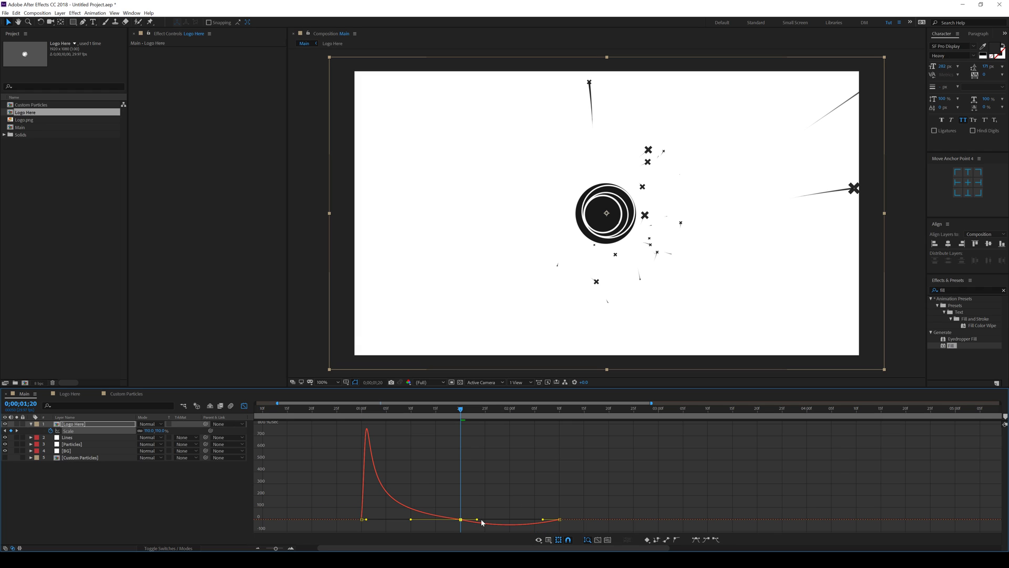
{"action": "left_click_drag", "start_coordinate": [482, 522], "coordinate": [558, 513]}
{"action": "key", "text": "space"}
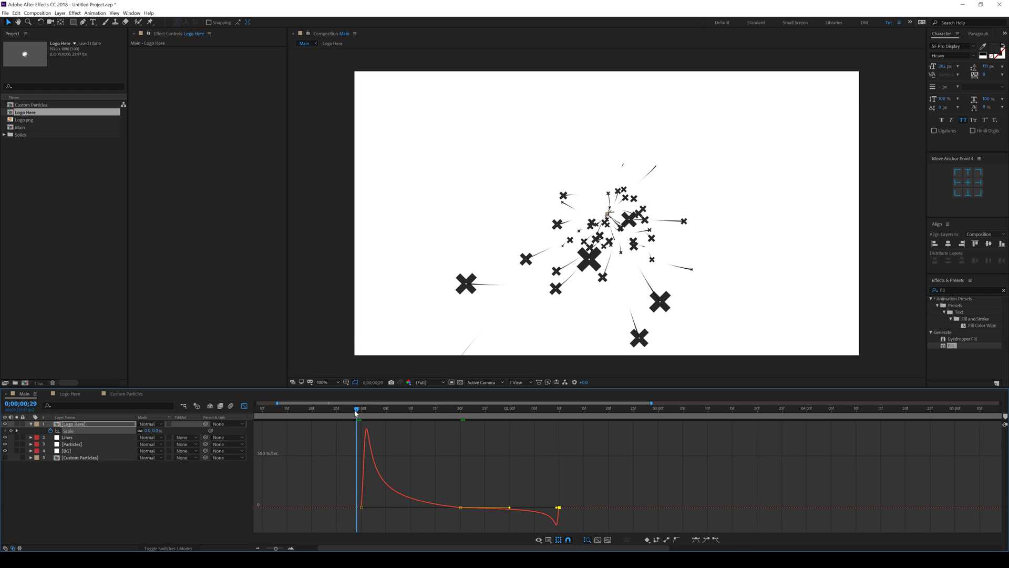
Step: Solo the Logo Here layer and preview its eased scale animation from about 0;00;00;29
{"action": "left_click", "coordinate": [18, 424]}
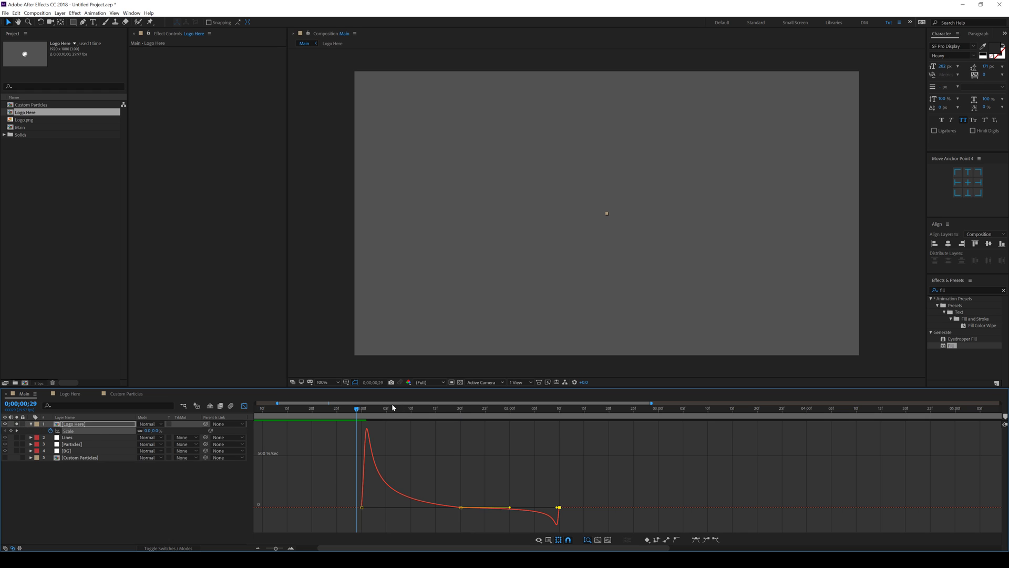
{"action": "key", "text": "space"}
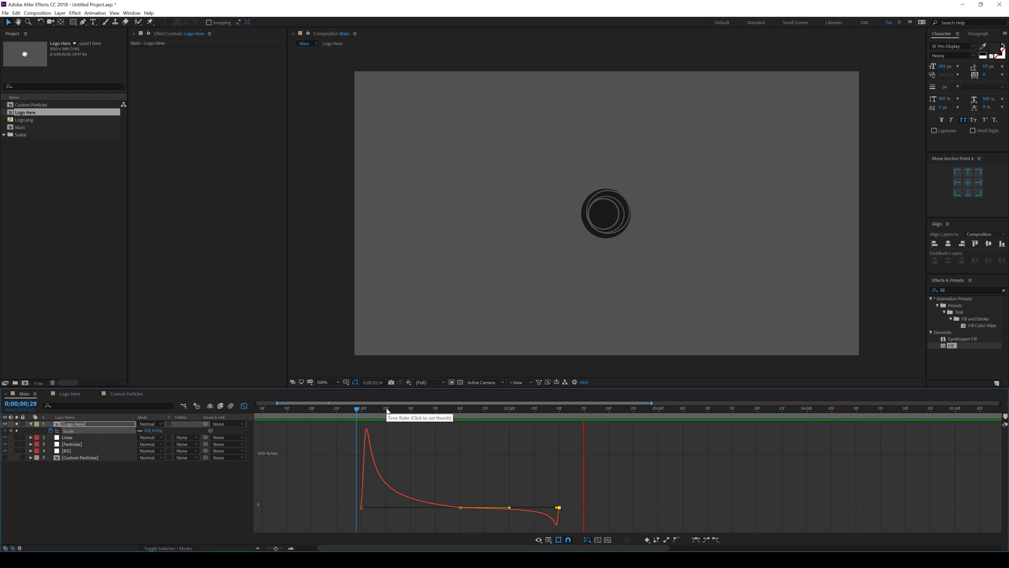
{"action": "left_click", "coordinate": [352, 410]}
{"action": "key", "text": "space"}
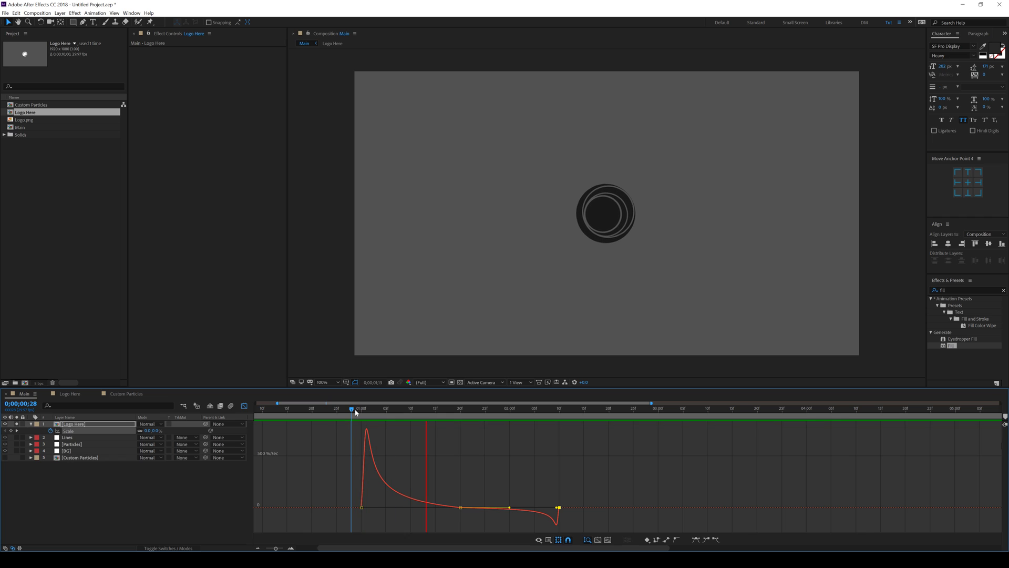
{"action": "left_click", "coordinate": [357, 411]}
{"action": "key", "text": "space"}
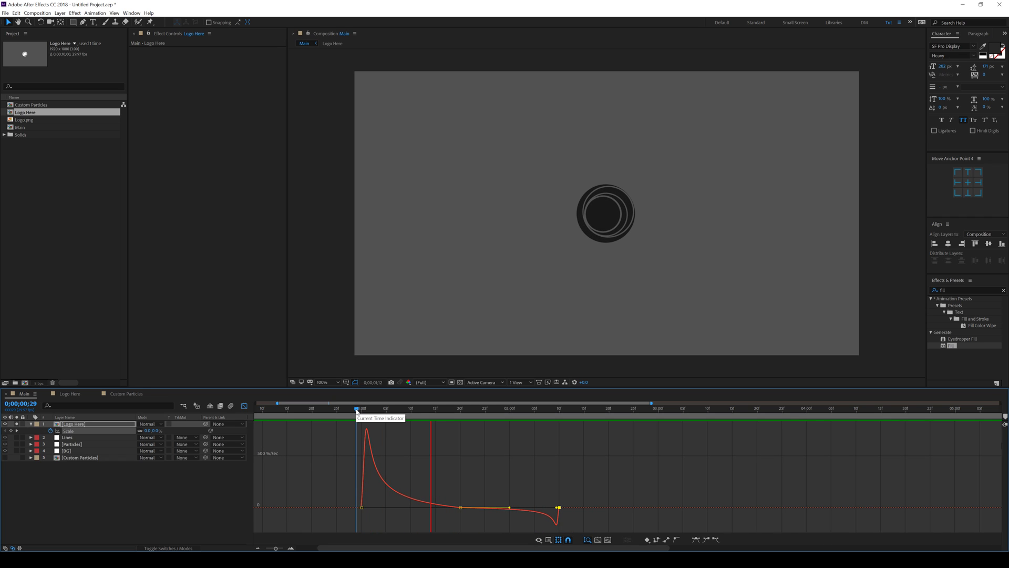
{"action": "key", "text": "space"}
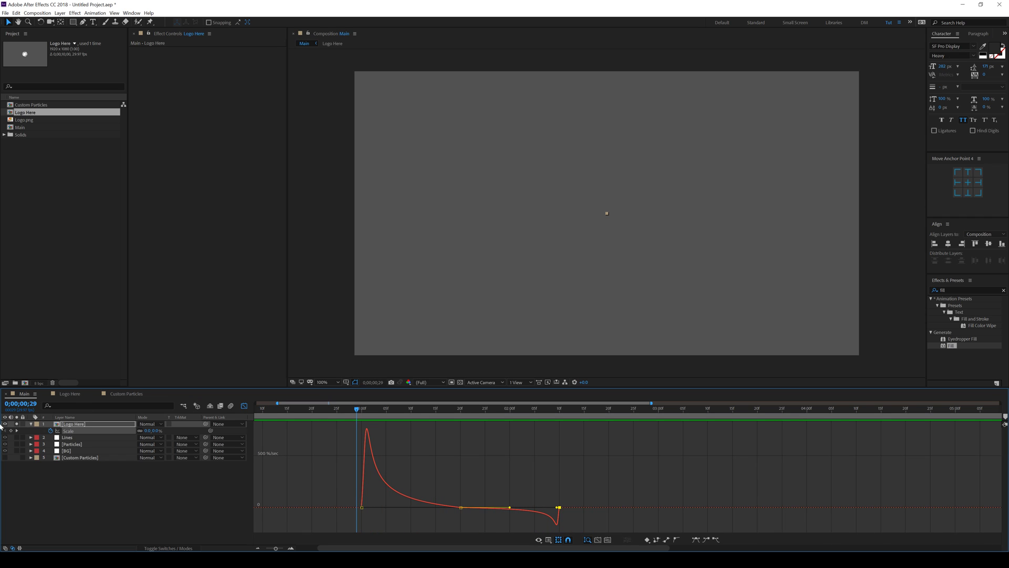
Step: Unsolo the Logo Here layer, leave the graph editor and preview the logo's scaling together with the particles
{"action": "left_click", "coordinate": [31, 424]}
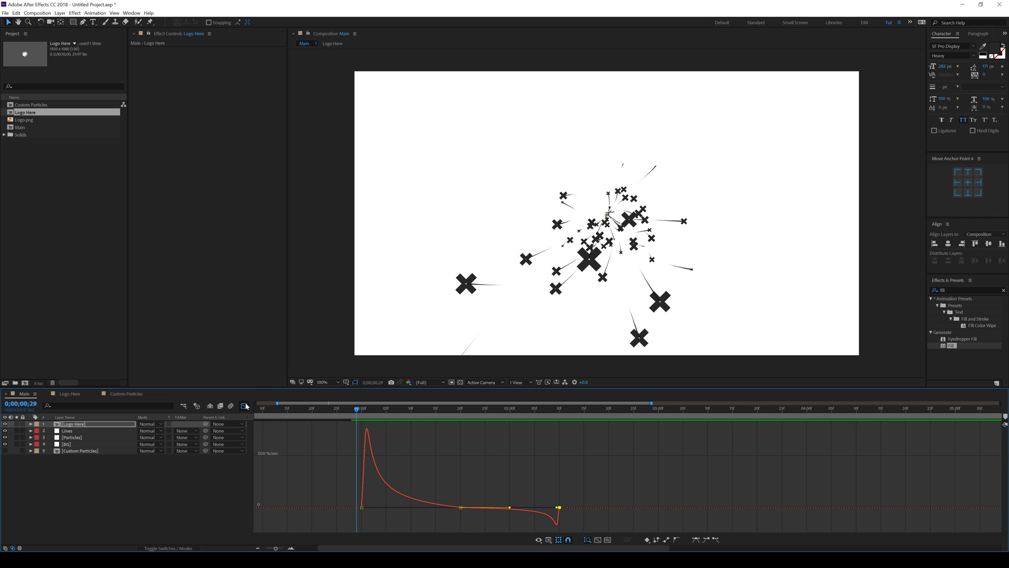
{"action": "left_click", "coordinate": [244, 405]}
{"action": "key", "text": "u"}
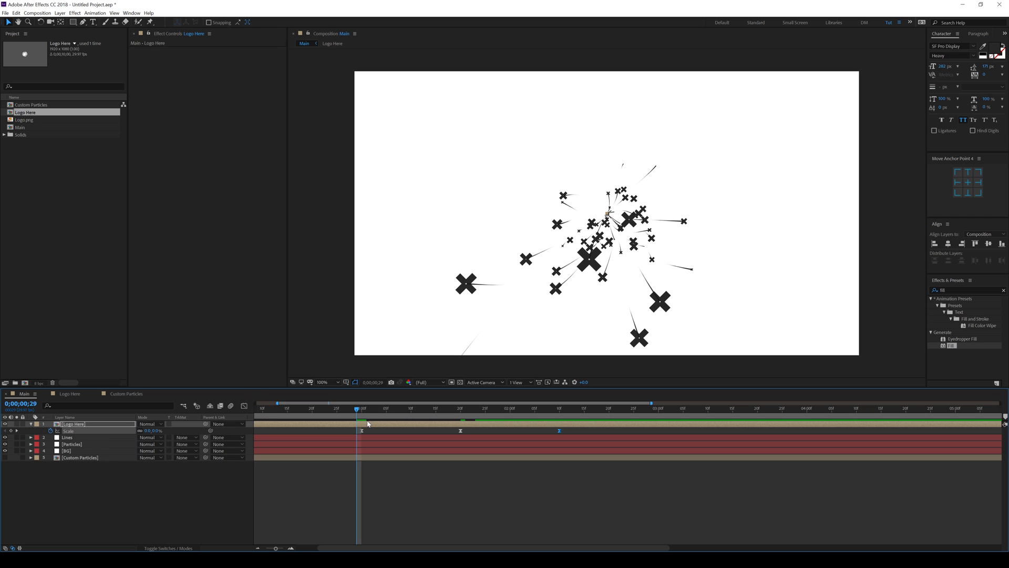
{"action": "key", "text": "space"}
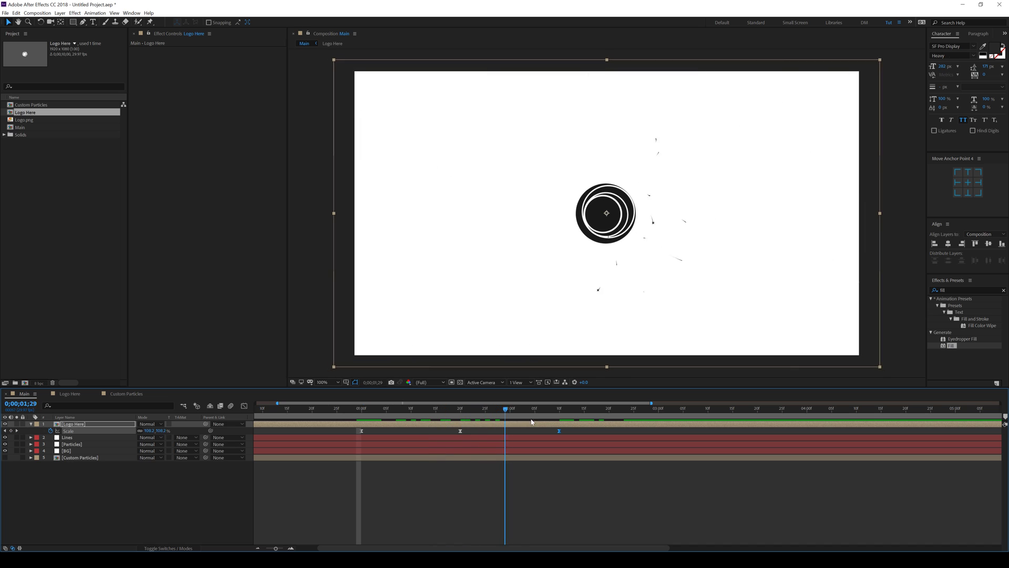
{"action": "left_click_drag", "start_coordinate": [464, 421], "coordinate": [560, 427]}
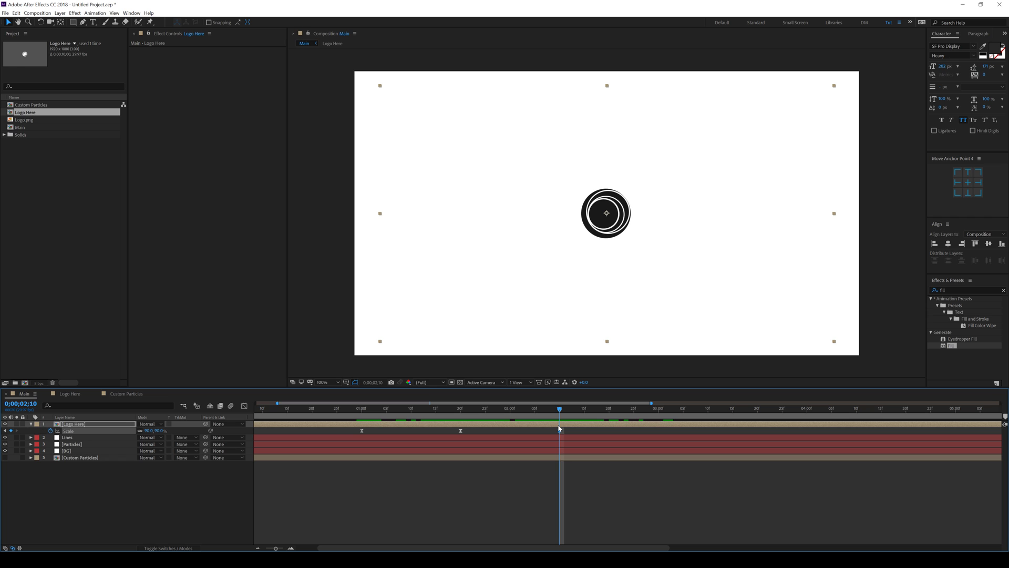
{"action": "left_click_drag", "start_coordinate": [498, 410], "coordinate": [554, 407]}
Step: Duplicate the Lines layer in the Main composition
{"action": "left_click", "coordinate": [100, 437]}
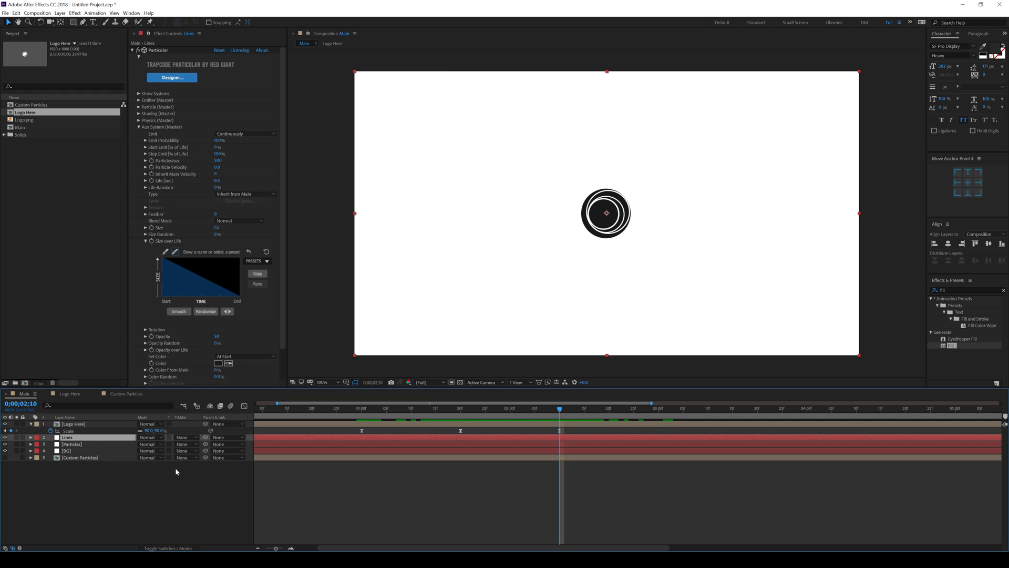
{"action": "key", "text": "ctrl+d"}
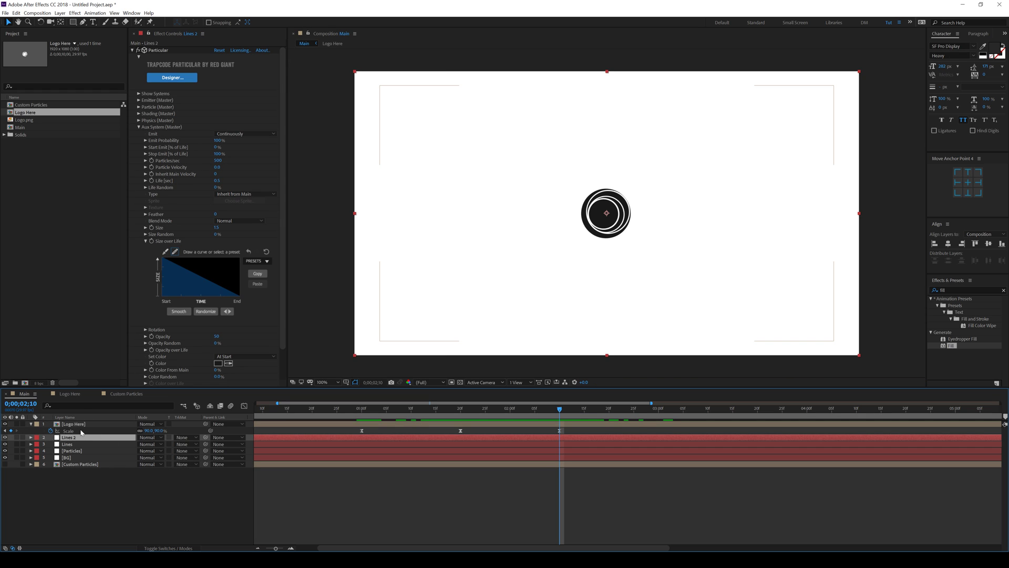
Step: Rename the duplicated Lines layer as Small Particles
{"action": "key", "text": "Return"}
{"action": "type", "text": "Small Par"}
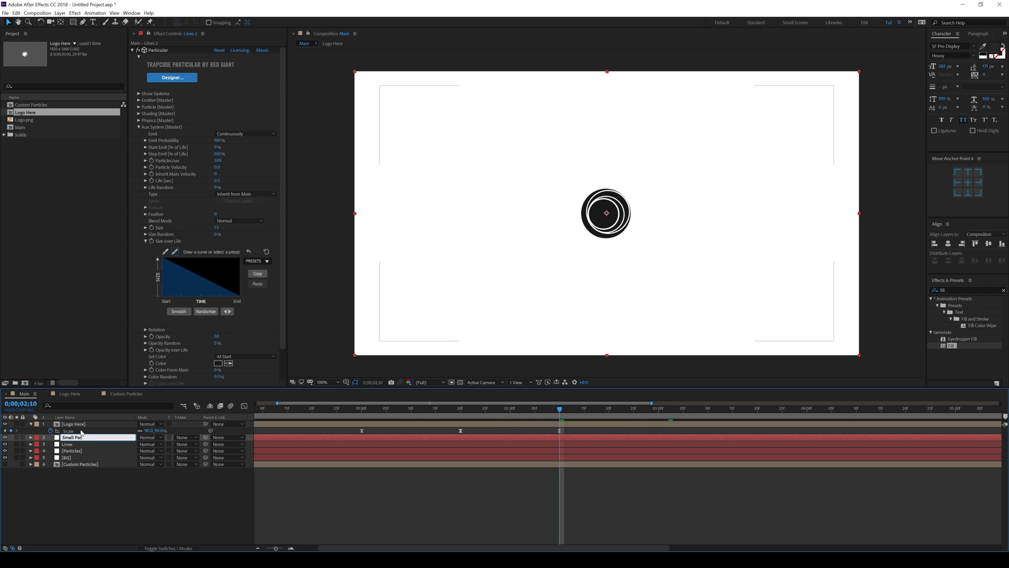
{"action": "type", "text": "ticles"}
{"action": "key", "text": "Return"}
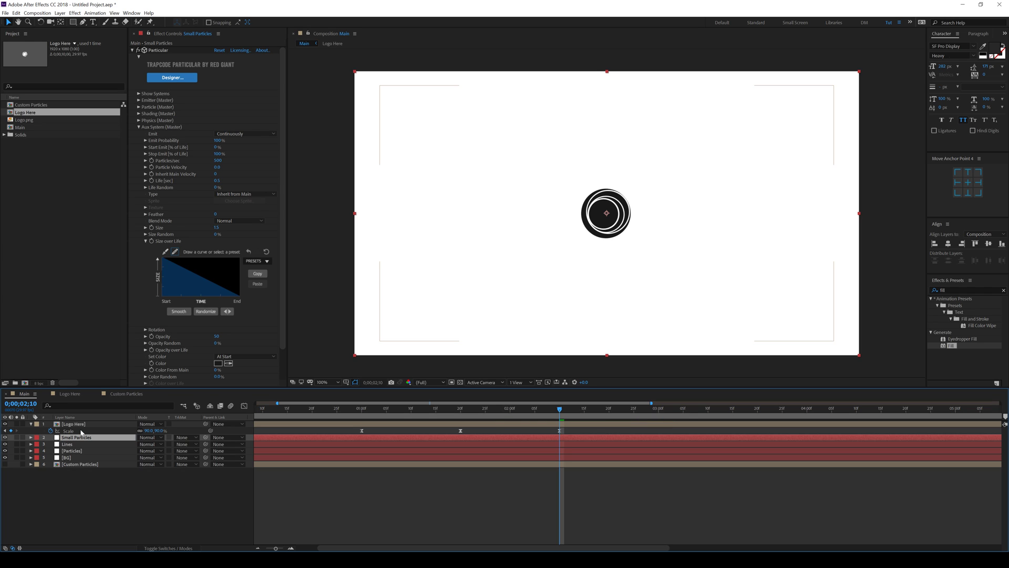
Step: Retime Small Particles to start at 0;00;02;00 with its Particles/sec keyframes ending at 0;00;02;10, and remove its Physics Time Factor keyframes
{"action": "key", "text": "u"}
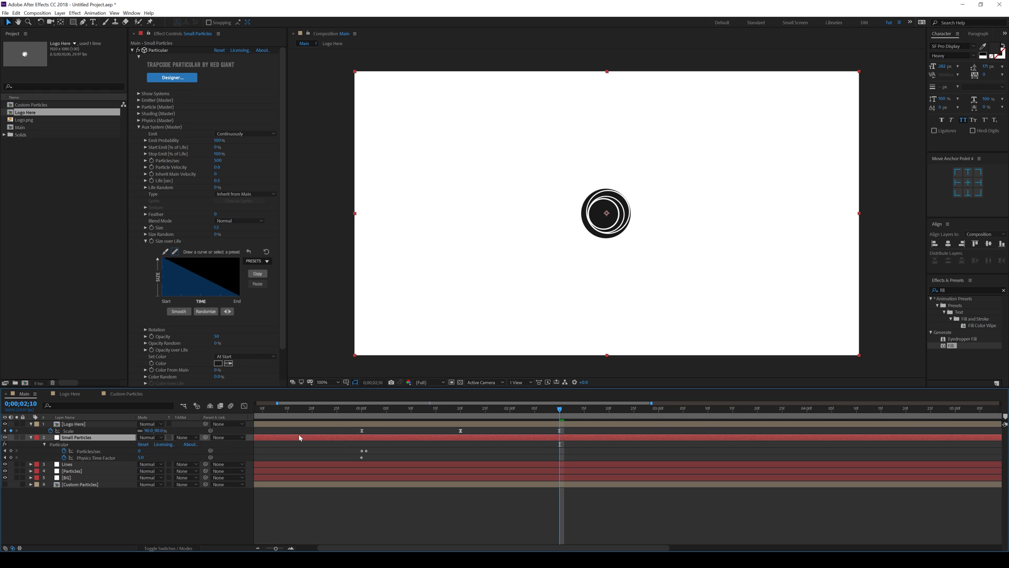
{"action": "left_click_drag", "start_coordinate": [321, 445], "coordinate": [593, 443]}
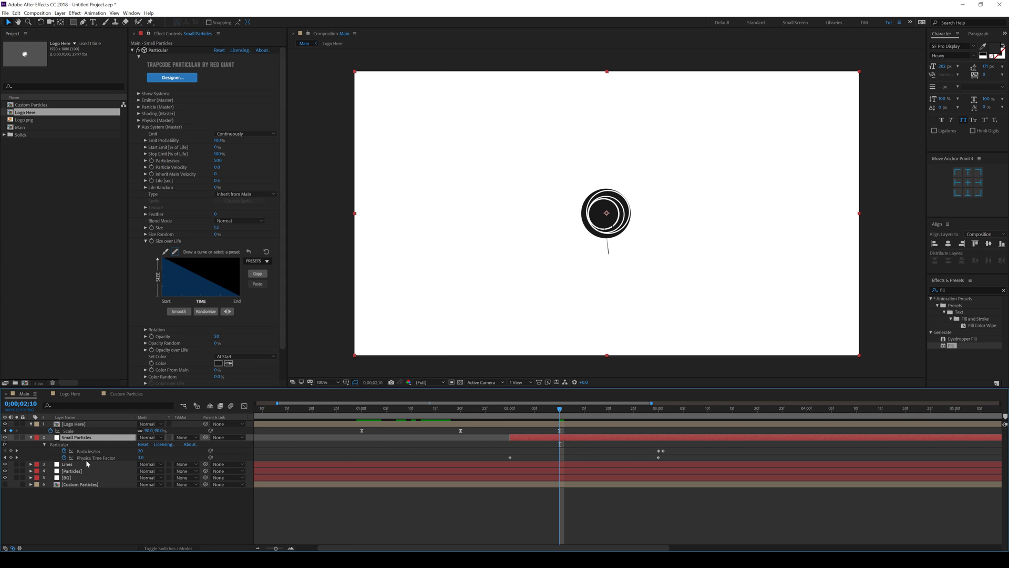
{"action": "left_click", "coordinate": [64, 457]}
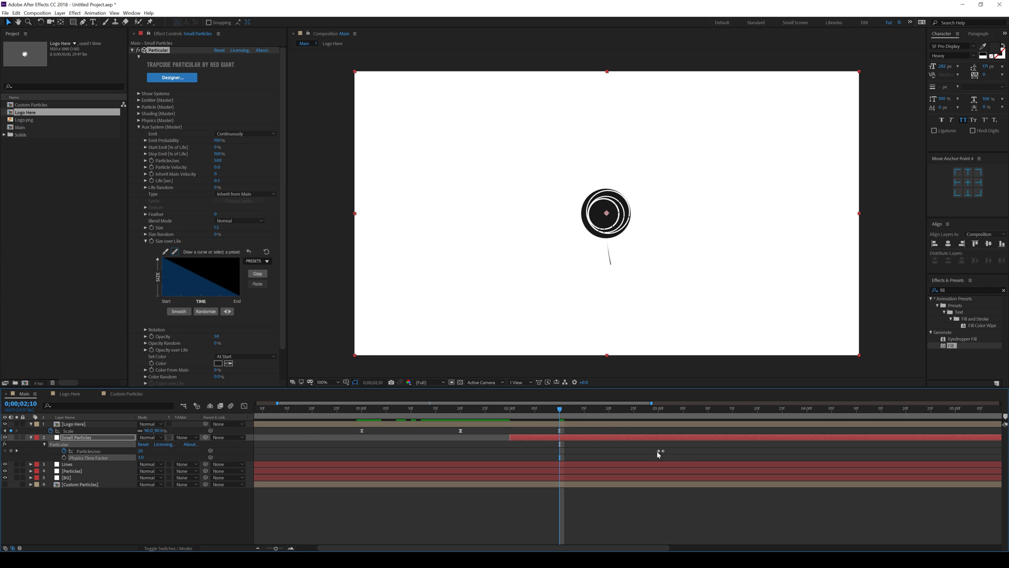
{"action": "left_click_drag", "start_coordinate": [660, 451], "coordinate": [559, 455]}
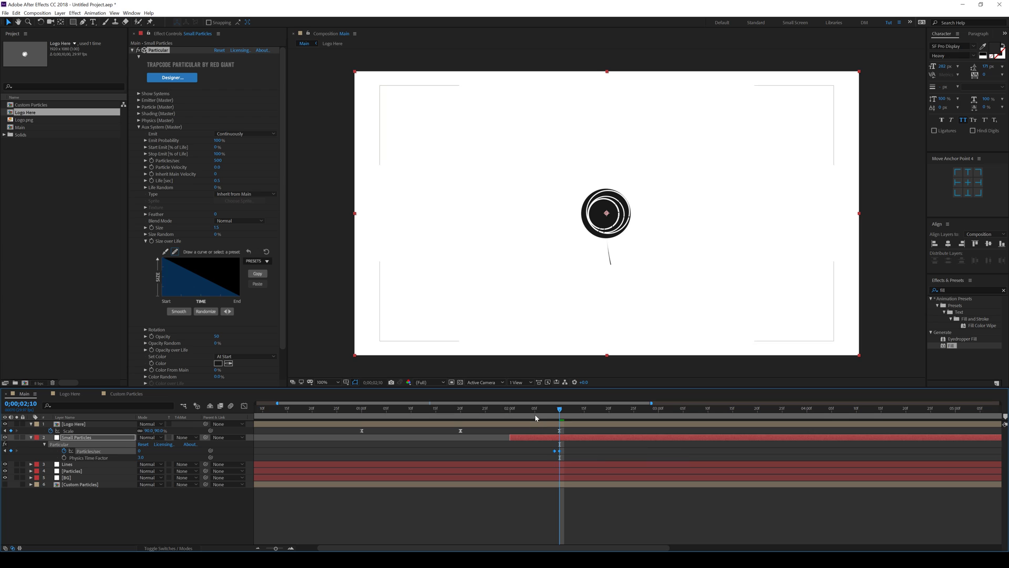
Step: Solo the Small Particles layer and set its Aux System Emit option to Off while viewing the burst at 0;00;02;22
{"action": "left_click", "coordinate": [17, 438]}
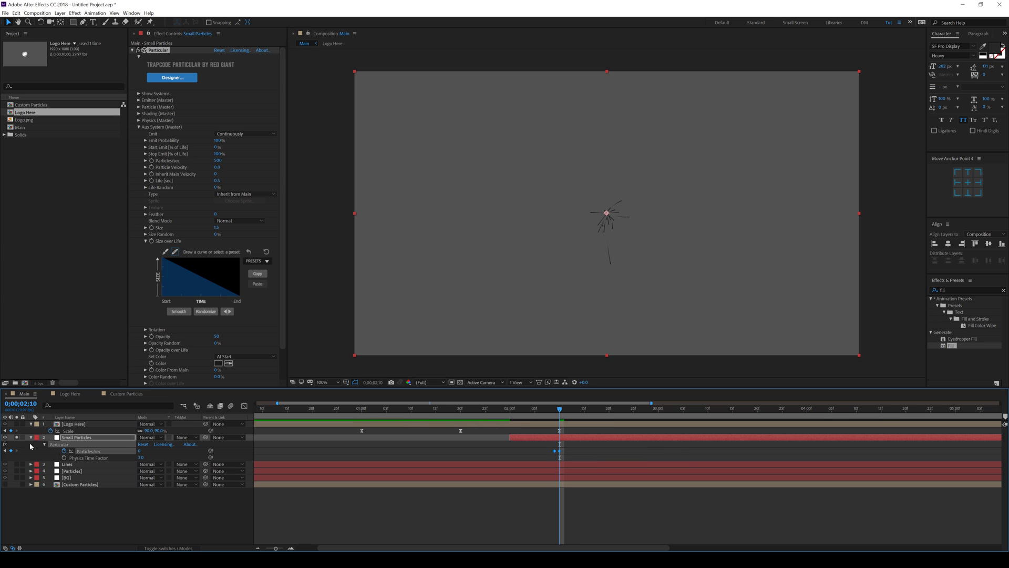
{"action": "left_click", "coordinate": [560, 440]}
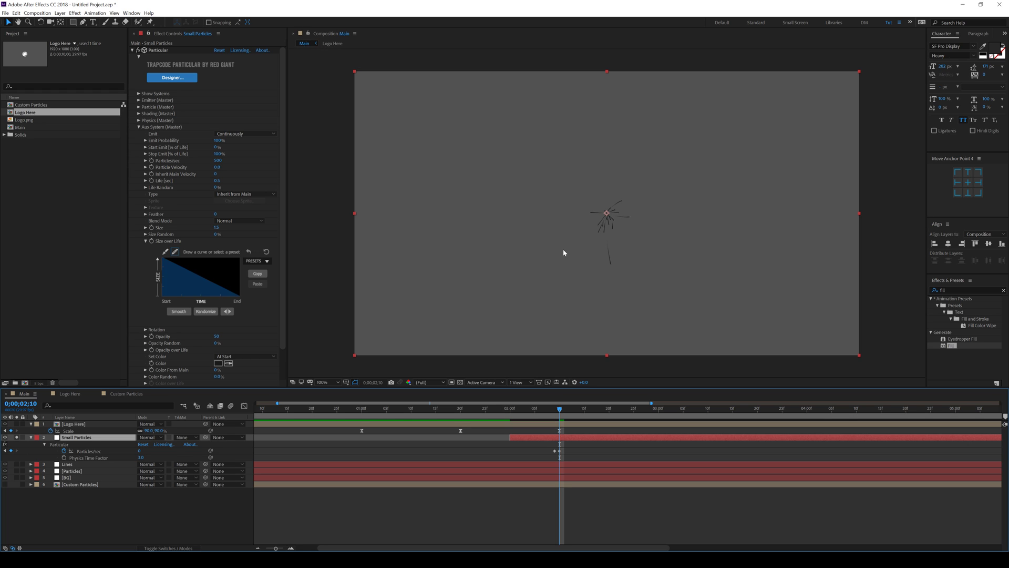
{"action": "left_click_drag", "start_coordinate": [560, 410], "coordinate": [619, 408]}
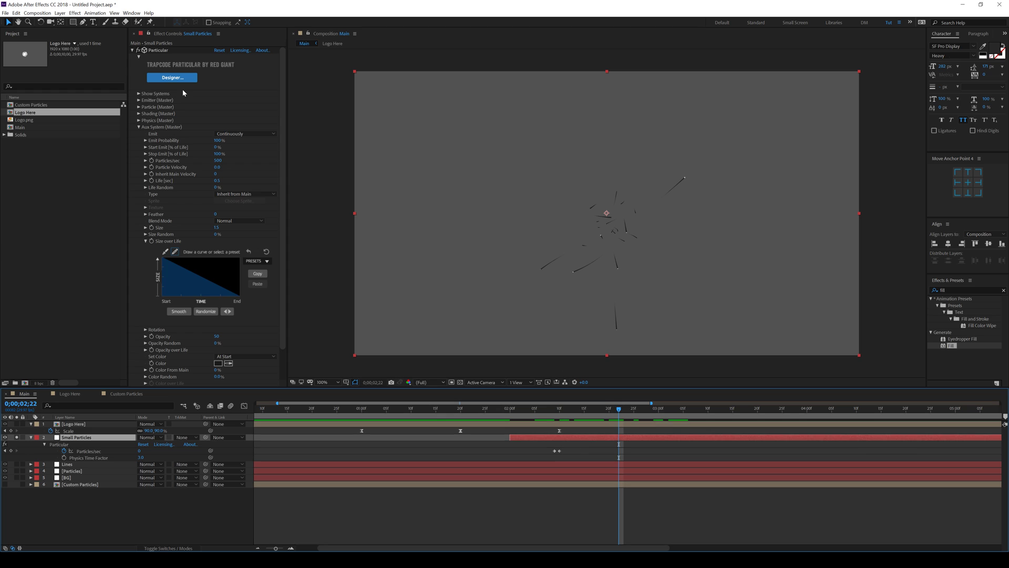
{"action": "left_click", "coordinate": [234, 134]}
{"action": "left_click", "coordinate": [234, 142]}
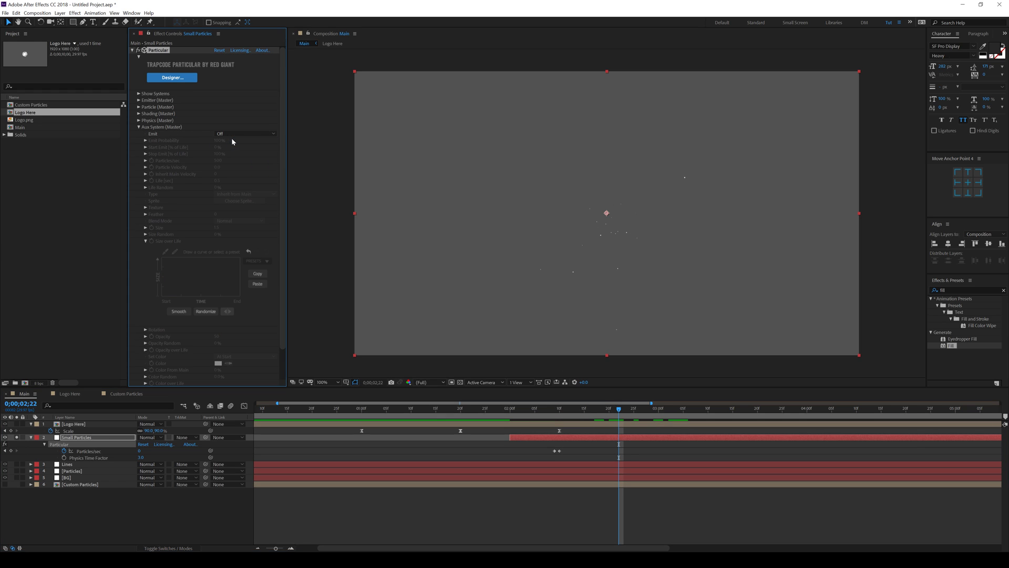
Step: Set the particle Size of the Small Particles layer to 2
{"action": "left_click", "coordinate": [139, 128]}
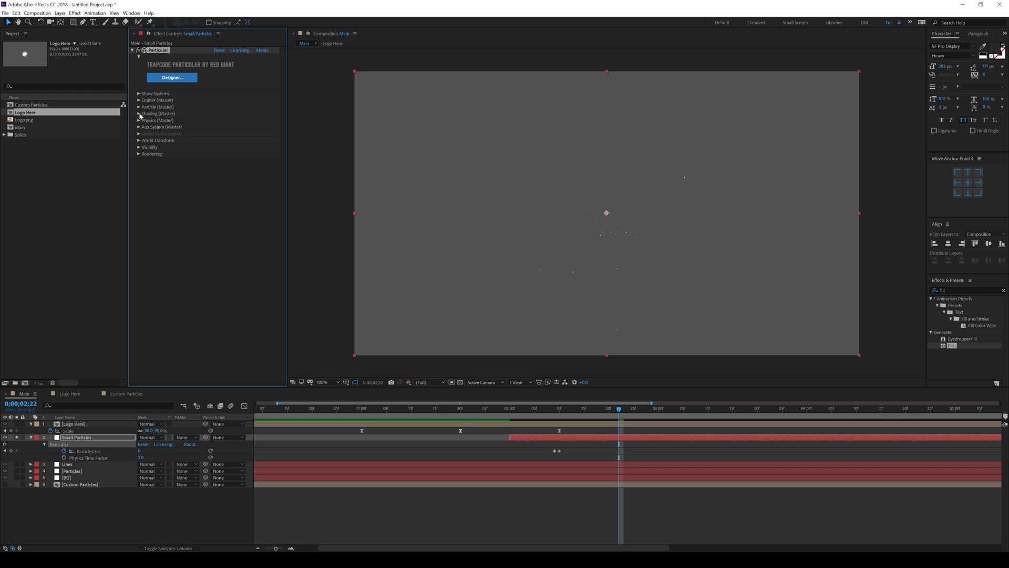
{"action": "left_click", "coordinate": [139, 107]}
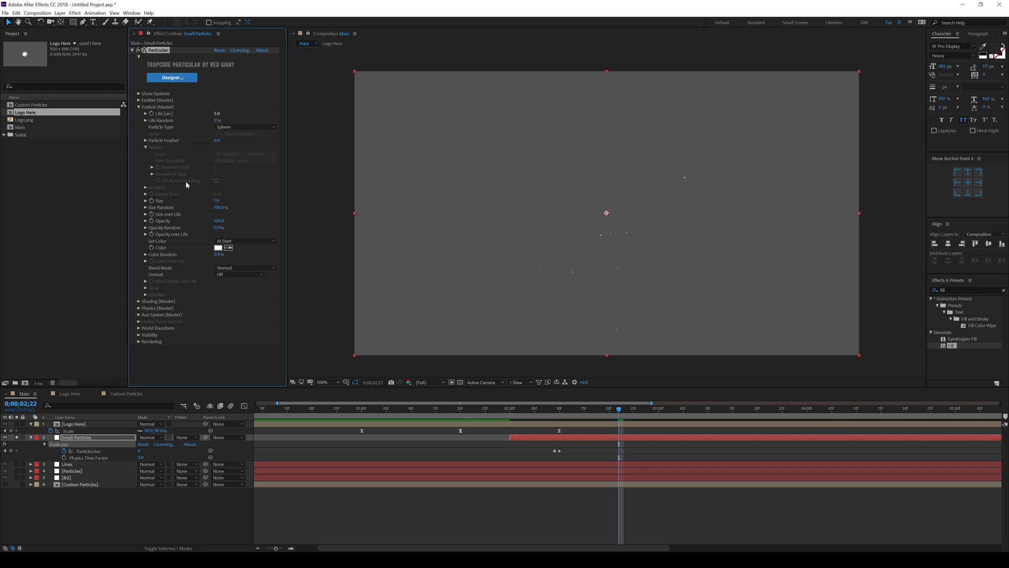
{"action": "left_click", "coordinate": [218, 200]}
Step: In the Small Particles physics settings, set Gravity to 6, Physics Time Factor to 4 and Spin Amplitude to 0
{"action": "left_click", "coordinate": [139, 307]}
{"action": "scroll", "coordinate": [158, 294], "scroll_direction": "down", "scroll_amount": 2}
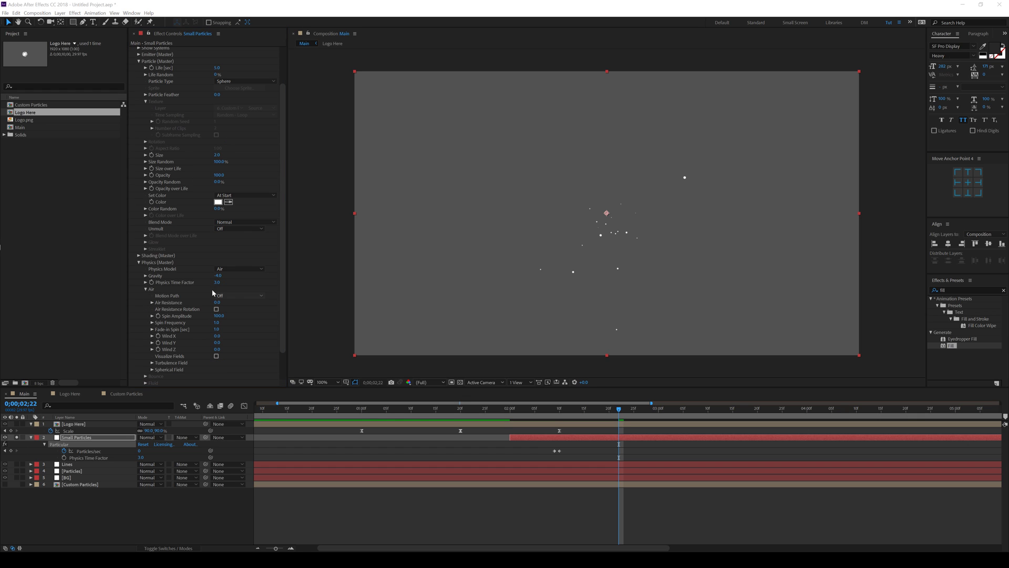
{"action": "left_click", "coordinate": [217, 275]}
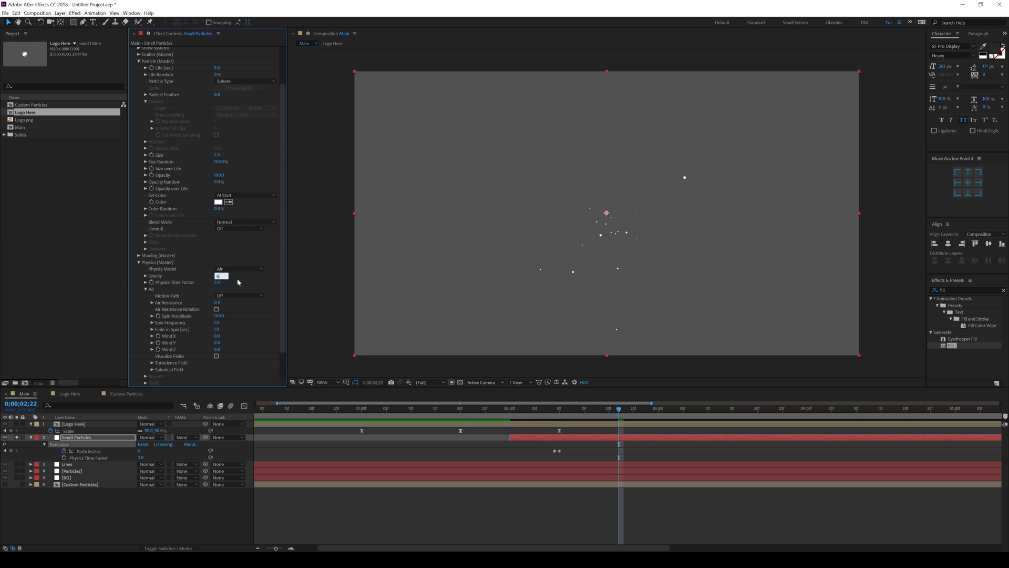
{"action": "key", "text": "Return"}
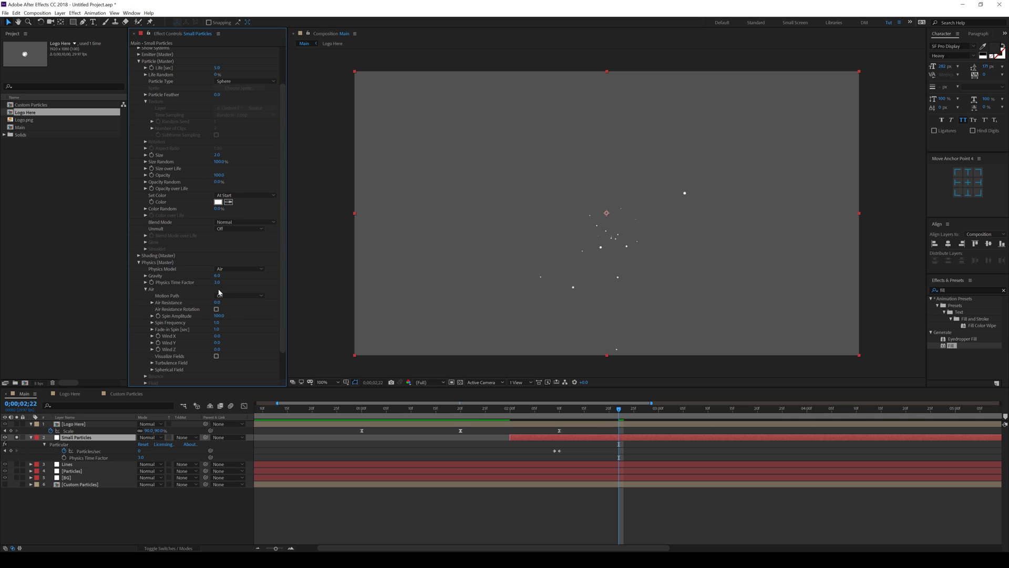
{"action": "left_click", "coordinate": [216, 282]}
{"action": "key", "text": "Return"}
{"action": "left_click", "coordinate": [218, 317]}
{"action": "scroll", "coordinate": [158, 115], "scroll_direction": "up", "scroll_amount": 2}
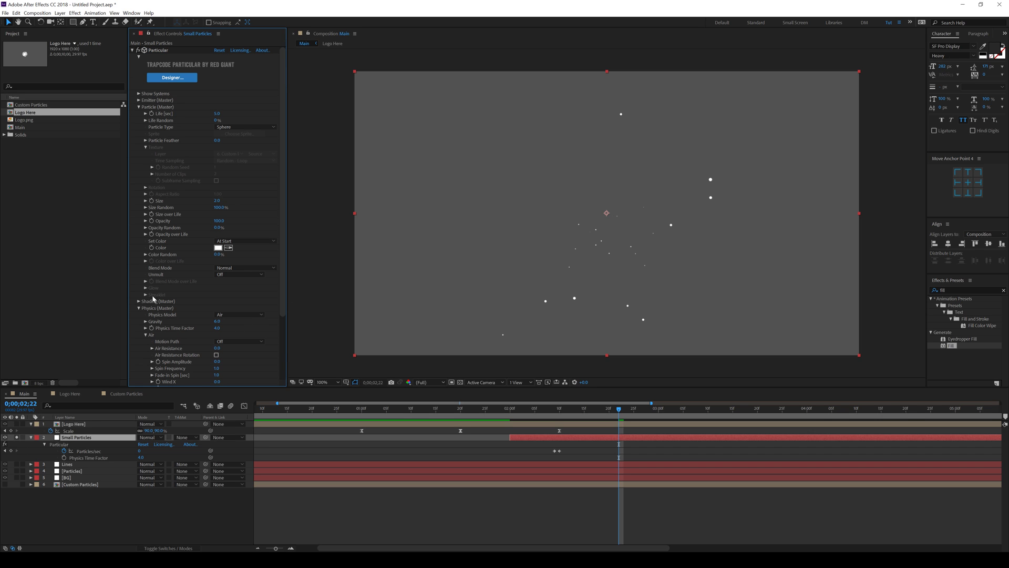
{"action": "left_click", "coordinate": [138, 309]}
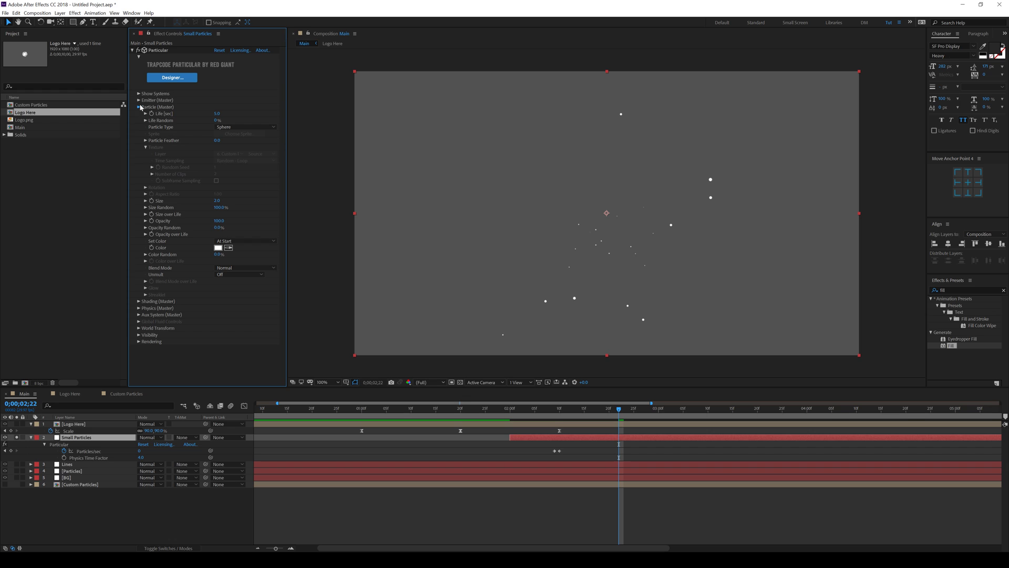
Step: Set the Small Particles emitter Velocity to 200 and scrub through the burst to about 0;00;02;21
{"action": "left_click", "coordinate": [139, 106]}
{"action": "left_click", "coordinate": [139, 99]}
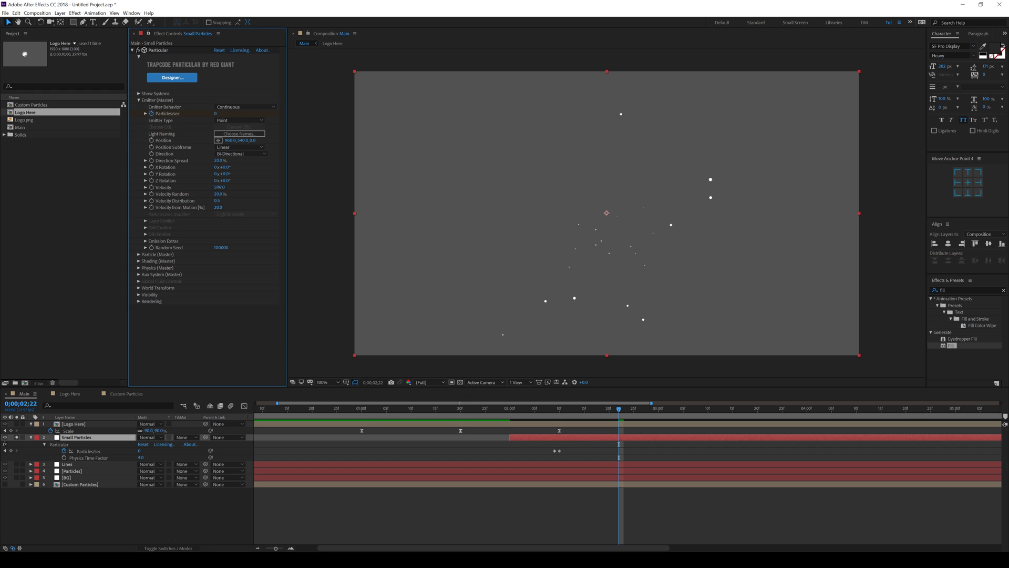
{"action": "left_click", "coordinate": [218, 187]}
{"action": "key", "text": "Return"}
{"action": "left_click_drag", "start_coordinate": [534, 409], "coordinate": [613, 419]}
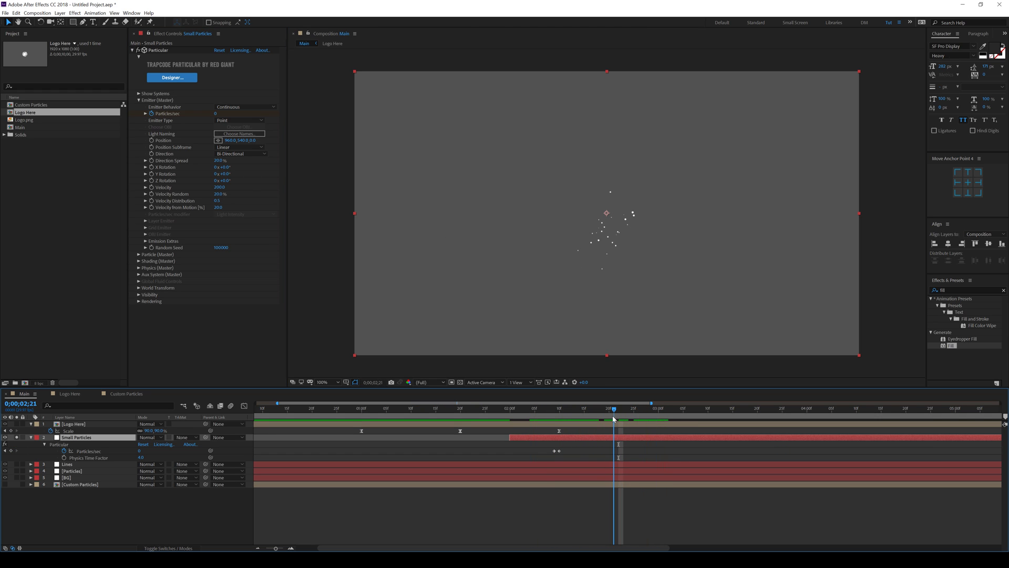
Step: Set the Small Particles particle Size to 1.5 and scrub through the burst to 0;00;02;18
{"action": "left_click", "coordinate": [140, 254]}
{"action": "scroll", "coordinate": [141, 256], "scroll_direction": "down", "scroll_amount": 2}
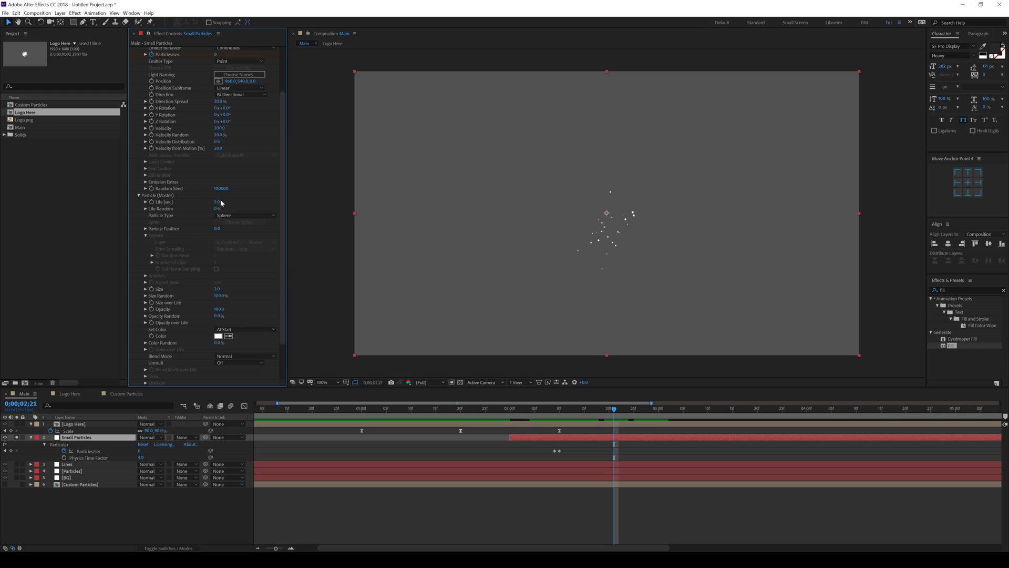
{"action": "left_click", "coordinate": [216, 288]}
{"action": "left_click", "coordinate": [216, 288]}
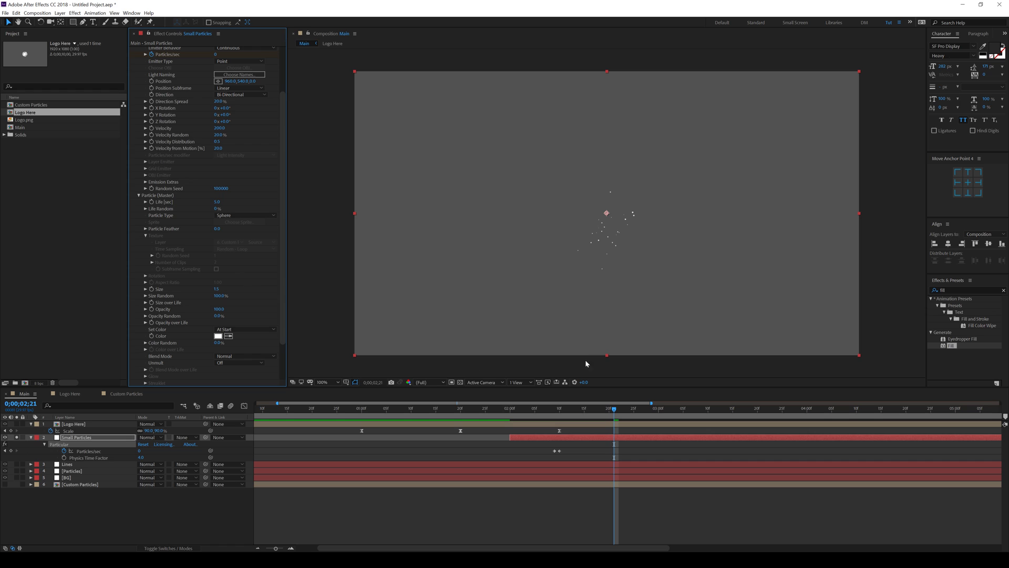
{"action": "left_click_drag", "start_coordinate": [541, 412], "coordinate": [599, 415]}
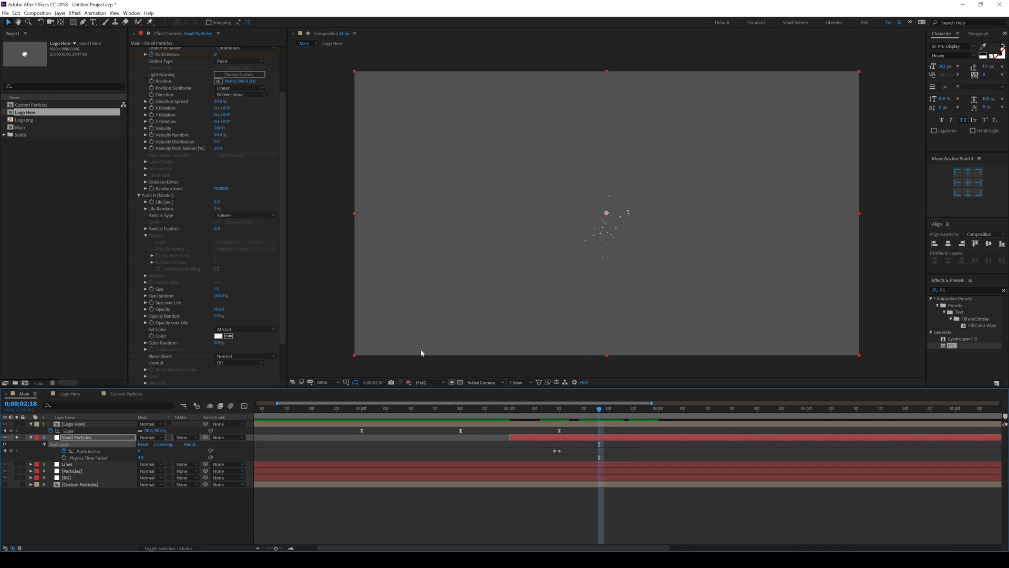
Step: Unsolo the Small Particles layer, color its particles near-black and preview them with the logo from about 0;00;02;04
{"action": "left_click", "coordinate": [17, 439]}
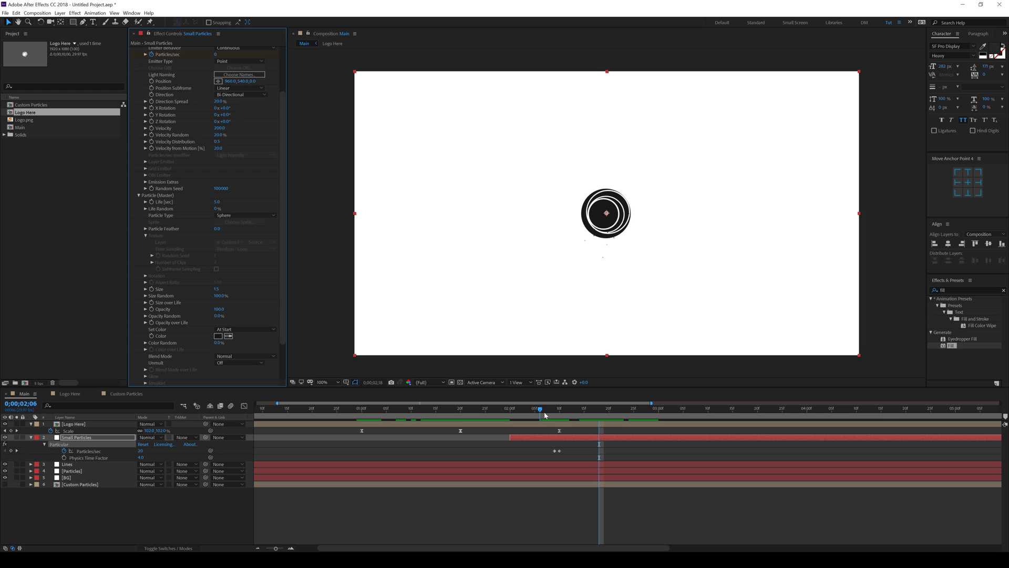
{"action": "mouse_move", "coordinate": [544, 409]}
{"action": "left_mouse_down"}
{"action": "mouse_move", "coordinate": [644, 412]}
{"action": "mouse_move", "coordinate": [542, 415]}
{"action": "left_mouse_up"}
{"action": "key", "text": "space"}
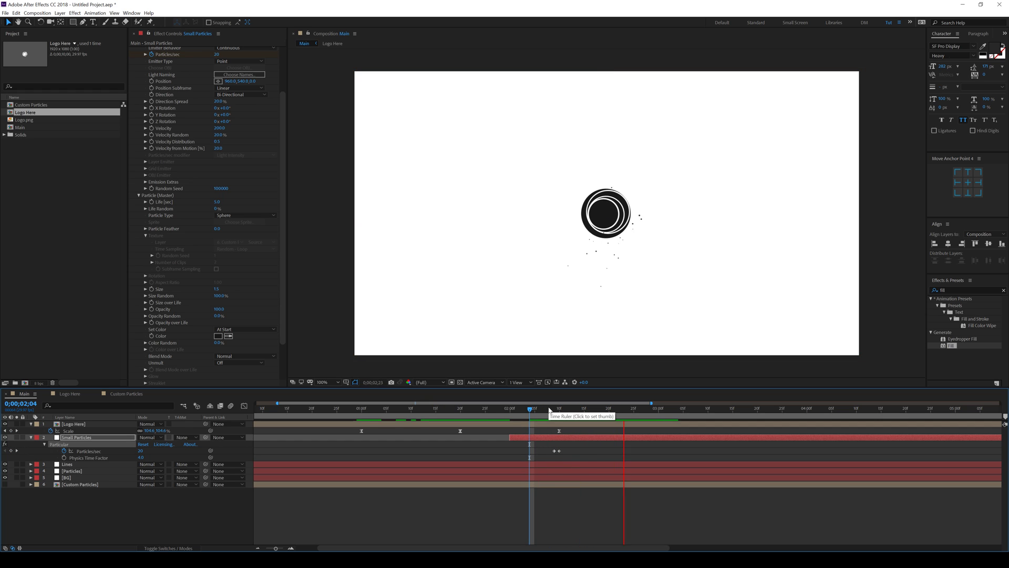
{"action": "left_click", "coordinate": [535, 411]}
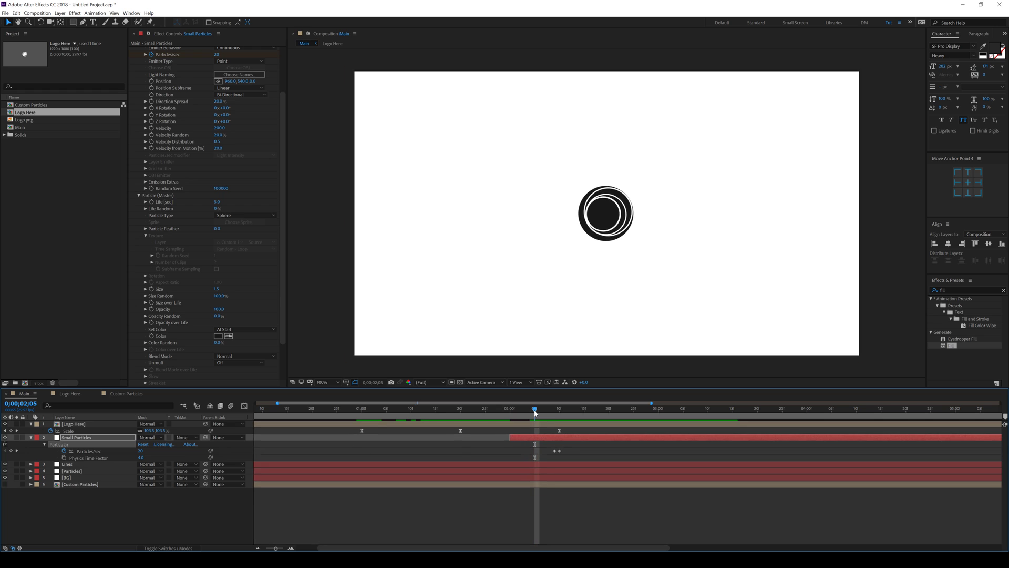
{"action": "left_click_drag", "start_coordinate": [535, 412], "coordinate": [669, 410]}
Step: Set the Small Particles emitter Velocity to 150 and scrub through the falling particles from about 0;00;02;05
{"action": "scroll", "coordinate": [260, 190], "scroll_direction": "up", "scroll_amount": 3}
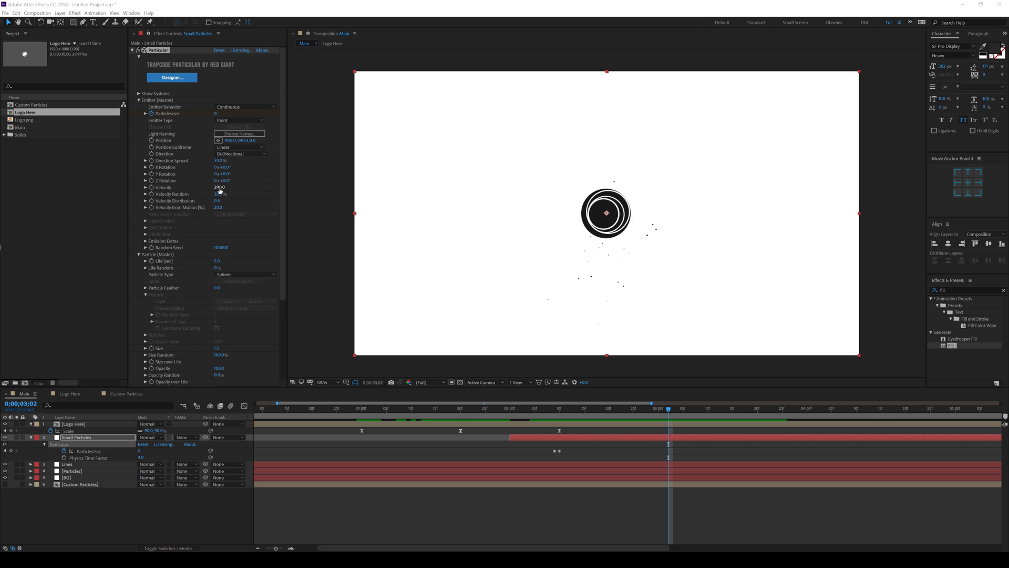
{"action": "left_click", "coordinate": [219, 187]}
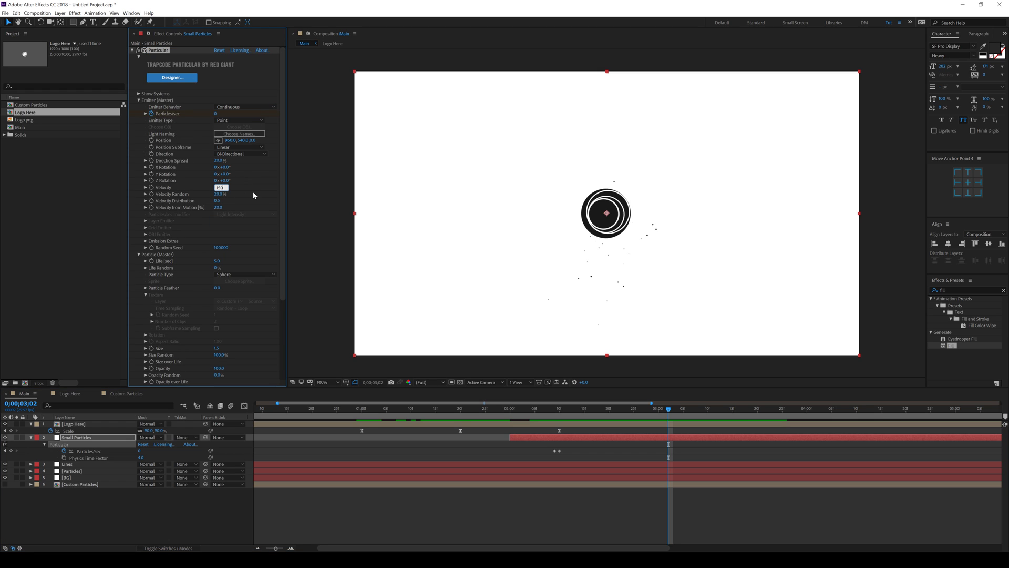
{"action": "key", "text": "Return"}
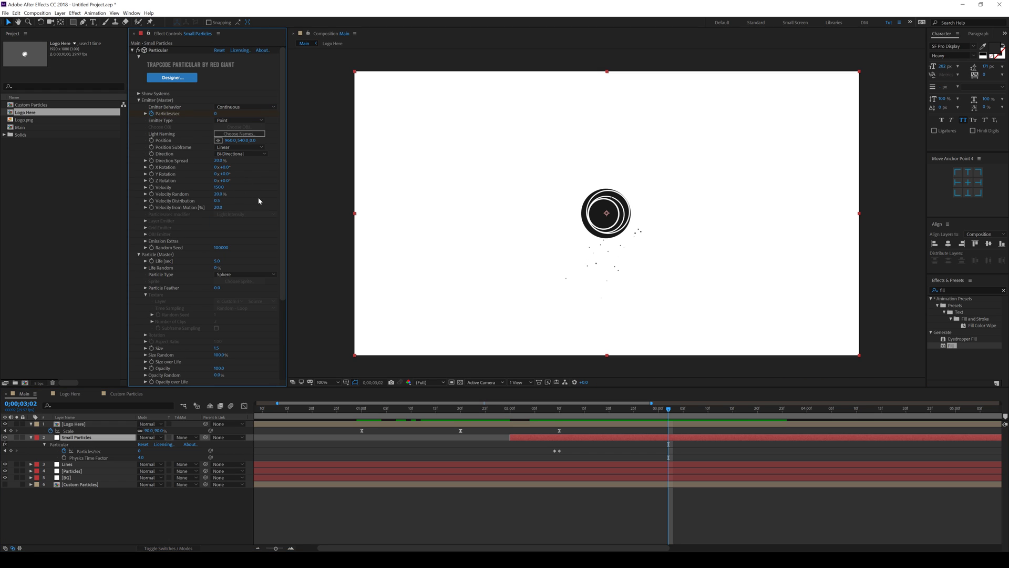
{"action": "left_click", "coordinate": [534, 416]}
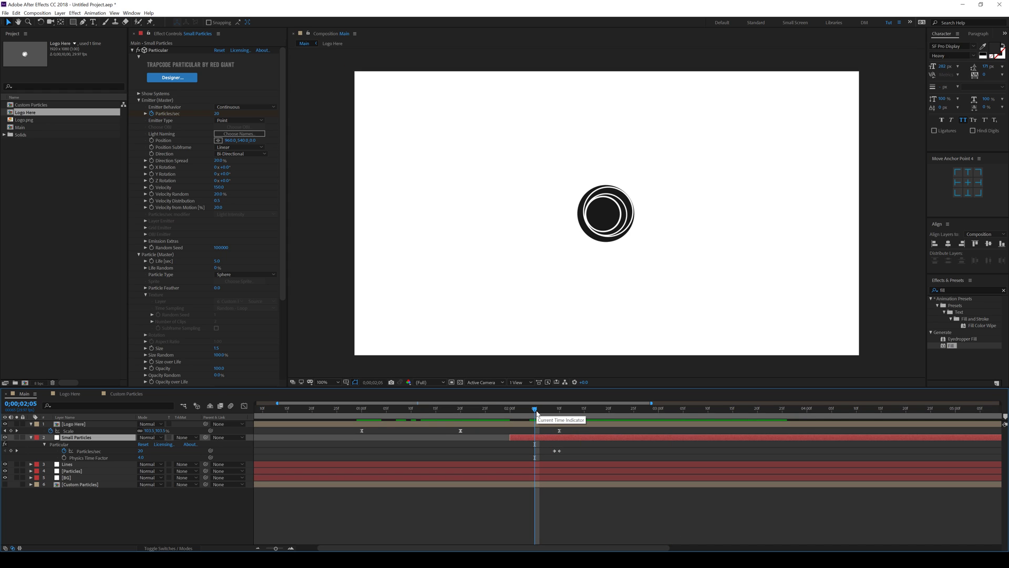
{"action": "left_click_drag", "start_coordinate": [536, 413], "coordinate": [574, 413]}
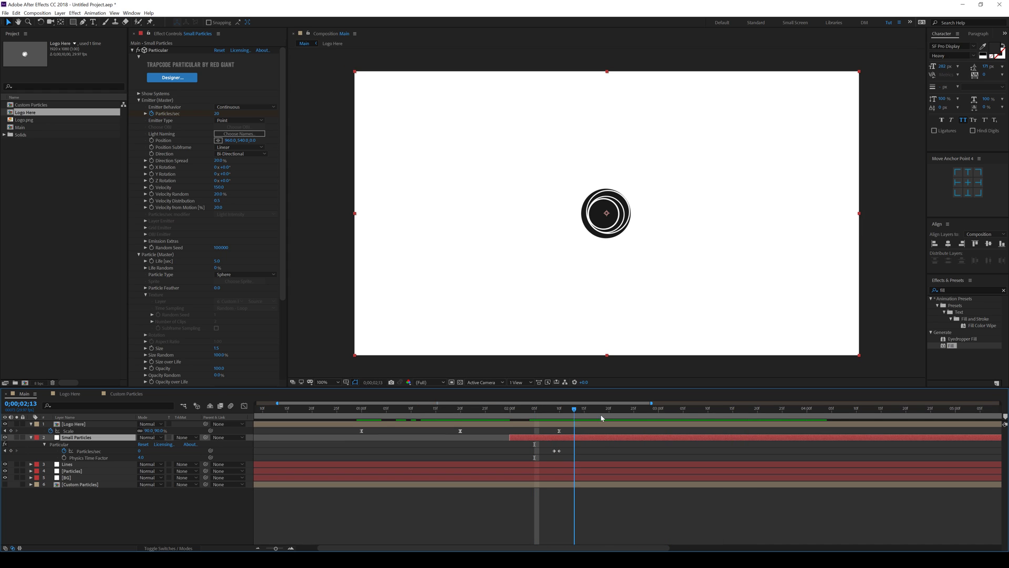
{"action": "left_click_drag", "start_coordinate": [702, 413], "coordinate": [608, 412]}
Step: Collapse the Small Particles and Logo Here layers, end the work area at about 0;00;04;01 and preview the whole animation
{"action": "left_click", "coordinate": [31, 437]}
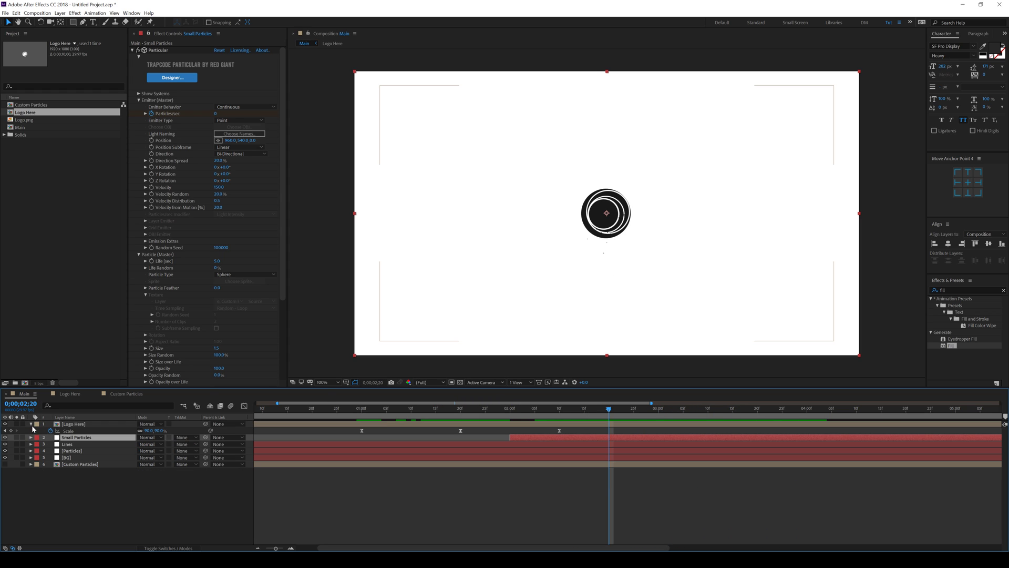
{"action": "left_click", "coordinate": [30, 424]}
{"action": "left_click_drag", "start_coordinate": [663, 417], "coordinate": [801, 420]}
{"action": "key", "text": "space"}
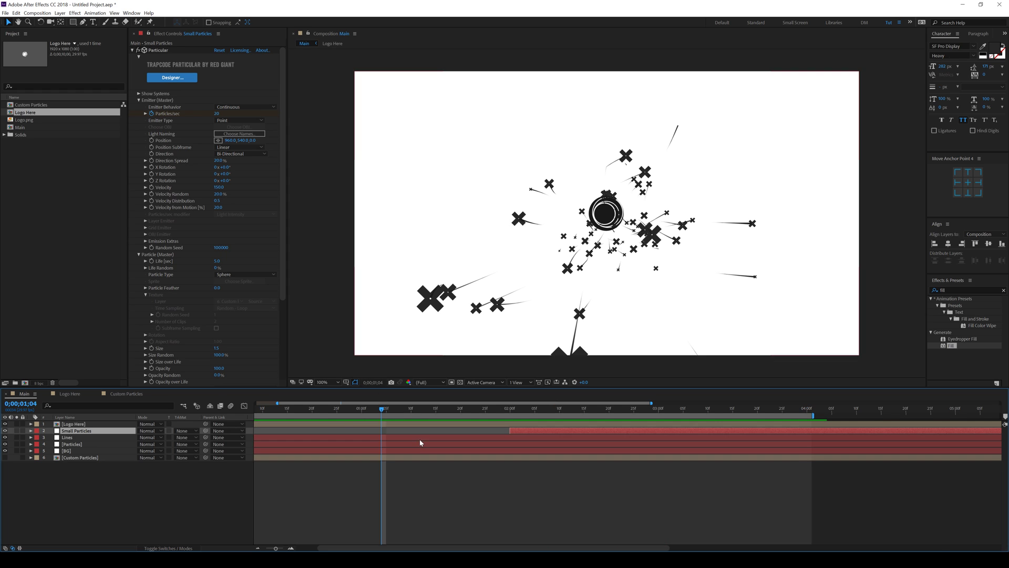
{"action": "key", "text": "space"}
Step: Shift all three Scale keyframes of the Logo Here layer about five frames earlier
{"action": "key", "text": "minus"}
{"action": "left_click", "coordinate": [382, 424]}
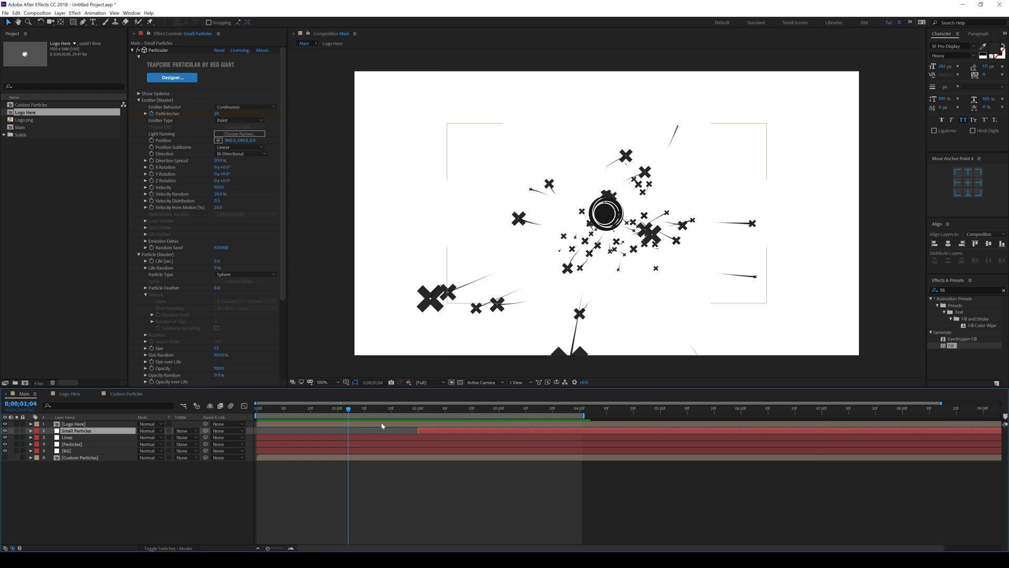
{"action": "key", "text": "s"}
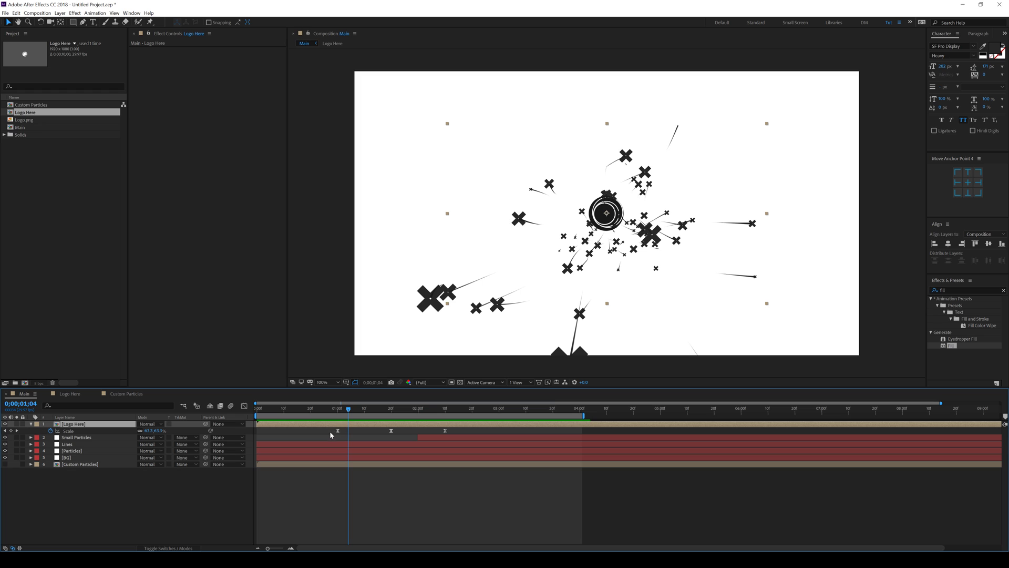
{"action": "left_click_drag", "start_coordinate": [330, 434], "coordinate": [431, 434]}
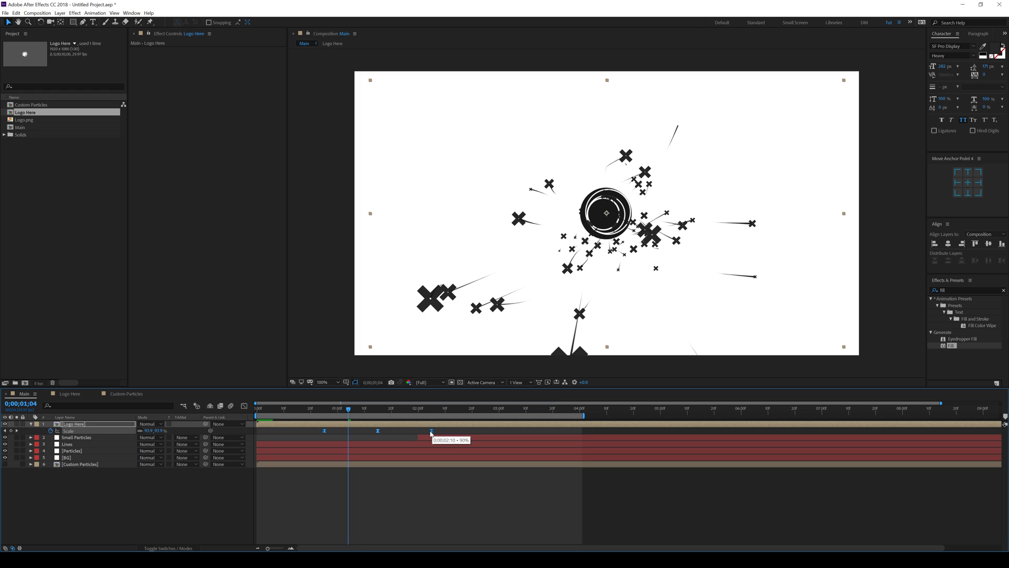
Step: Shift the Small Particles layer earlier to start at about 0;00;01;26, previewing the timing and then the animation from the beginning
{"action": "left_click", "coordinate": [424, 478]}
{"action": "left_click", "coordinate": [418, 439]}
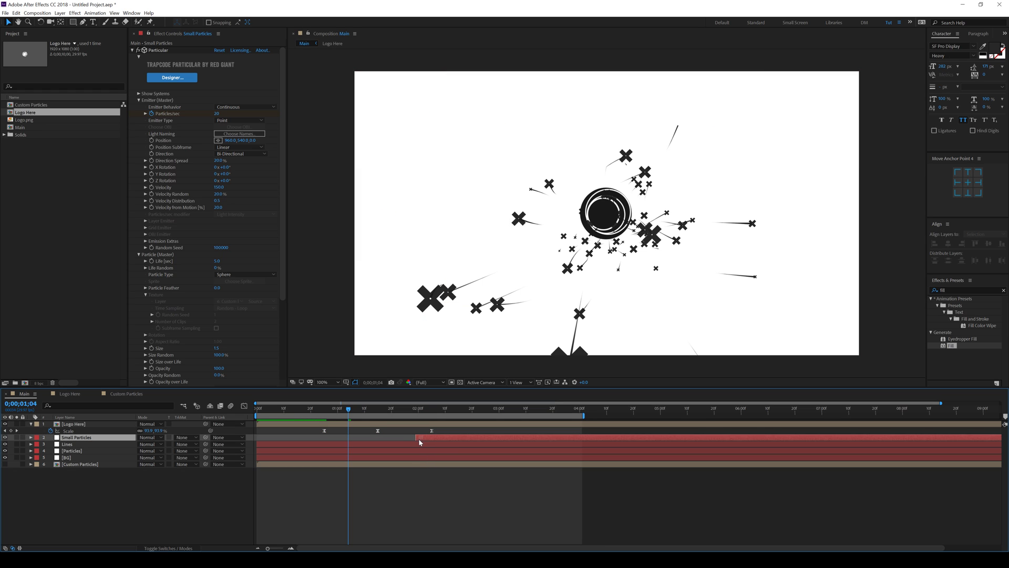
{"action": "key", "text": "space"}
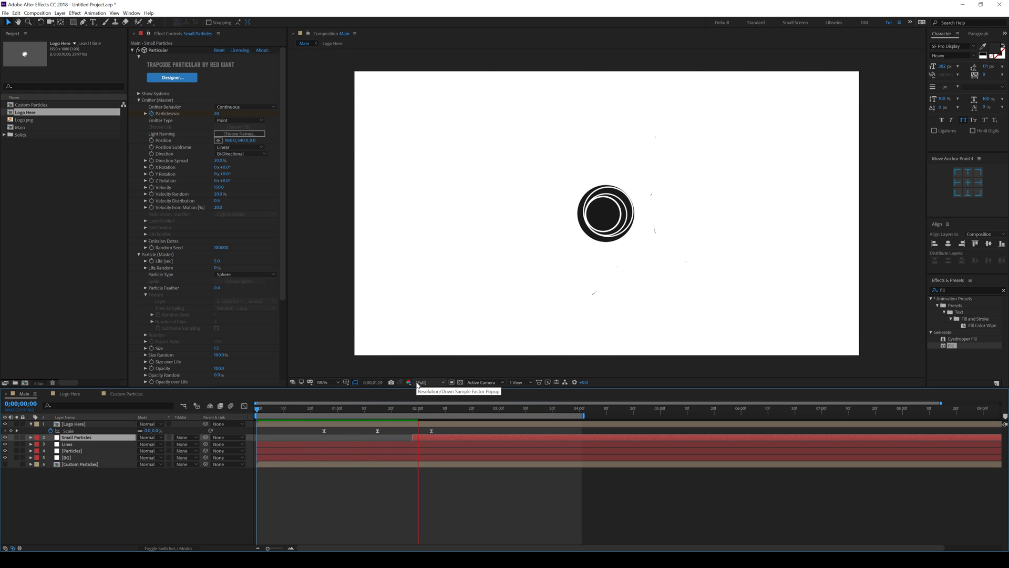
{"action": "left_click", "coordinate": [415, 413]}
{"action": "key", "text": "space"}
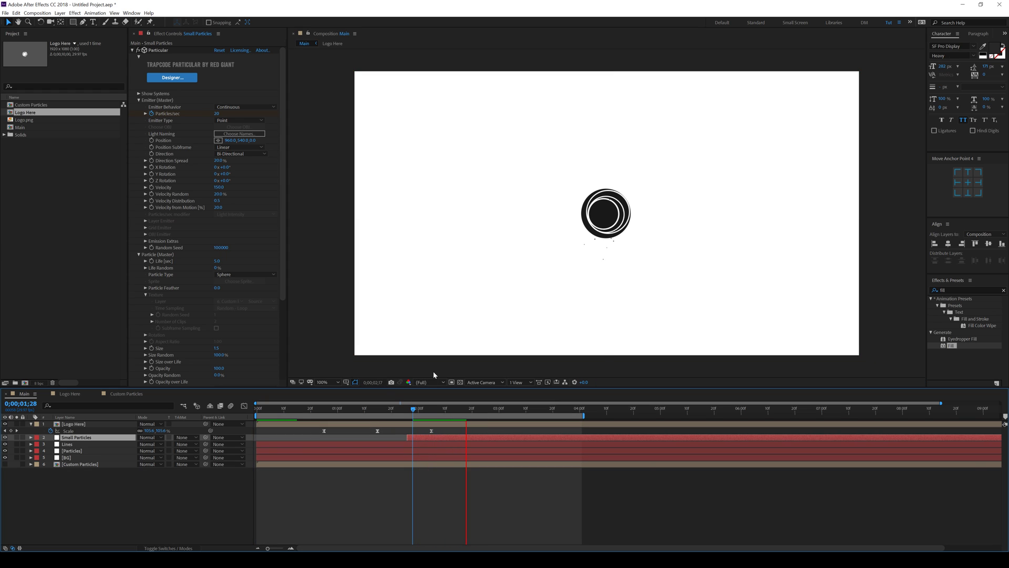
{"action": "left_click", "coordinate": [391, 409]}
{"action": "key", "text": "Home"}
{"action": "key", "text": "space"}
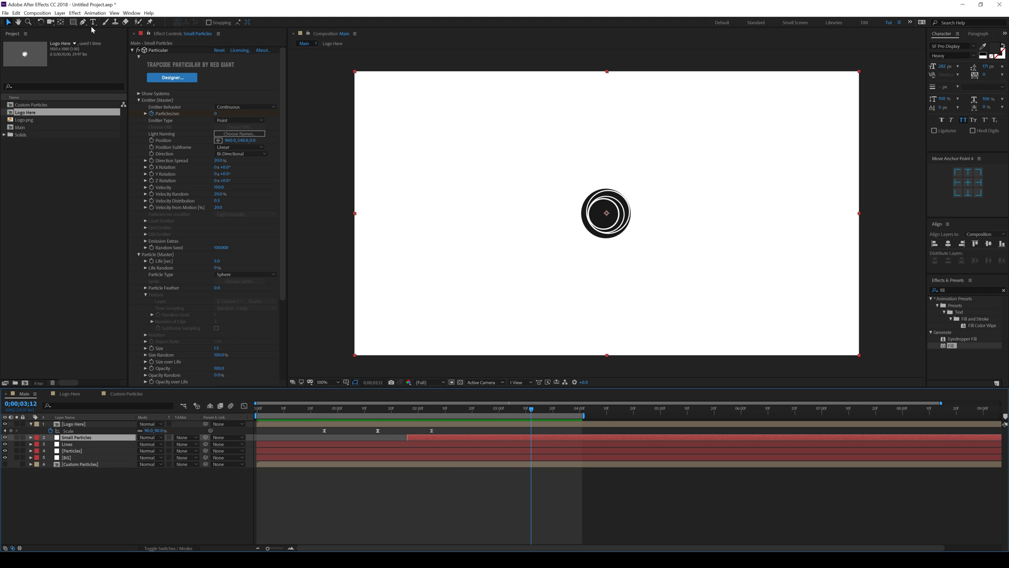
Step: Add a text layer reading "DESIGN STUDIO." and sample the logo's near-black as its fill color
{"action": "left_click", "coordinate": [93, 22]}
{"action": "left_click", "coordinate": [526, 297]}
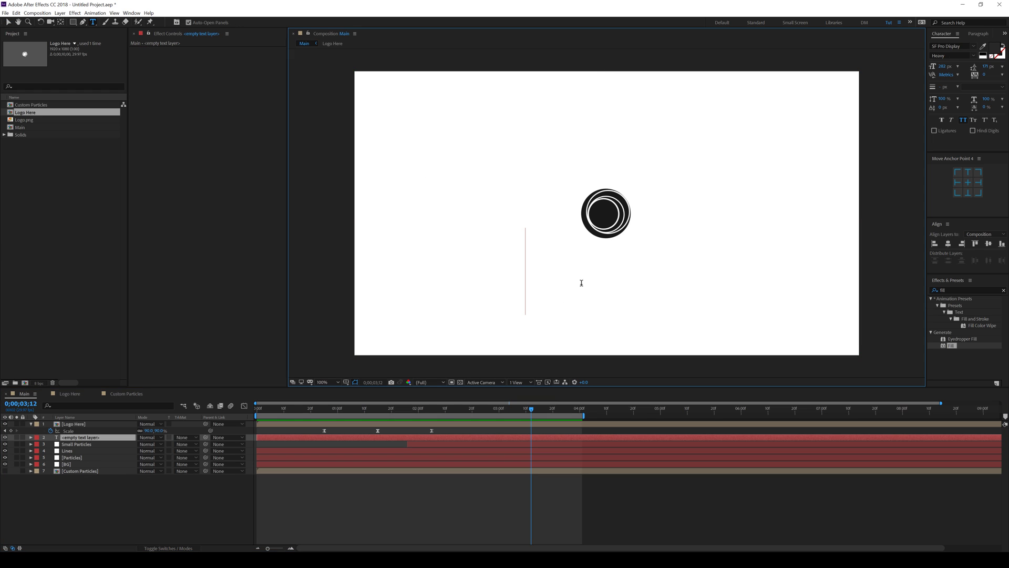
{"action": "type", "text": "DESIGN"}
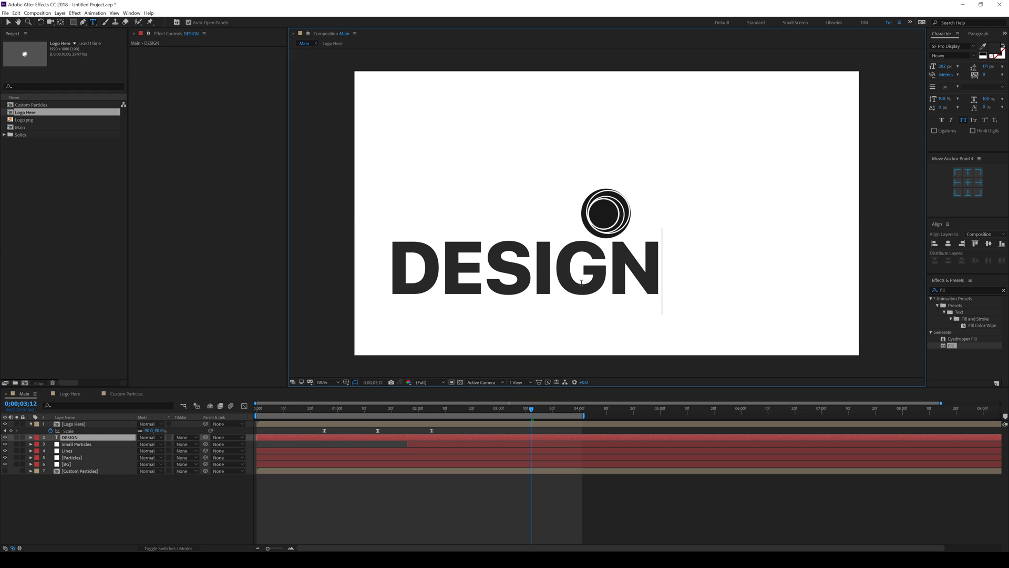
{"action": "type", "text": " STU"}
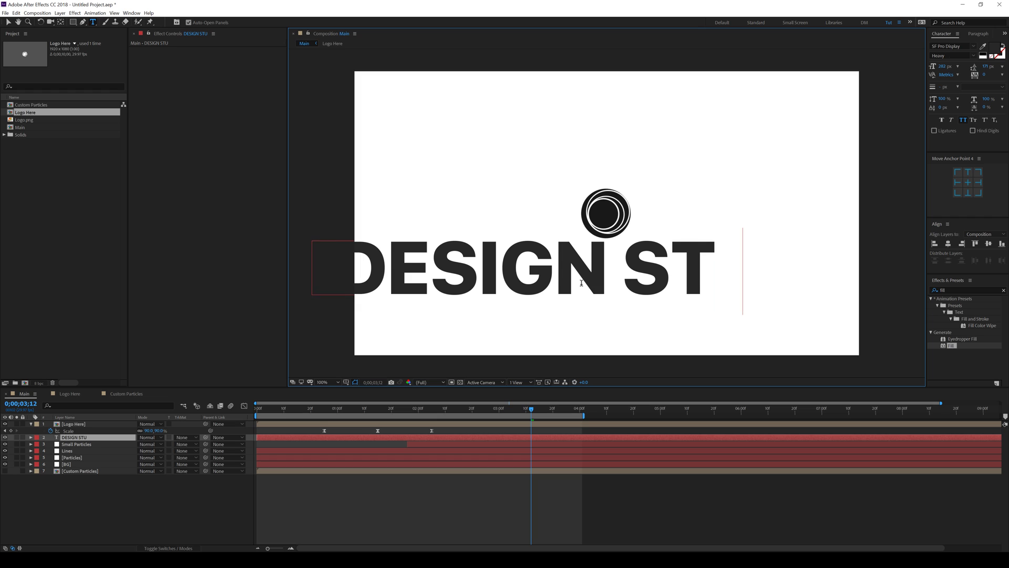
{"action": "type", "text": "DIO."}
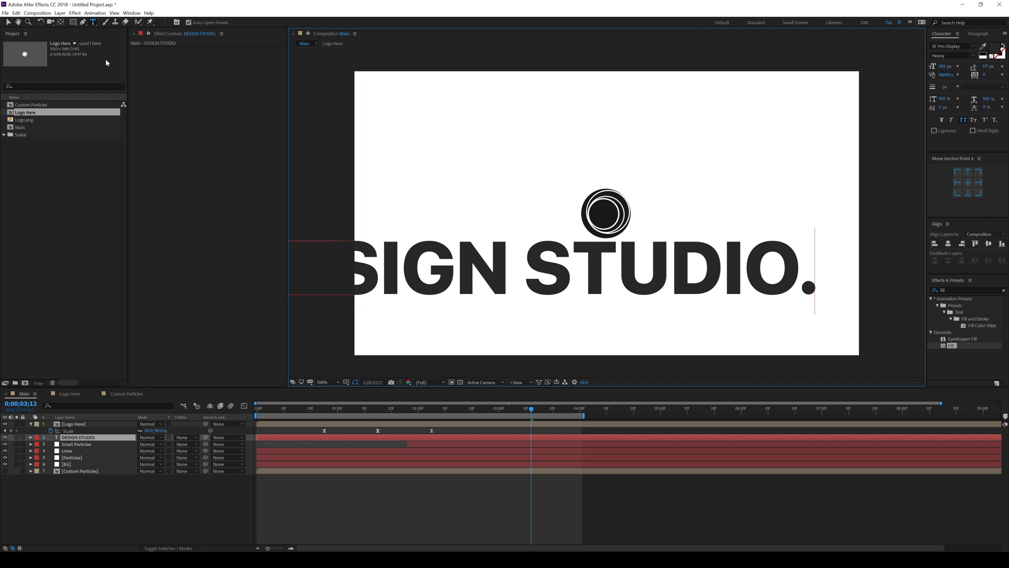
{"action": "left_click", "coordinate": [8, 22]}
{"action": "left_click", "coordinate": [983, 47]}
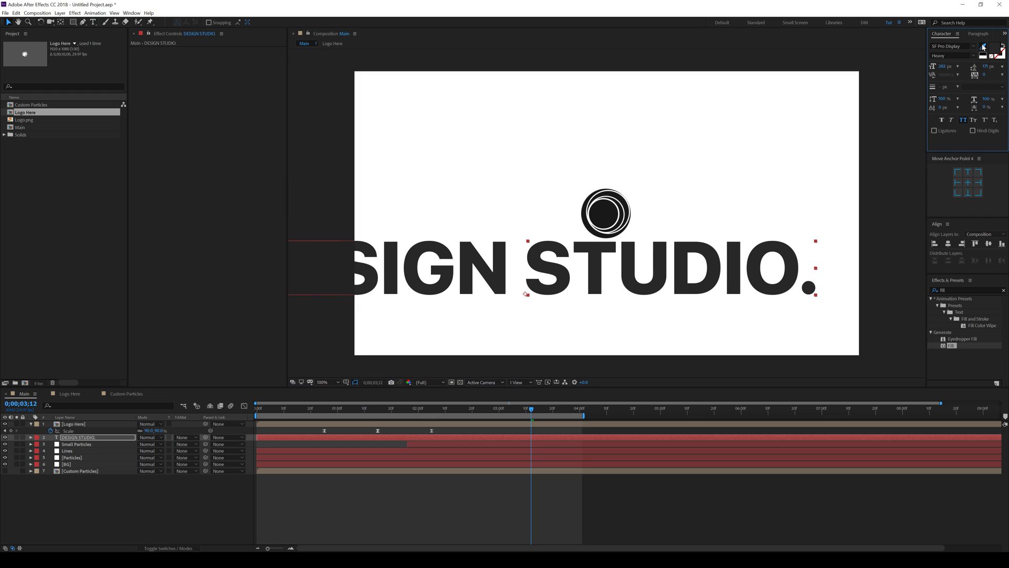
{"action": "left_click", "coordinate": [598, 215]}
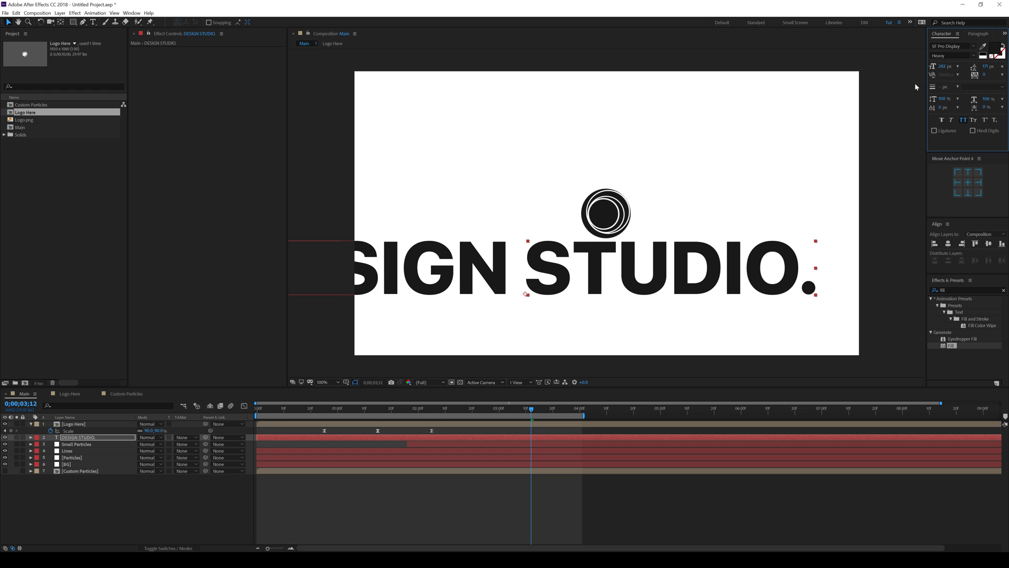
Step: Reduce the DESIGN STUDIO. text to 34 px and place it just beneath the logo
{"action": "left_click_drag", "start_coordinate": [883, 68], "coordinate": [850, 79]}
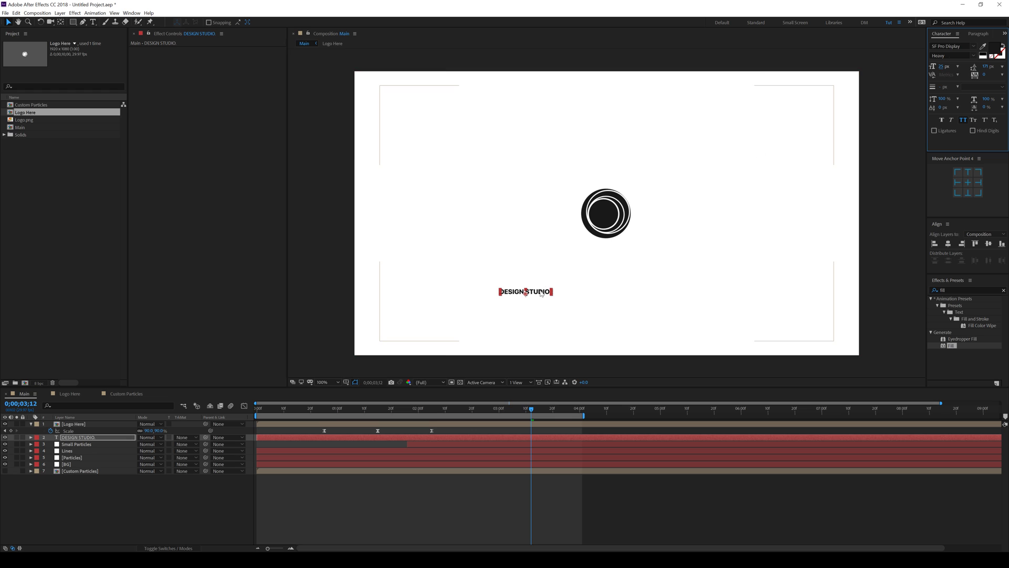
{"action": "key", "text": "Caps_Lock"}
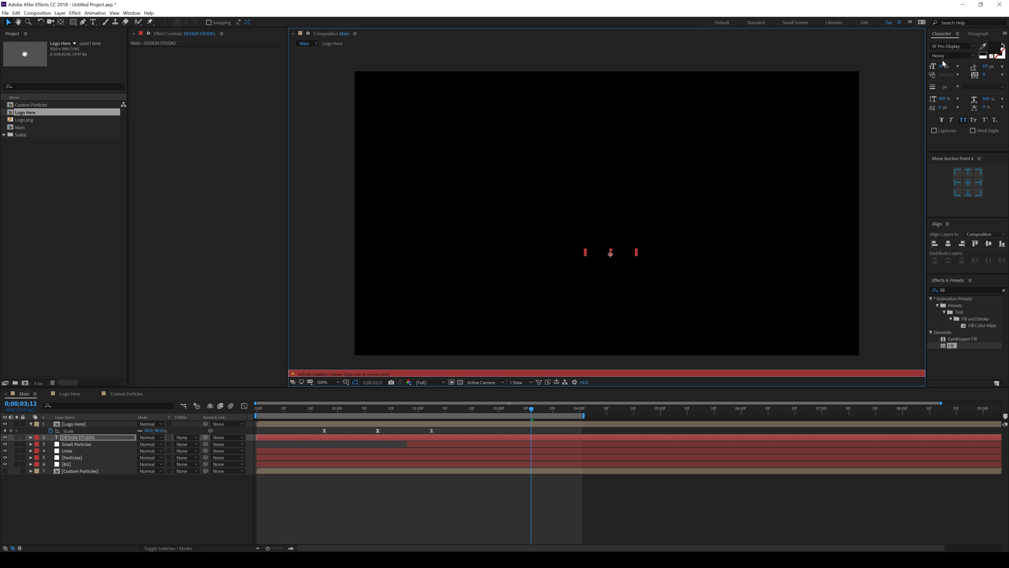
{"action": "left_click", "coordinate": [940, 67]}
{"action": "key", "text": "Caps_Lock"}
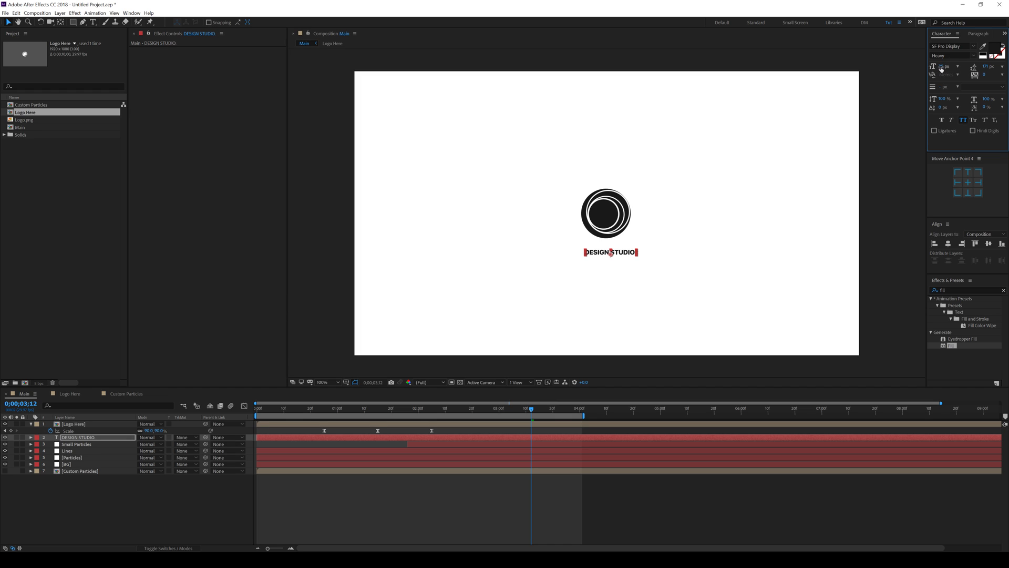
{"action": "type", "text": "30"}
{"action": "key", "text": "Return"}
{"action": "key", "text": "Up"}
{"action": "key", "text": "Up"}
{"action": "key", "text": "Up"}
{"action": "key", "text": "Up"}
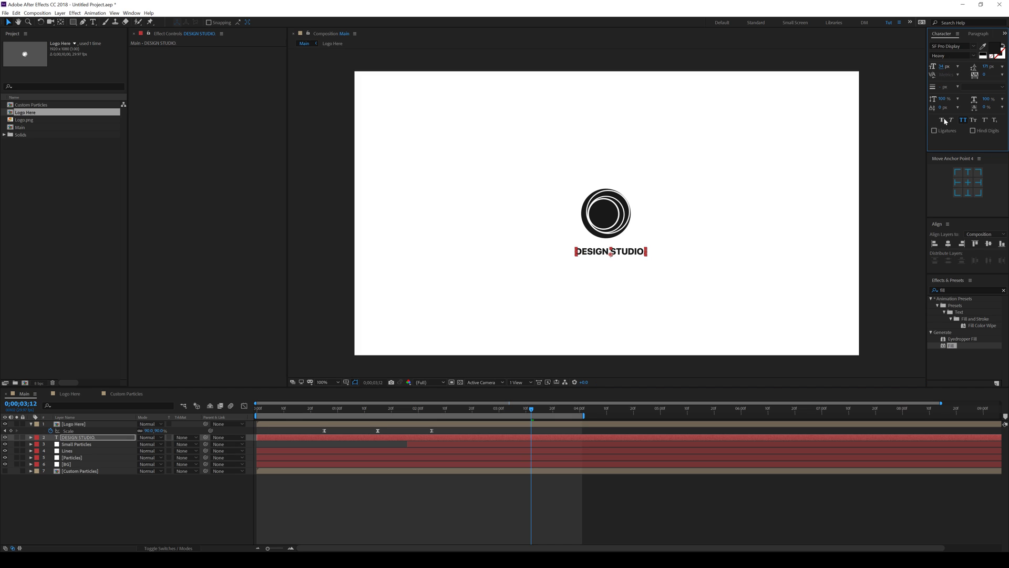
Step: Center the DESIGN STUDIO. text horizontally in the composition and deselect it
{"action": "left_click", "coordinate": [949, 242]}
{"action": "left_click", "coordinate": [949, 244]}
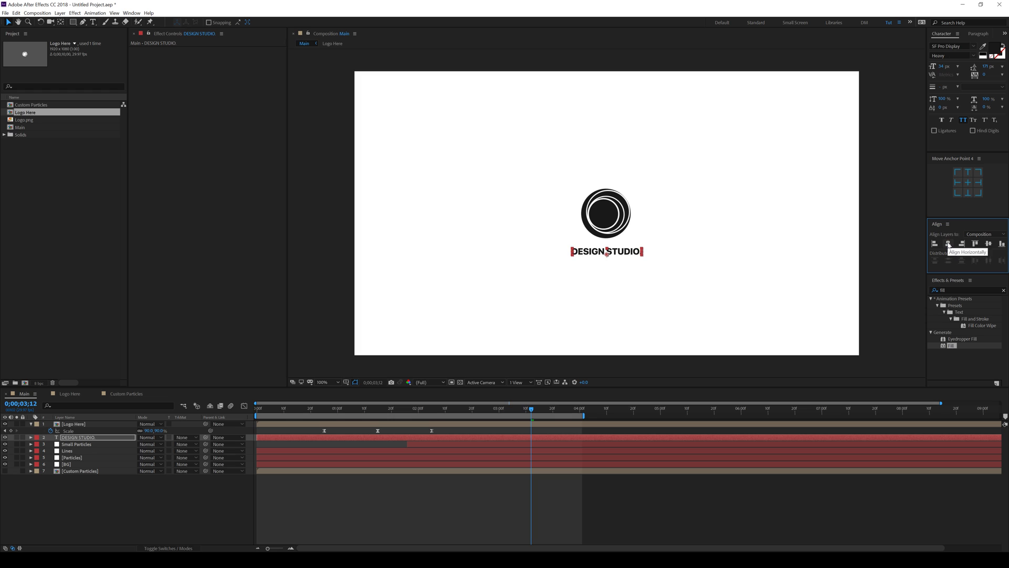
{"action": "left_click", "coordinate": [452, 525]}
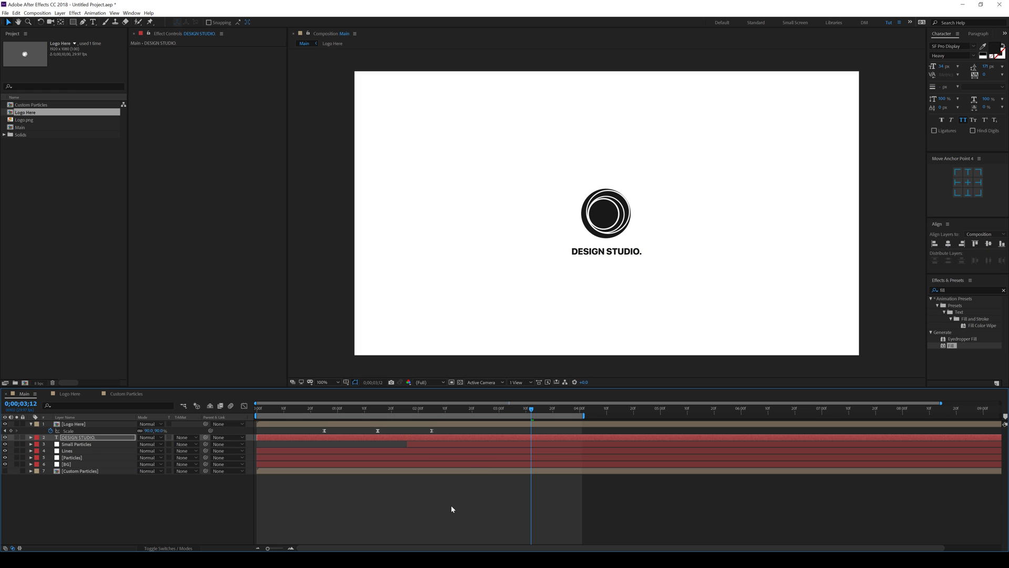
Step: Add Position and Opacity keyframes to the DESIGN STUDIO. layer at 0;00;02;05 and show both properties
{"action": "left_click", "coordinate": [437, 410]}
{"action": "mouse_move", "coordinate": [440, 410]}
{"action": "left_mouse_down"}
{"action": "mouse_move", "coordinate": [455, 410]}
{"action": "mouse_move", "coordinate": [401, 411]}
{"action": "mouse_move", "coordinate": [444, 420]}
{"action": "mouse_move", "coordinate": [432, 421]}
{"action": "left_mouse_up"}
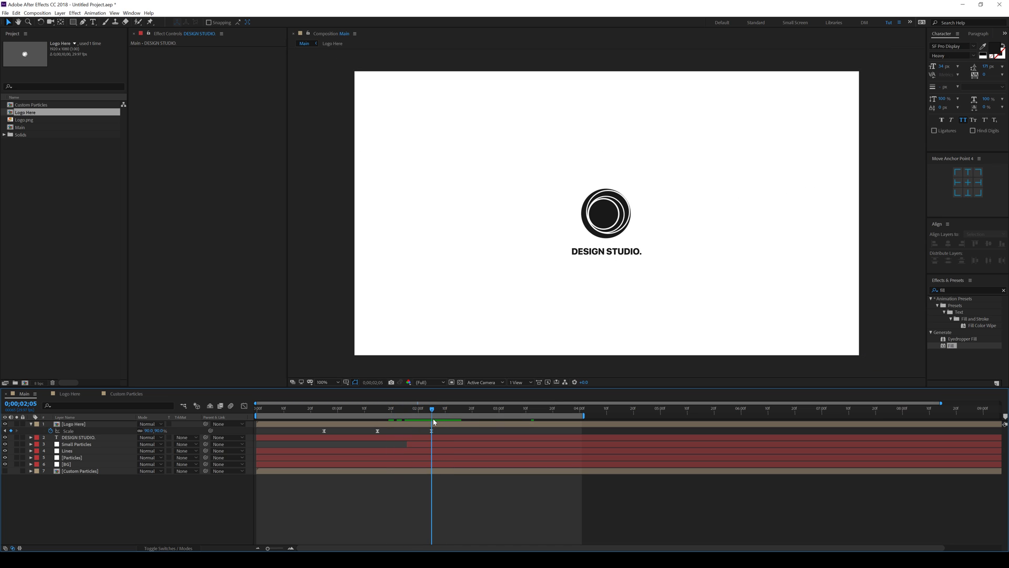
{"action": "left_click", "coordinate": [371, 436]}
{"action": "key", "text": "alt+shift+p"}
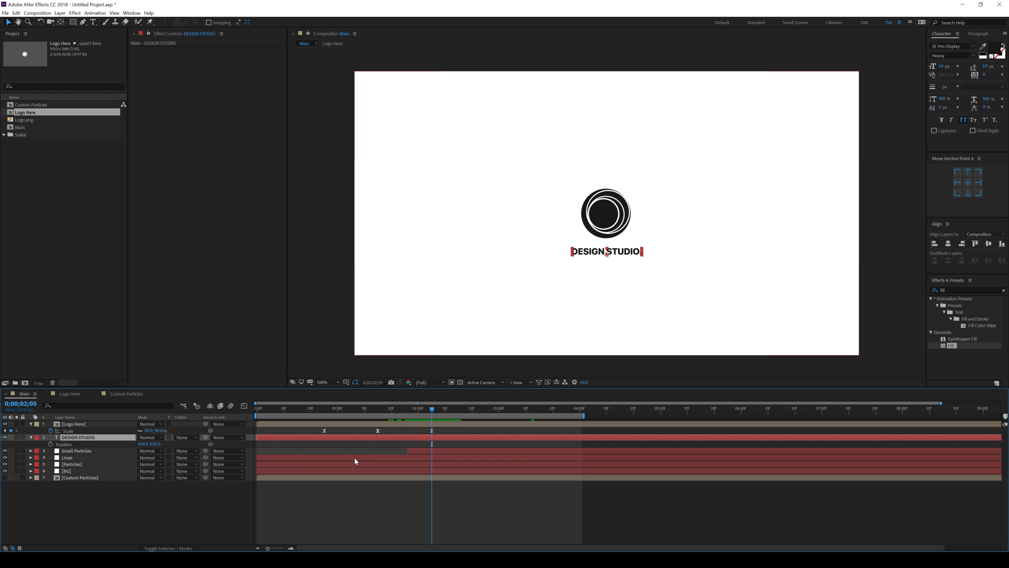
{"action": "key", "text": "alt+shift+t"}
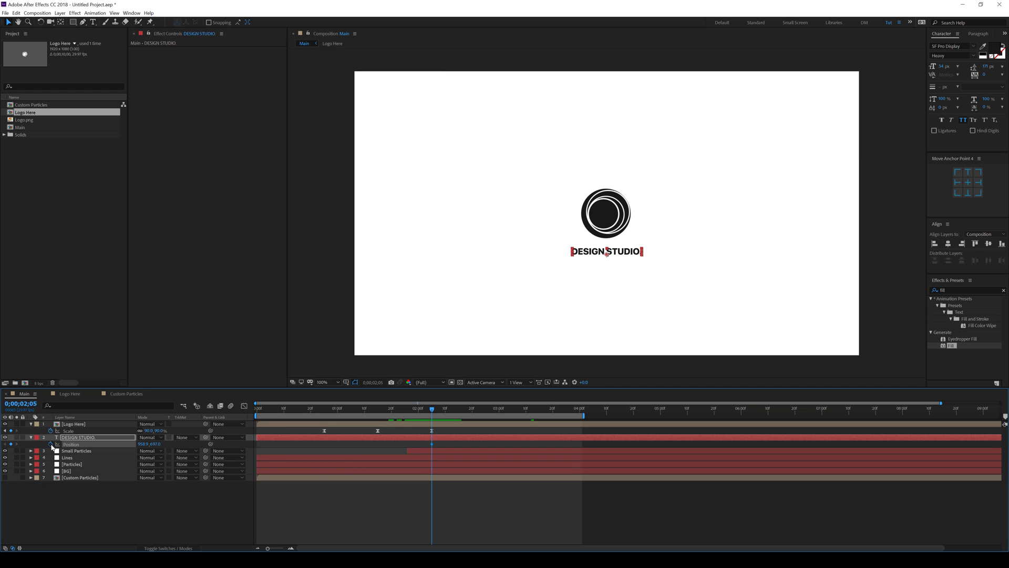
{"action": "left_click", "coordinate": [50, 445]}
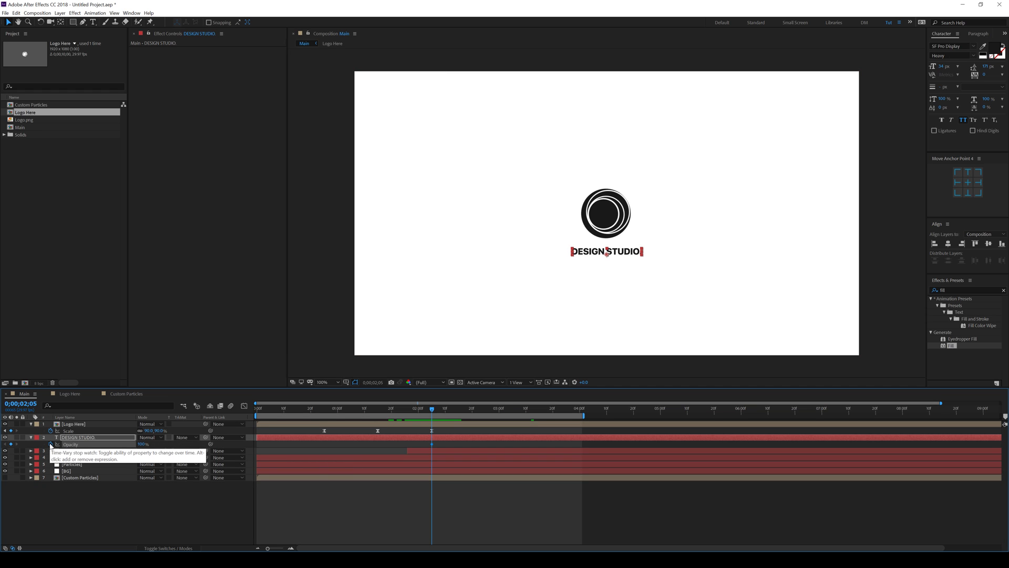
{"action": "key", "text": "shift+p"}
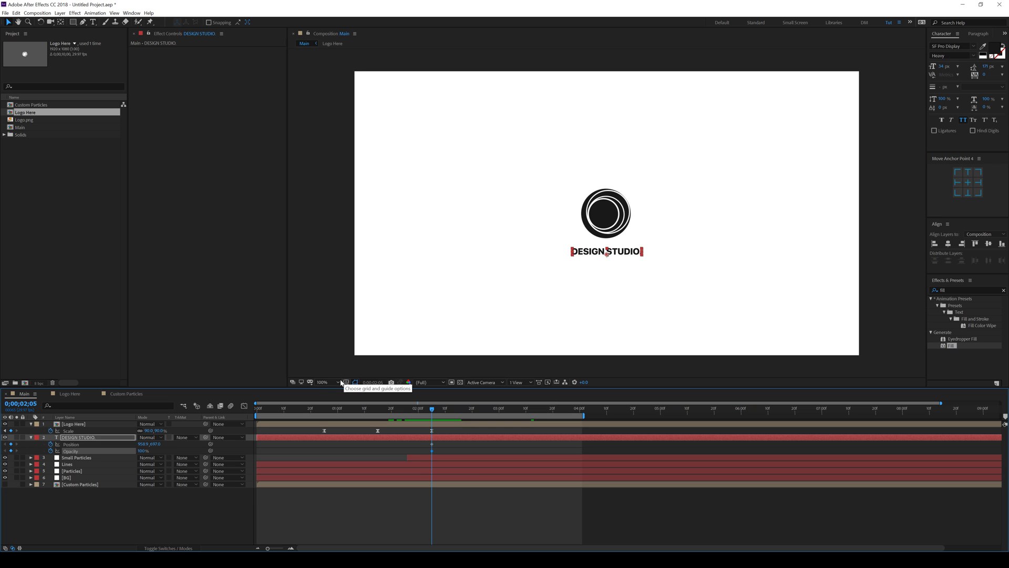
Step: At 0;00;01;15, set the text's Opacity to 0% and lower its vertical Position to 739
{"action": "left_click_drag", "start_coordinate": [430, 411], "coordinate": [377, 411]}
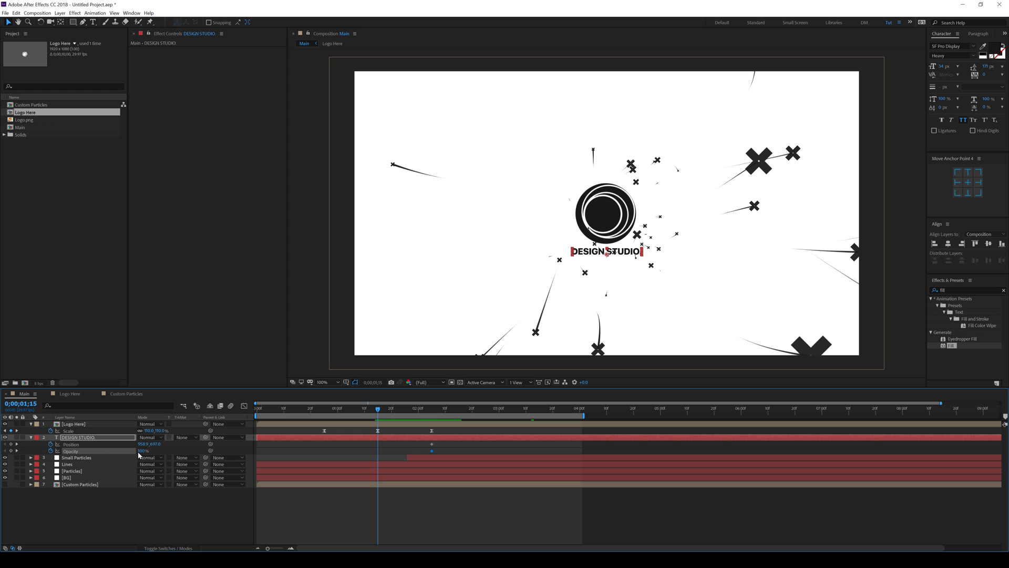
{"action": "left_click_drag", "start_coordinate": [133, 451], "coordinate": [90, 448]}
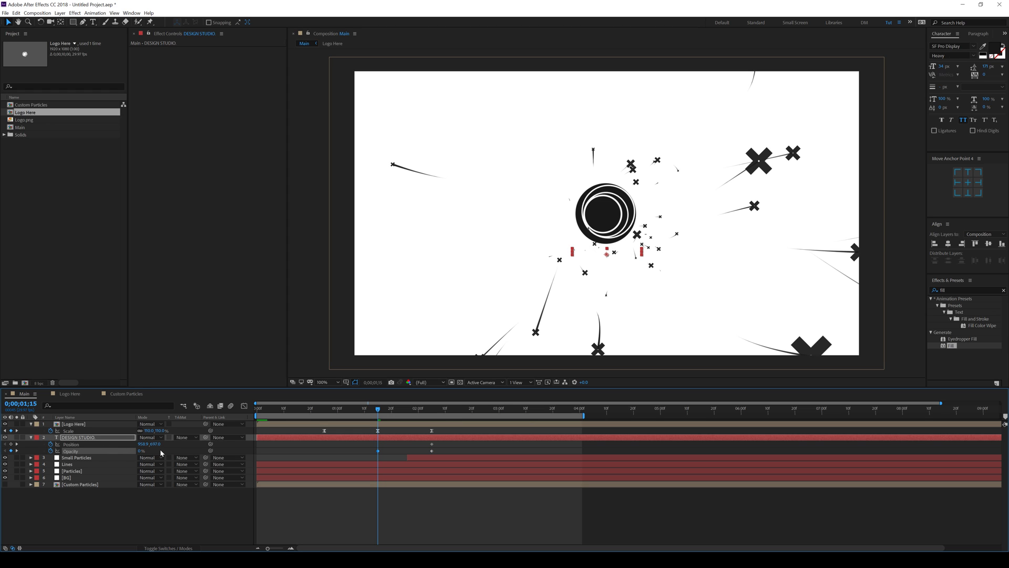
{"action": "left_click_drag", "start_coordinate": [160, 447], "coordinate": [173, 439]}
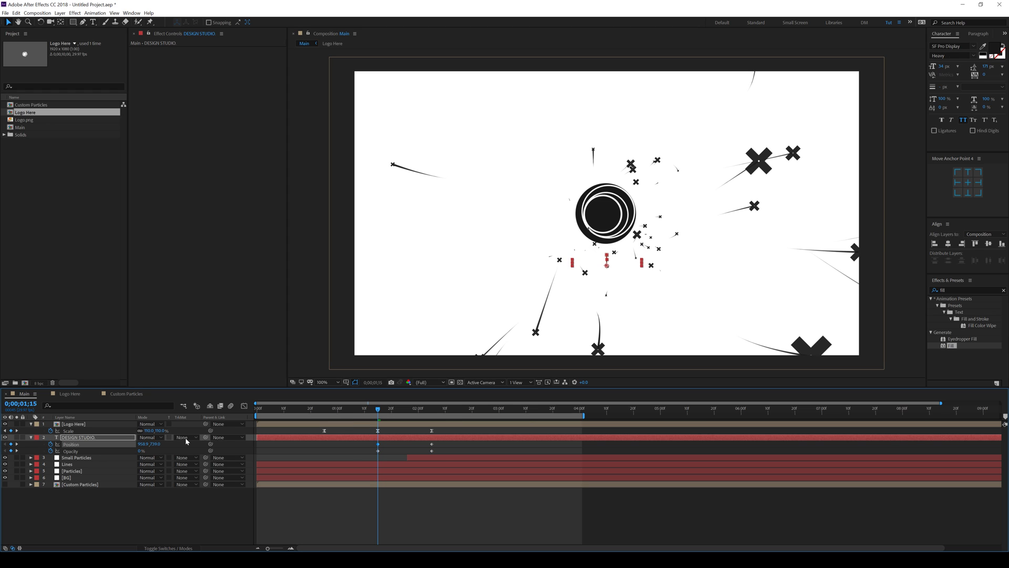
Step: Easy-ease the text's Position and Opacity keyframes, shape their speed curves to peak just before the last keyframe and preview the motion
{"action": "left_click_drag", "start_coordinate": [368, 441], "coordinate": [448, 457]}
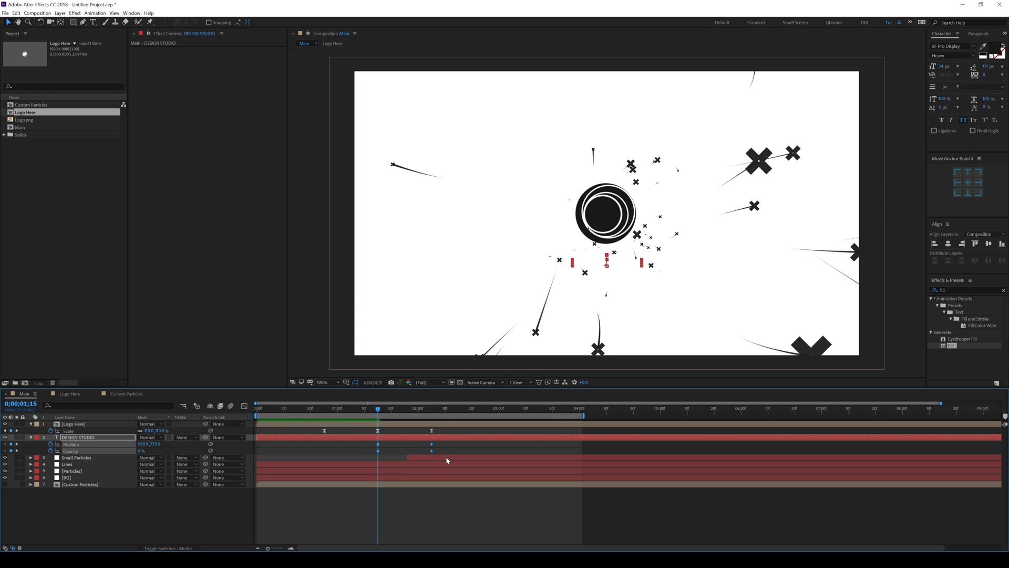
{"action": "key", "text": "F9"}
{"action": "left_click", "coordinate": [244, 406]}
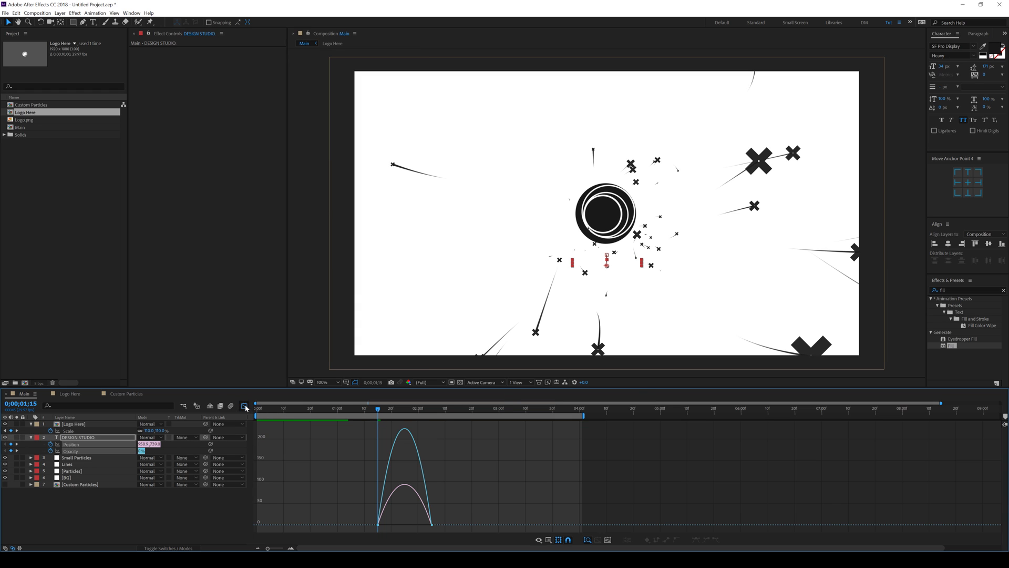
{"action": "scroll", "coordinate": [398, 518], "scroll_direction": "up", "scroll_amount": 2}
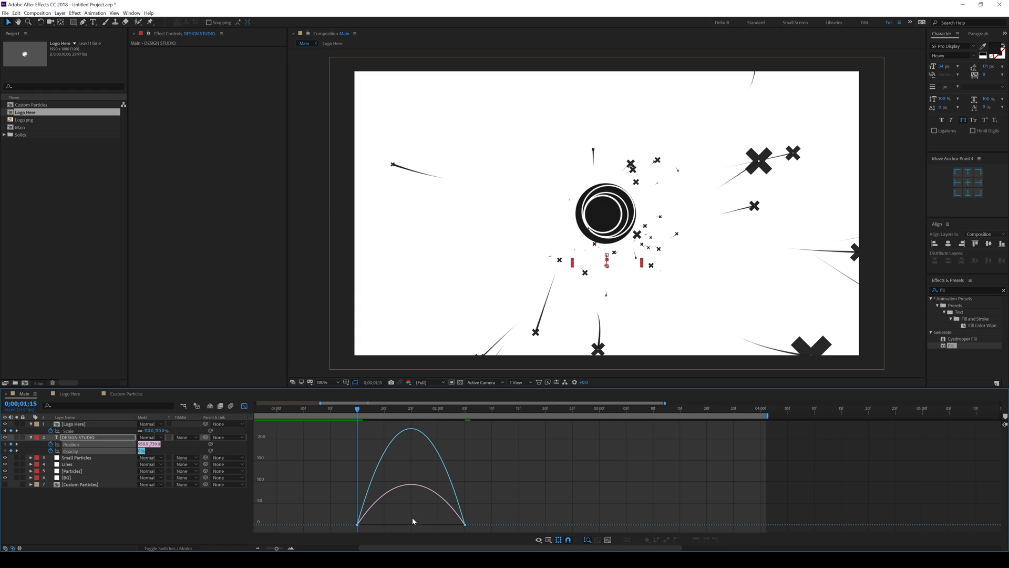
{"action": "left_click", "coordinate": [357, 522]}
{"action": "left_click_drag", "start_coordinate": [376, 522], "coordinate": [454, 522]}
{"action": "left_click", "coordinate": [464, 522]}
{"action": "key", "text": "space"}
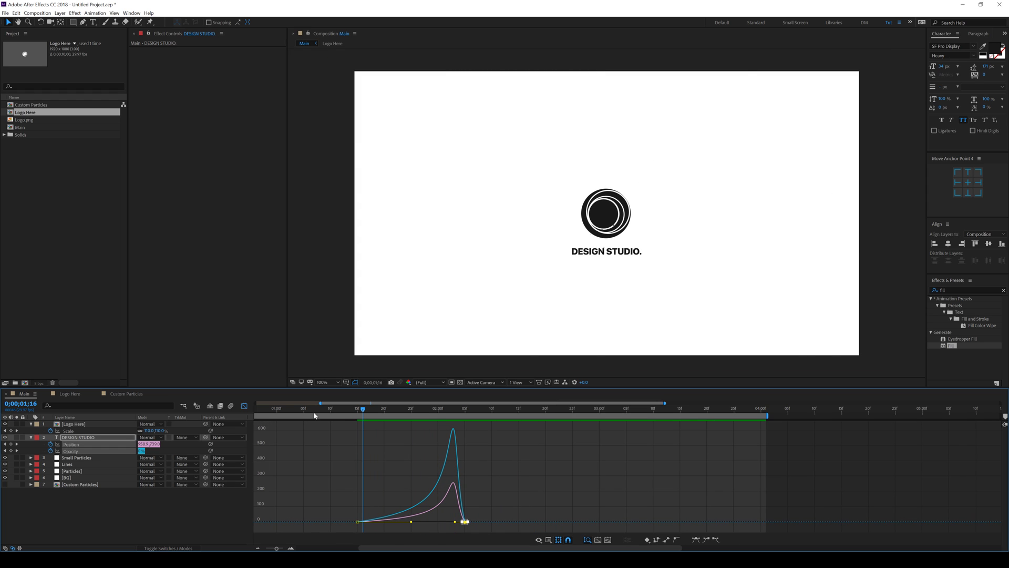
Step: Sharpen the text's speed peak by shortening the last keyframes' incoming influence further, preview it and return to the keyframe view at the start
{"action": "key", "text": "space"}
{"action": "key", "text": "shift+F3"}
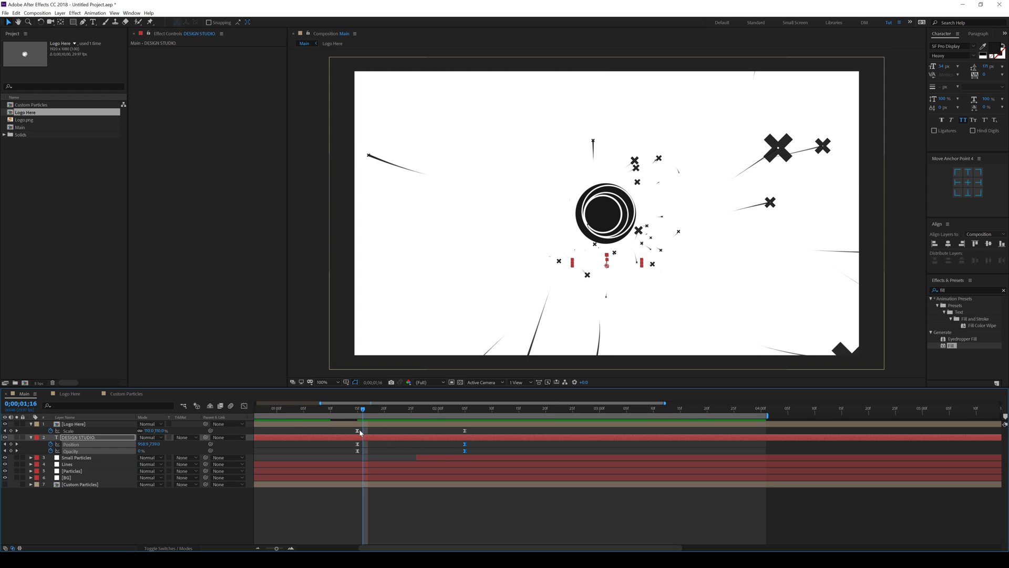
{"action": "left_click_drag", "start_coordinate": [349, 443], "coordinate": [465, 463]}
{"action": "key", "text": "shift+F3"}
{"action": "key", "text": "F9"}
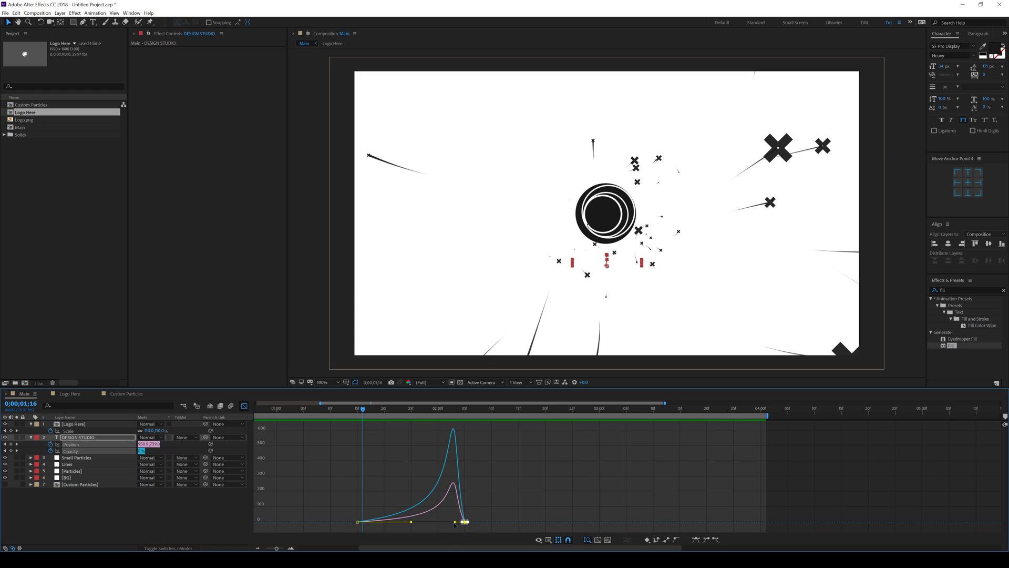
{"action": "left_click_drag", "start_coordinate": [456, 523], "coordinate": [463, 523]}
{"action": "key", "text": "space"}
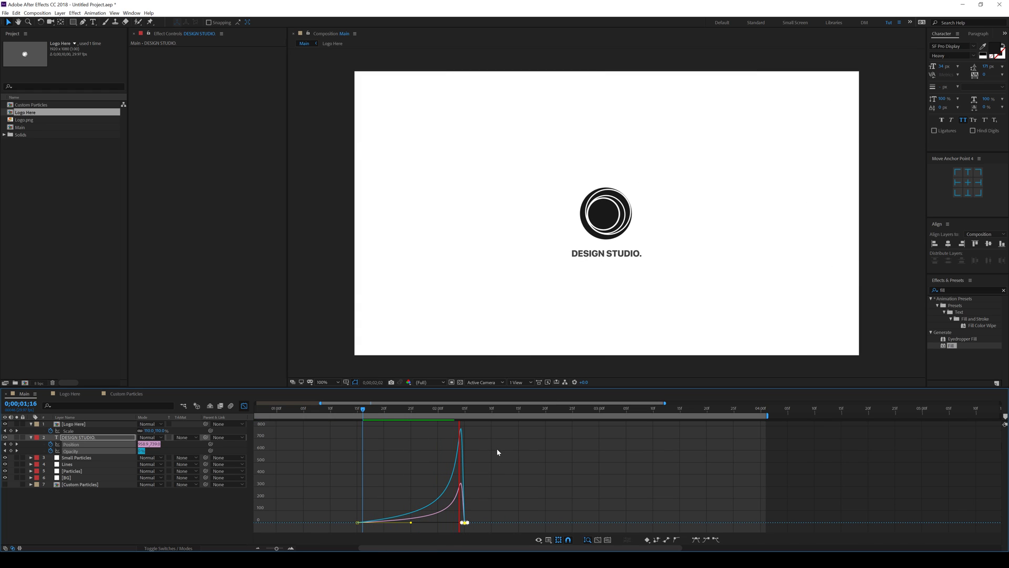
{"action": "key", "text": "space"}
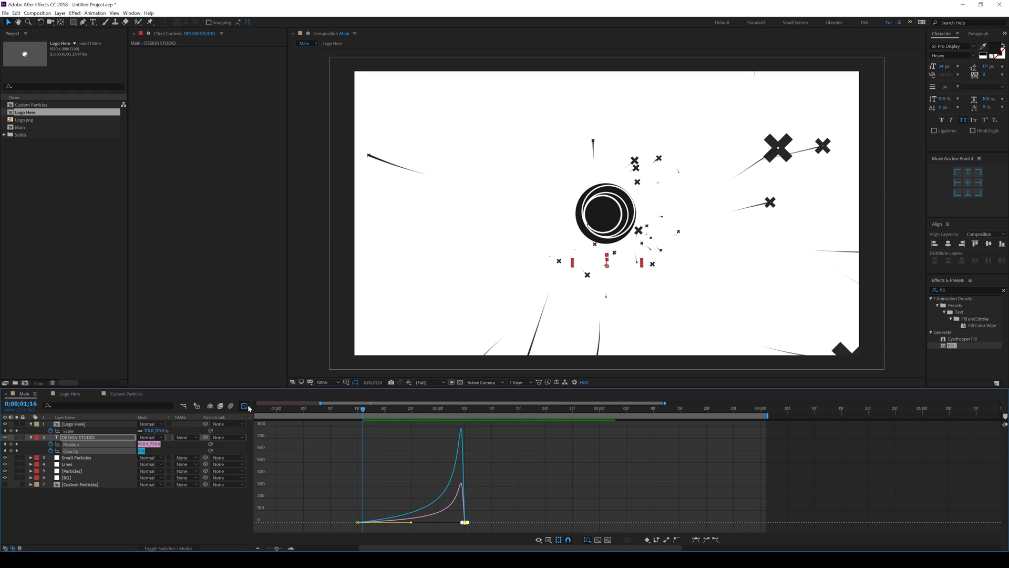
{"action": "left_click", "coordinate": [244, 406]}
{"action": "key", "text": "space"}
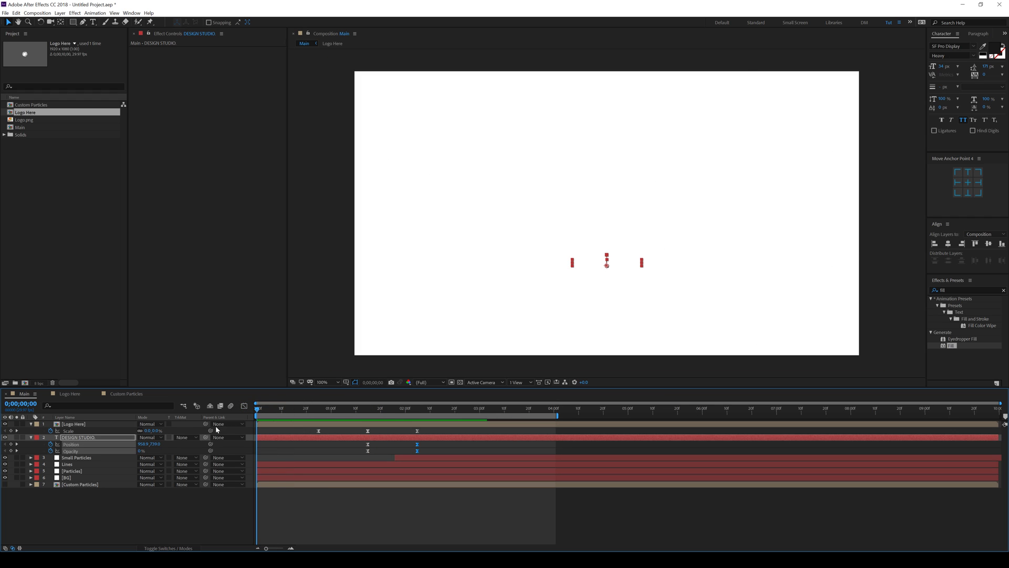